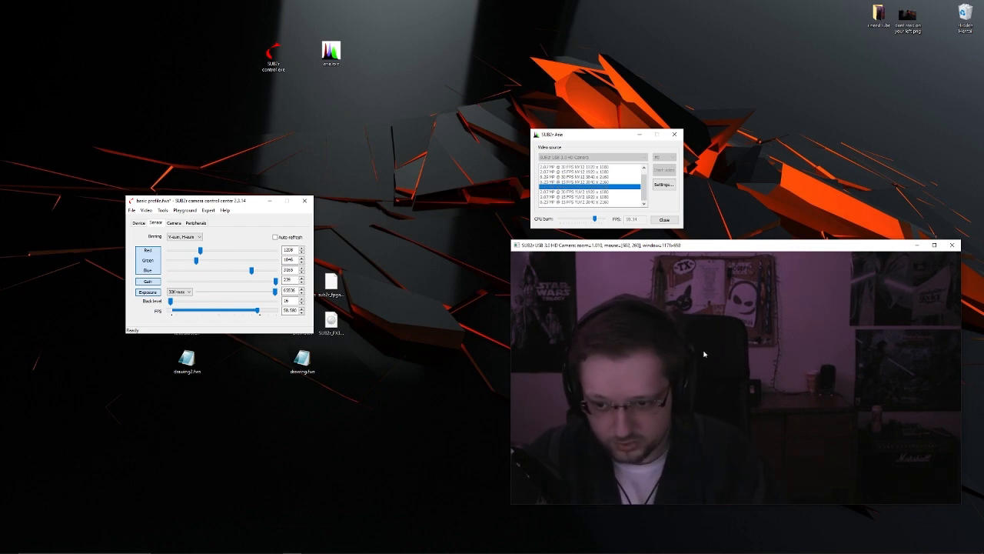
# - Shift the video preview window slightly and move the SUB2r control and Aria desktop shortcuts one grid space over
pyautogui.moveTo(726, 252); pyautogui.dragTo(701, 245)
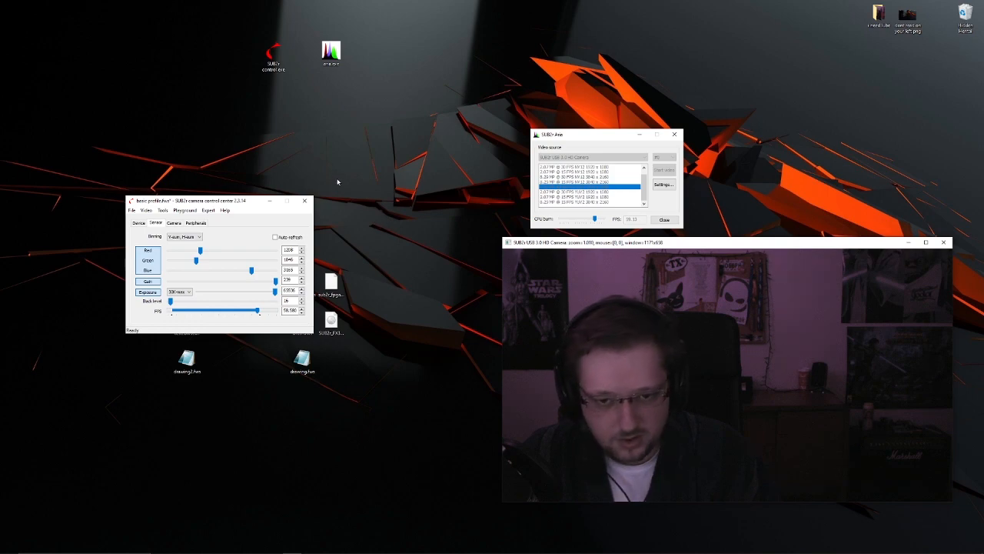
pyautogui.moveTo(220, 8); pyautogui.dragTo(389, 89)
pyautogui.click(253, 61)
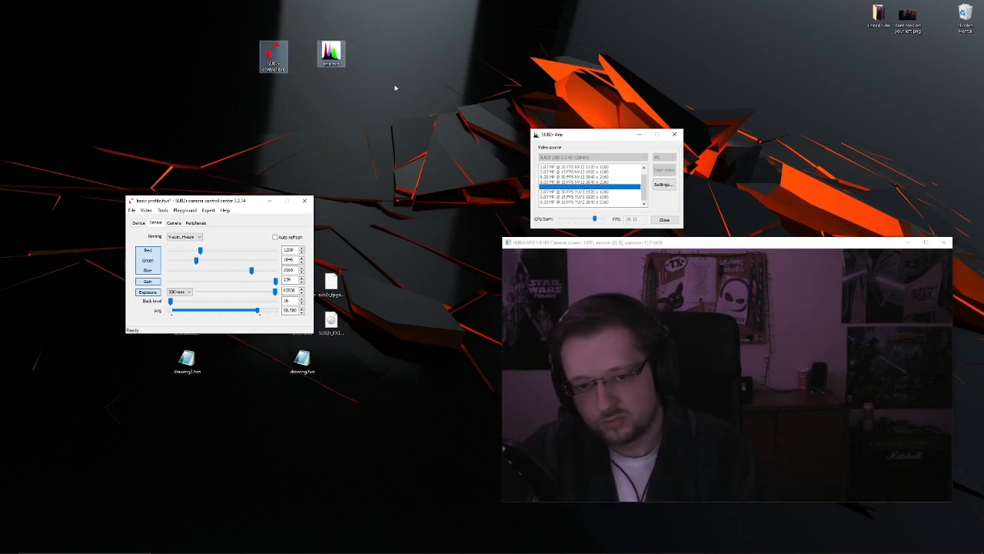
pyautogui.click(332, 51)
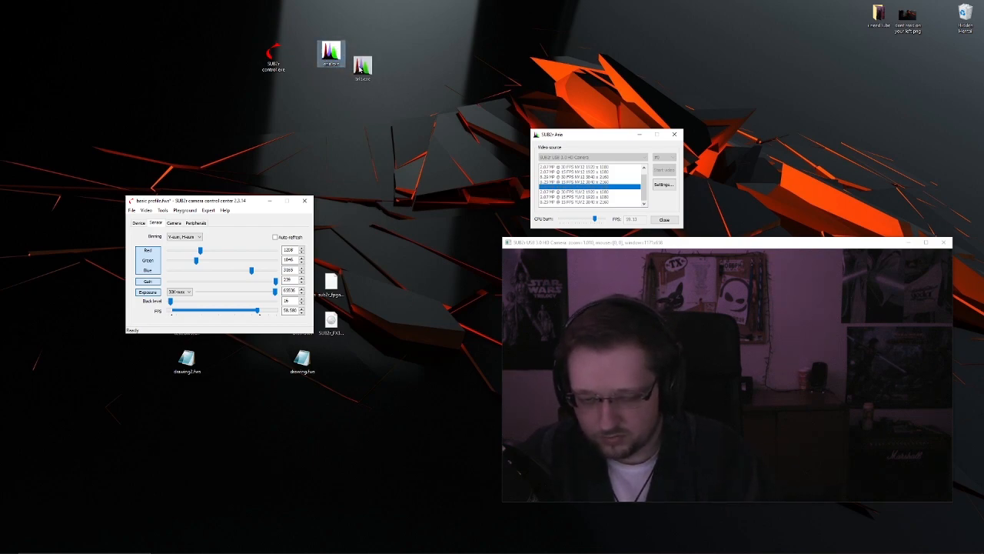
pyautogui.moveTo(360, 70); pyautogui.dragTo(362, 68)
pyautogui.moveTo(274, 48); pyautogui.dragTo(301, 53)
# - Rearrange the camera control center, Aria and video preview windows so that all three are visible side by side
pyautogui.moveTo(239, 202); pyautogui.dragTo(269, 168)
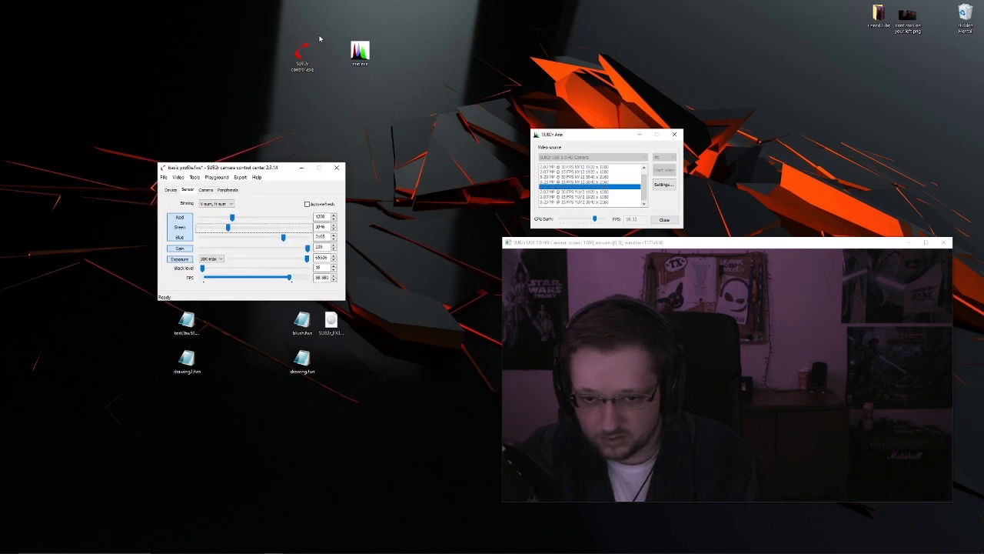
pyautogui.moveTo(466, 66); pyautogui.dragTo(983, 532)
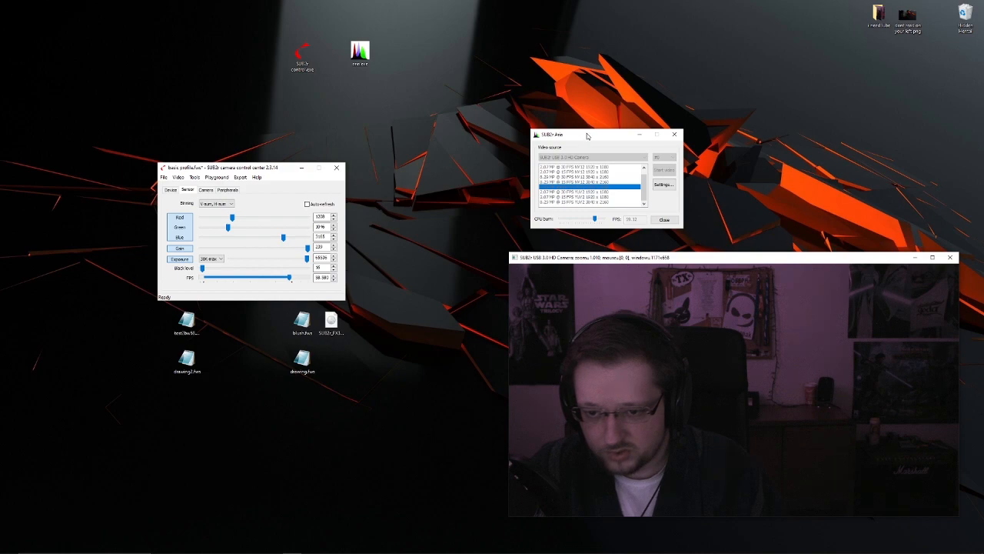
pyautogui.moveTo(592, 139)
pyautogui.mouseDown()
pyautogui.moveTo(589, 128)
pyautogui.moveTo(596, 137)
pyautogui.mouseUp()
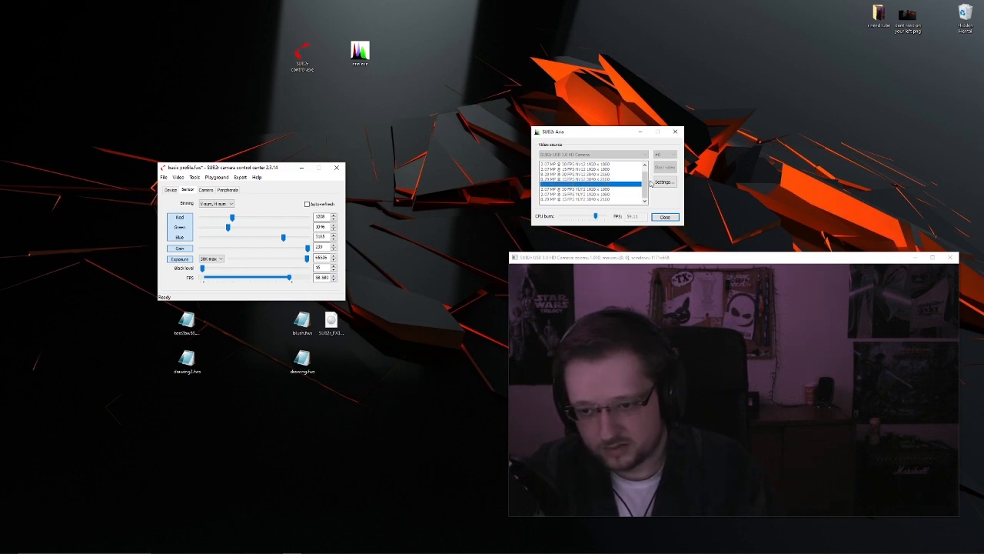
pyautogui.moveTo(678, 264)
pyautogui.mouseDown()
pyautogui.moveTo(688, 222)
pyautogui.moveTo(661, 255)
pyautogui.mouseUp()
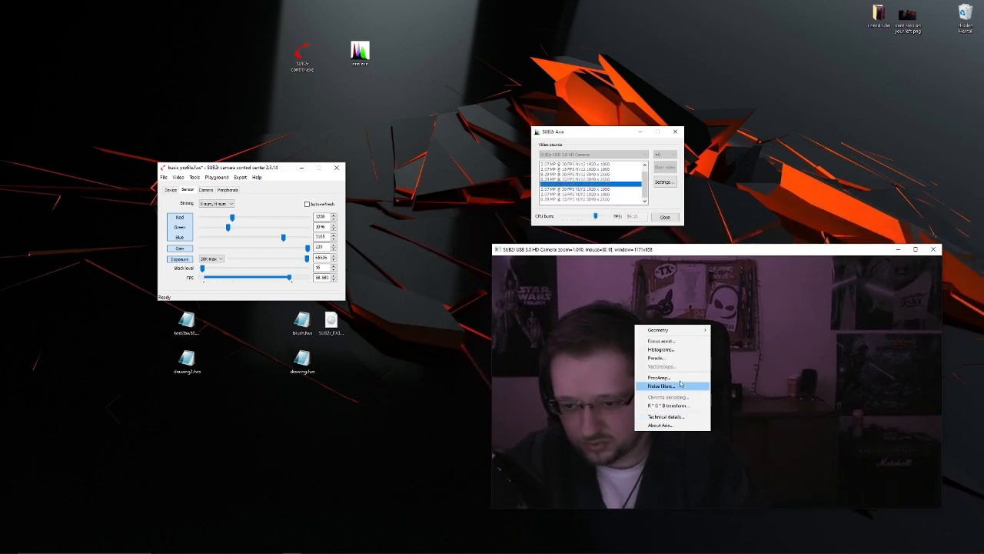
# - Look at the Geometry options and the focus assistant for the video preview, then close the assistant
pyautogui.moveTo(677, 330)
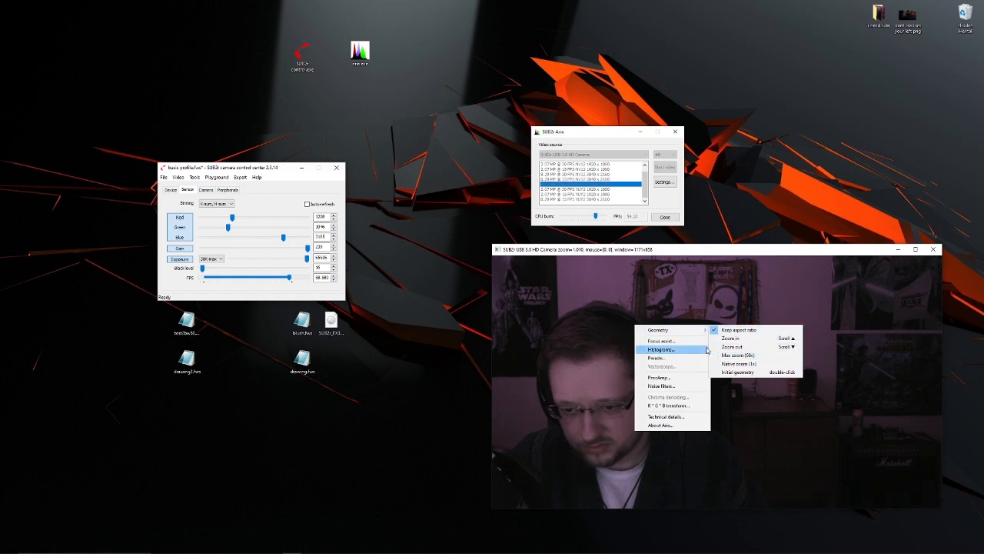
pyautogui.click(679, 345)
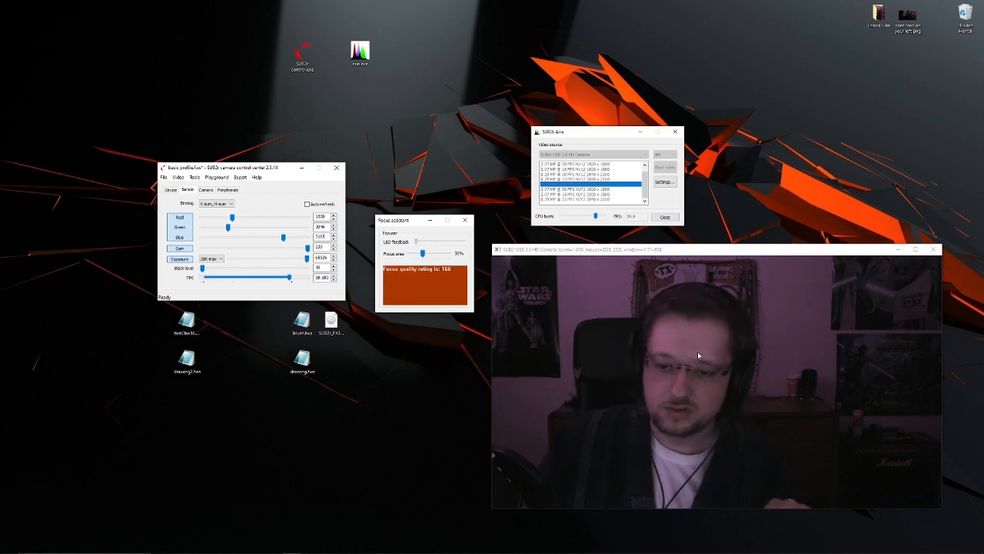
pyautogui.click(465, 220)
# - Show the simple histograms for the video preview, place their window beside the preview, and close it
pyautogui.rightClick(652, 371)
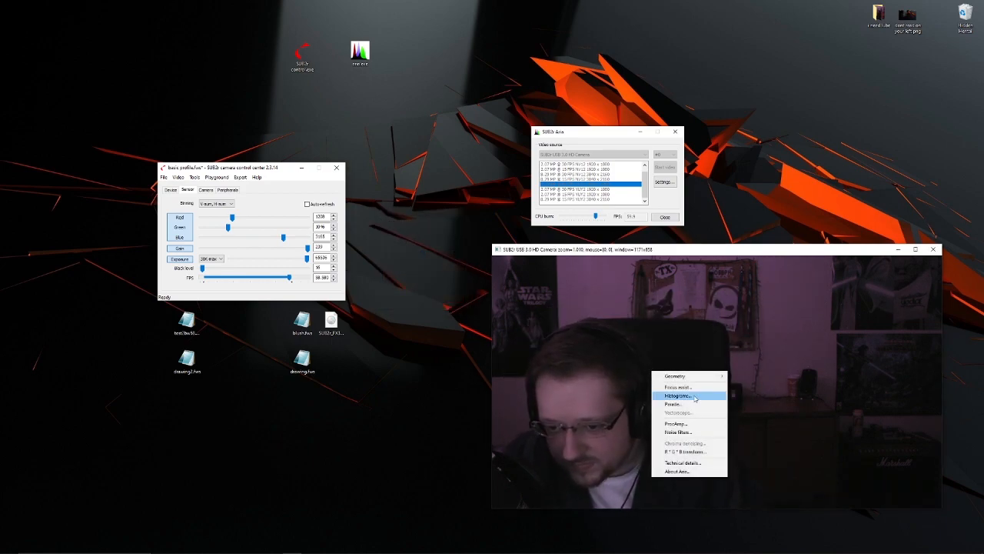
pyautogui.click(677, 396)
pyautogui.moveTo(506, 247); pyautogui.dragTo(467, 293)
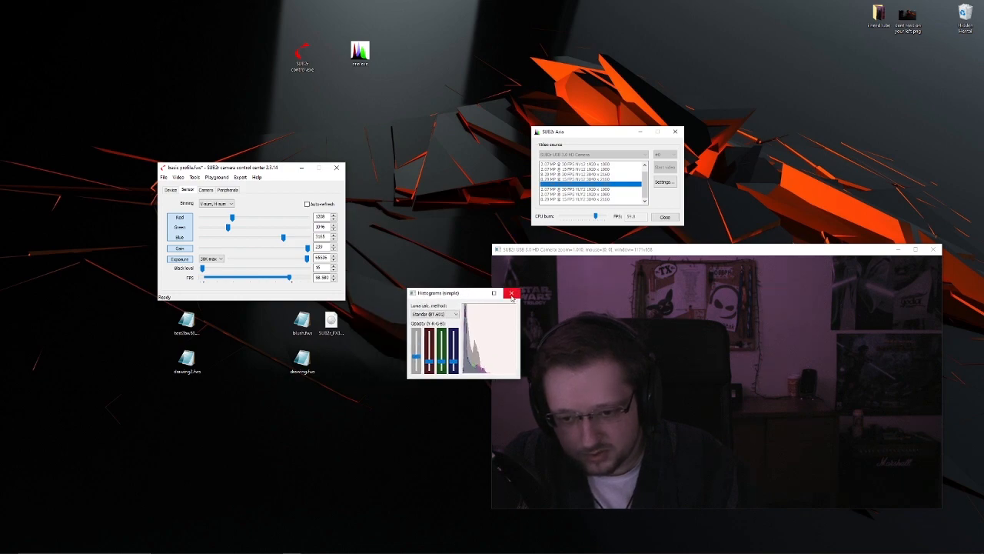
pyautogui.click(511, 294)
# - Display the Parade scope and fill the video preview with the white lid held up to the camera
pyautogui.rightClick(648, 376)
pyautogui.click(678, 412)
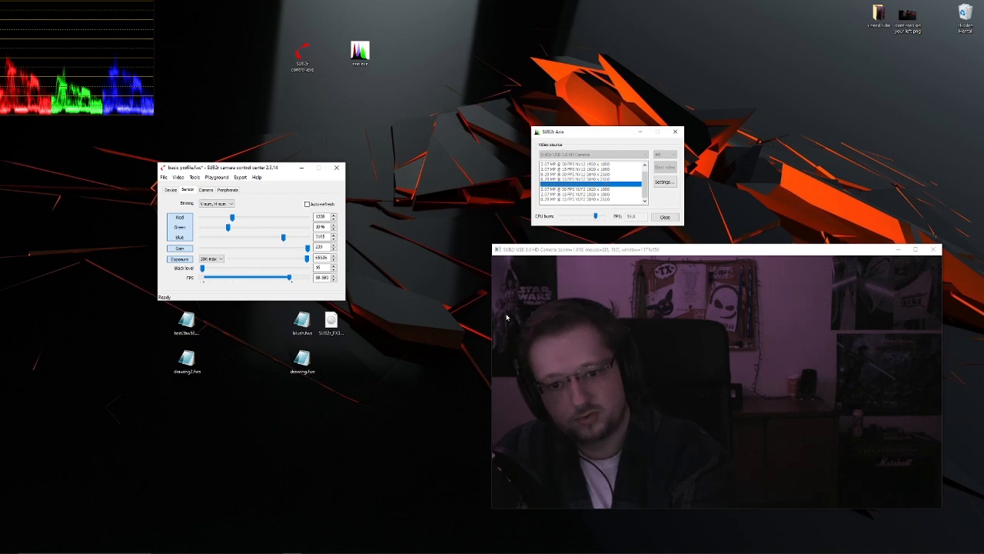
pyautogui.scroll(10, 711, 348)
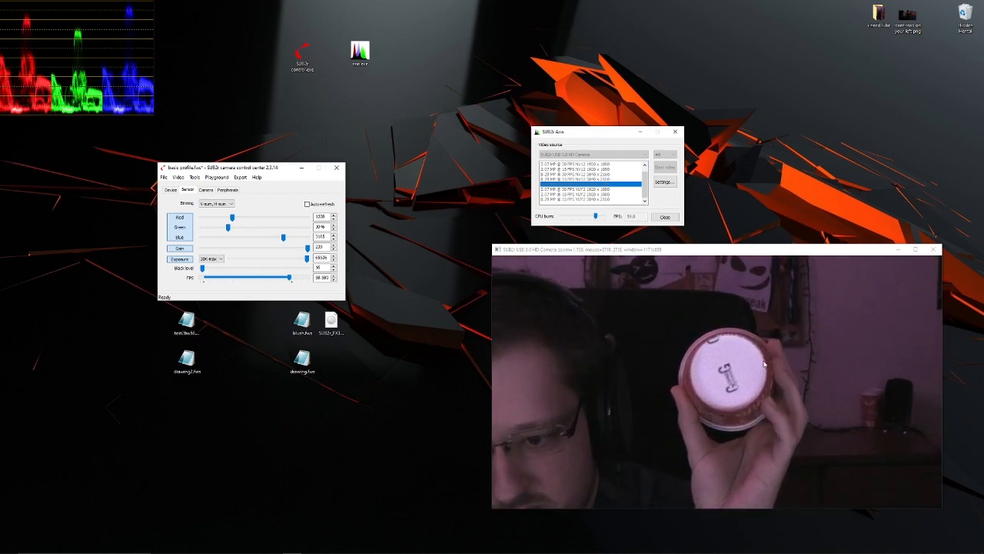
pyautogui.scroll(7, 787, 361)
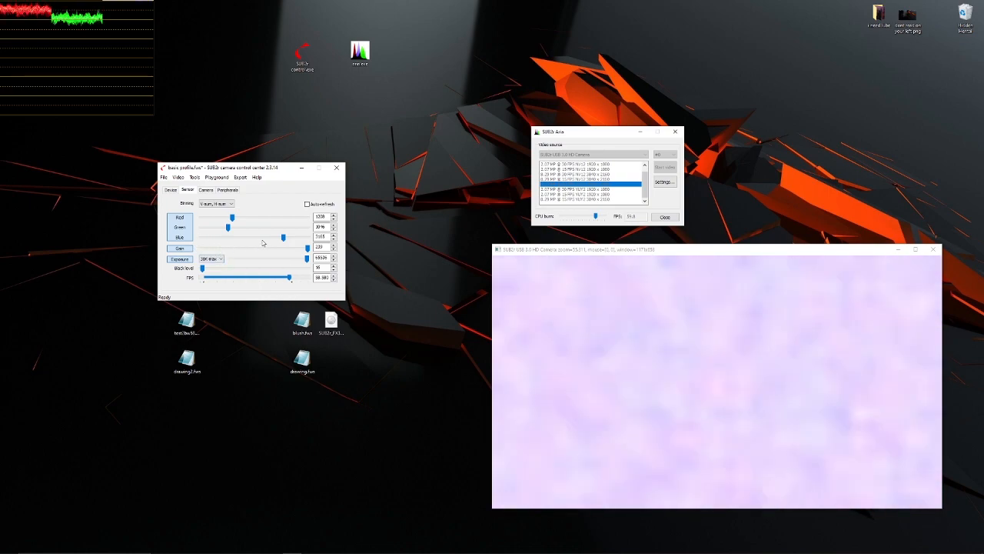
# - White-balance the camera on the white surface by lowering Red to 1046 and Blue to about 2033 in the Sensor settings
pyautogui.moveTo(246, 171); pyautogui.dragTo(246, 177)
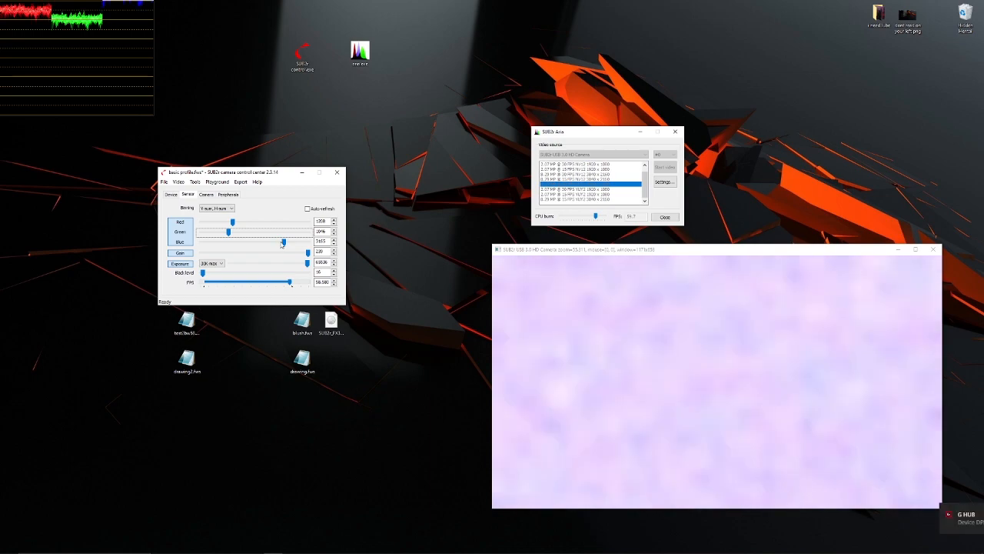
pyautogui.moveTo(284, 243); pyautogui.dragTo(282, 246)
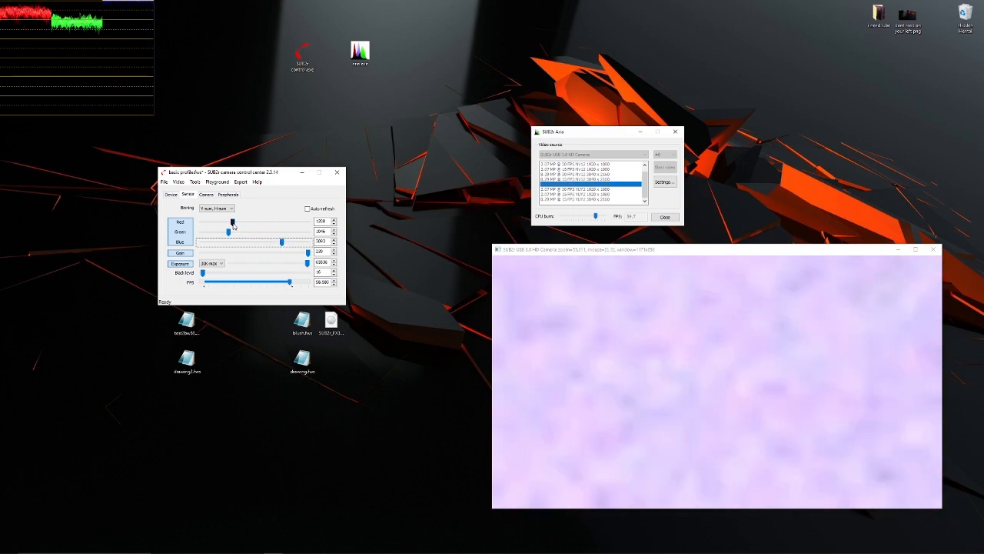
pyautogui.moveTo(233, 223); pyautogui.dragTo(228, 223)
pyautogui.moveTo(281, 242); pyautogui.dragTo(253, 242)
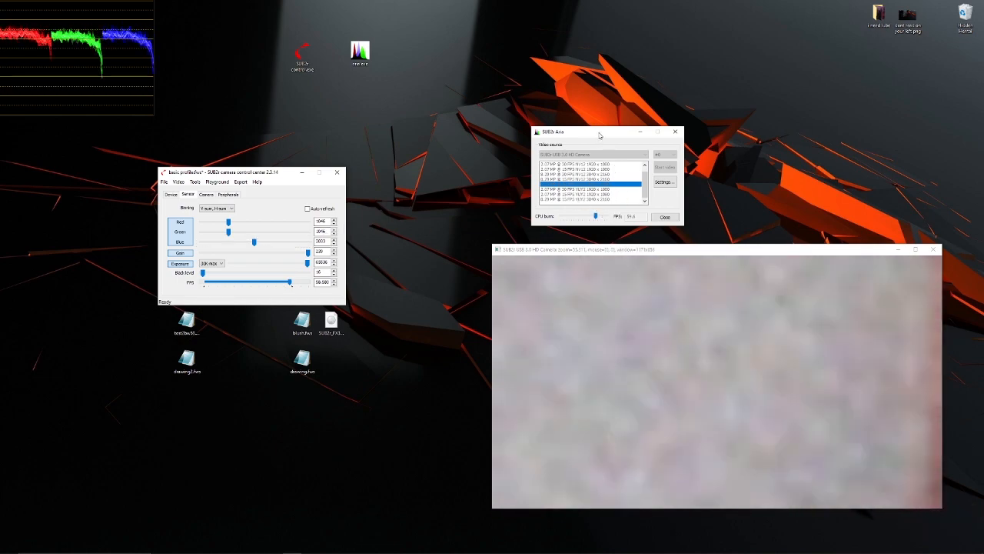
# - Try a higher CPU burn in Aria, then lower it to slightly below its starting level
pyautogui.moveTo(599, 136); pyautogui.dragTo(601, 136)
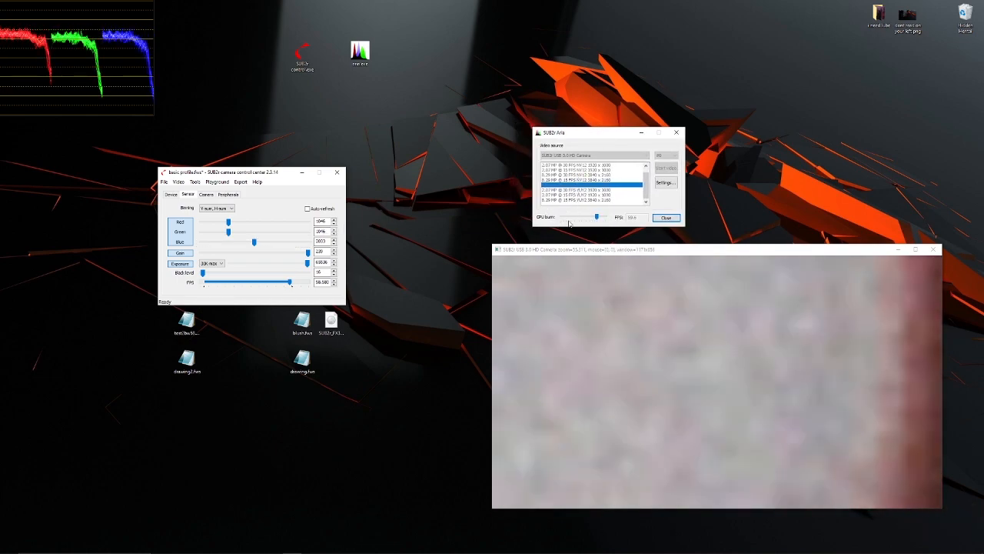
pyautogui.moveTo(598, 223); pyautogui.dragTo(625, 223)
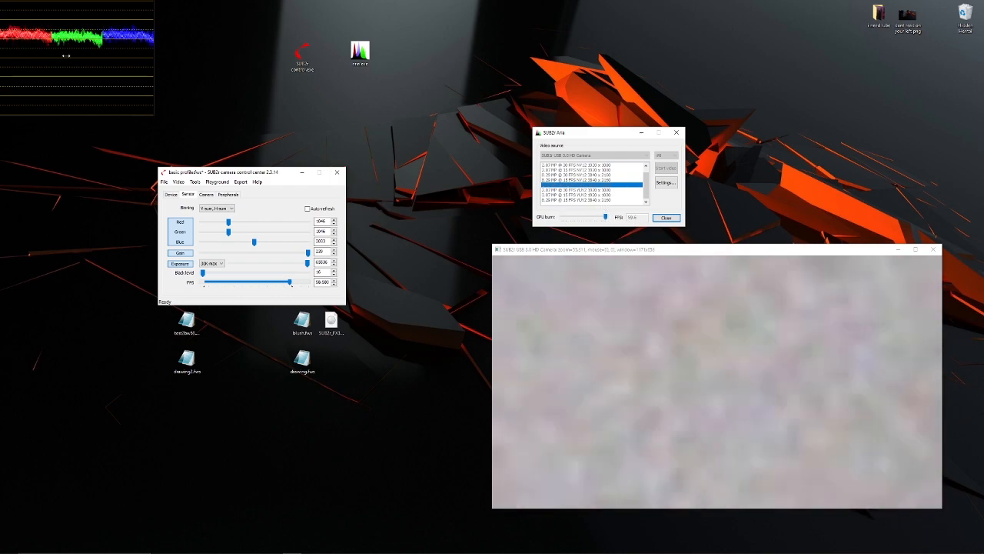
pyautogui.moveTo(605, 217)
pyautogui.mouseDown()
pyautogui.moveTo(561, 218)
pyautogui.moveTo(594, 219)
pyautogui.mouseUp()
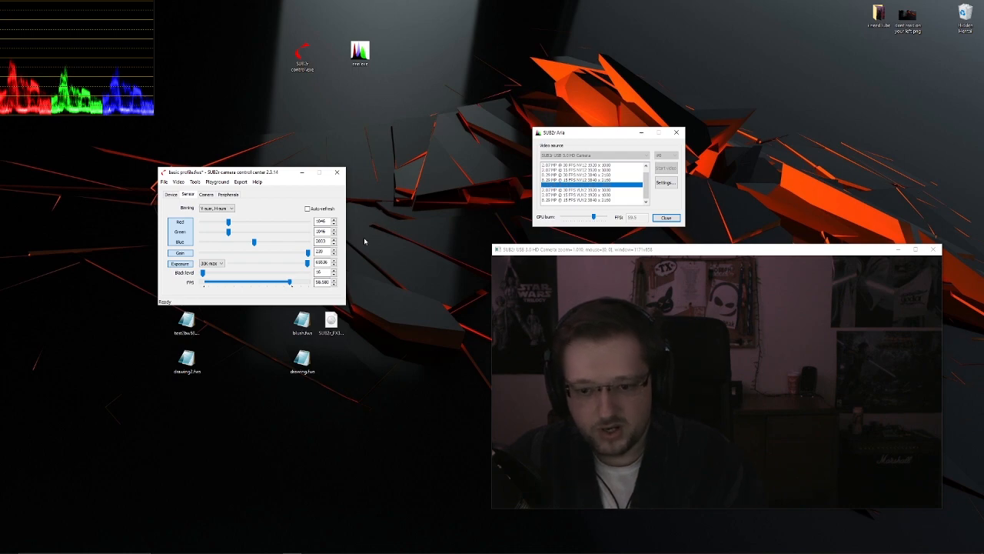
# - Look at the ProcAmp video processor and the noise filters for the preview, closing each without changes
pyautogui.rightClick(641, 370)
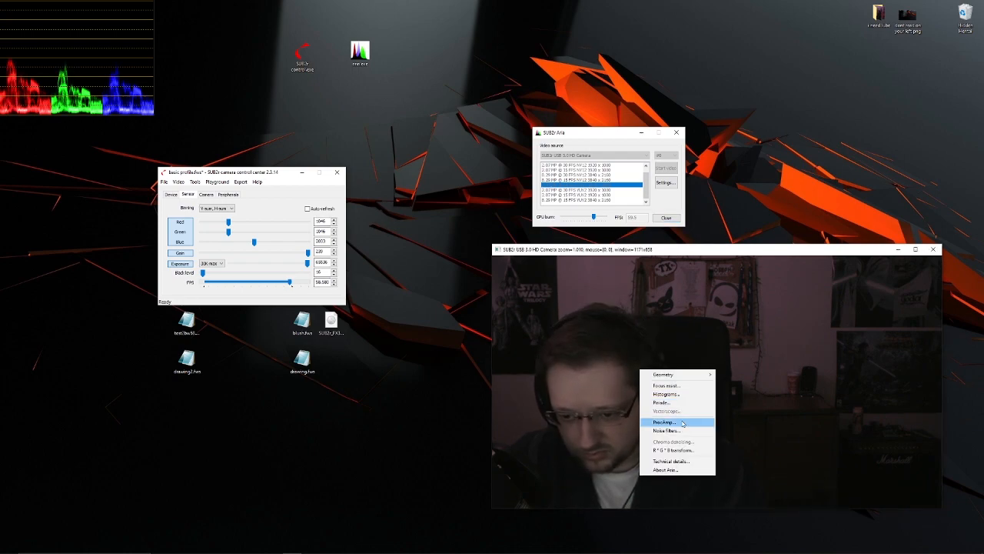
pyautogui.click(682, 423)
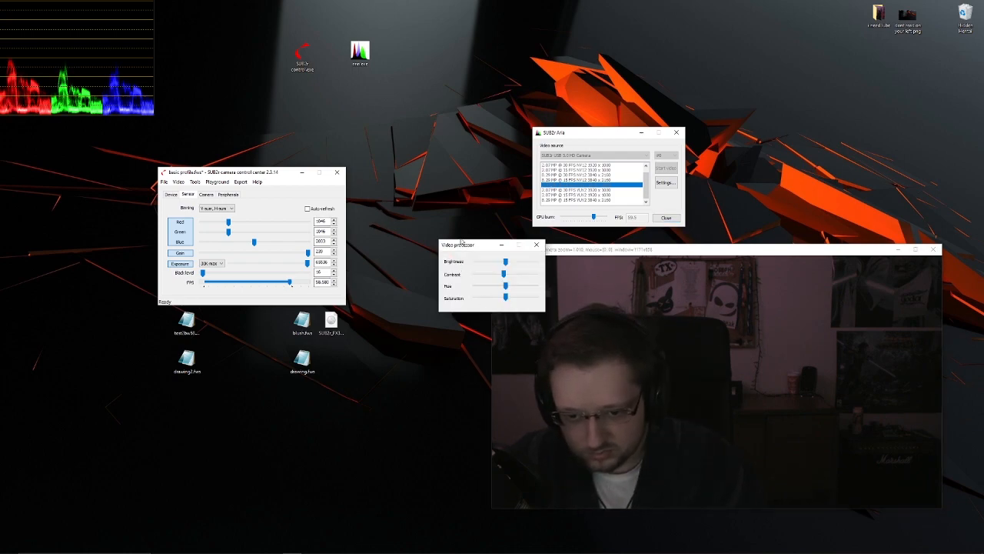
pyautogui.click(541, 246)
pyautogui.rightClick(632, 370)
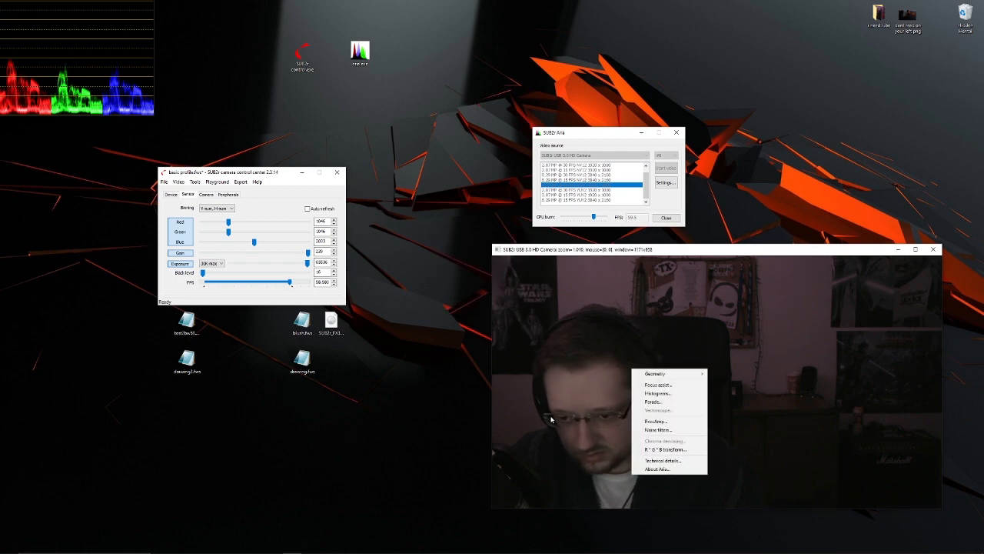
pyautogui.click(661, 432)
pyautogui.click(592, 261)
# - Display the R*G*B transform view, lower CPU burn a touch, and bring up the video's technical and debug info
pyautogui.rightClick(627, 392)
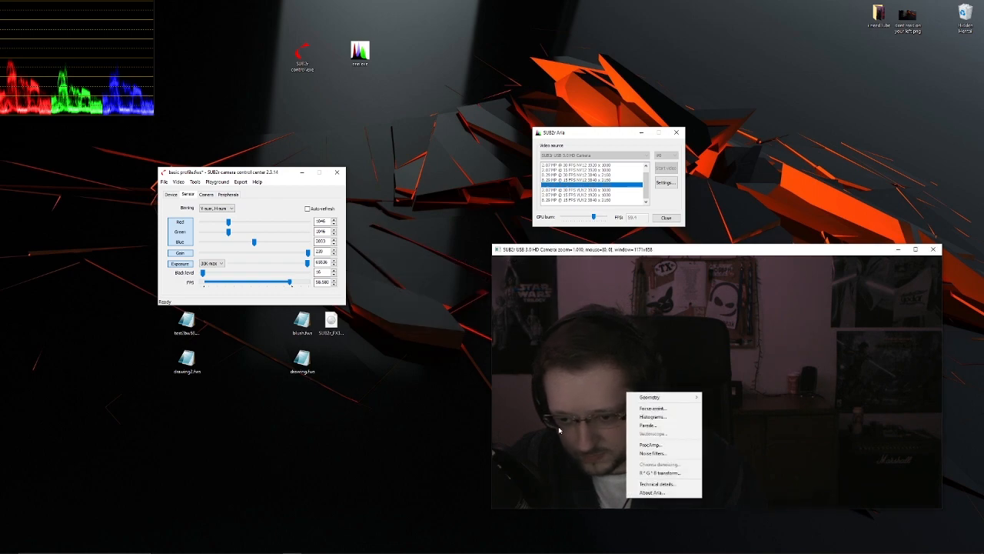
pyautogui.click(681, 473)
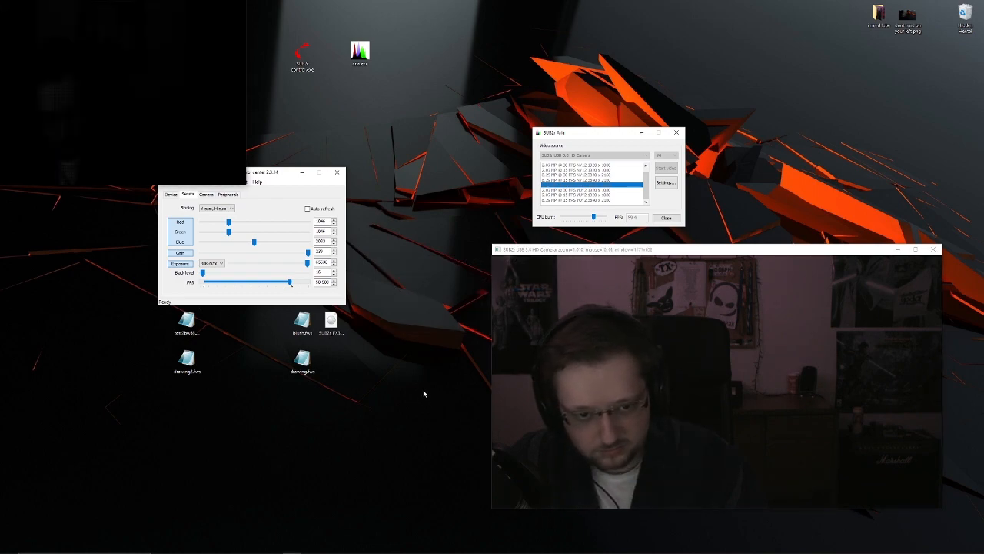
pyautogui.moveTo(594, 217)
pyautogui.mouseDown()
pyautogui.moveTo(644, 217)
pyautogui.moveTo(550, 220)
pyautogui.moveTo(593, 218)
pyautogui.mouseUp()
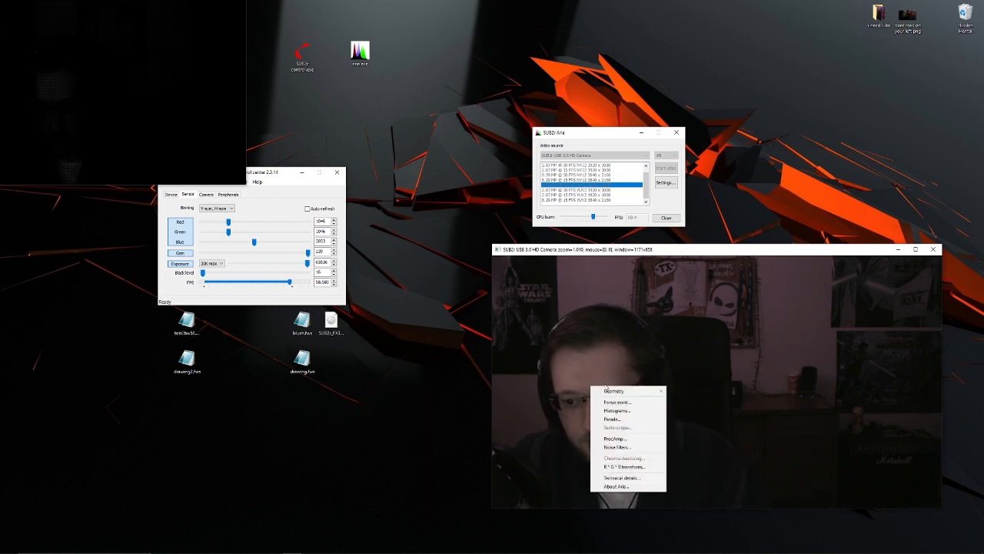
pyautogui.click(620, 477)
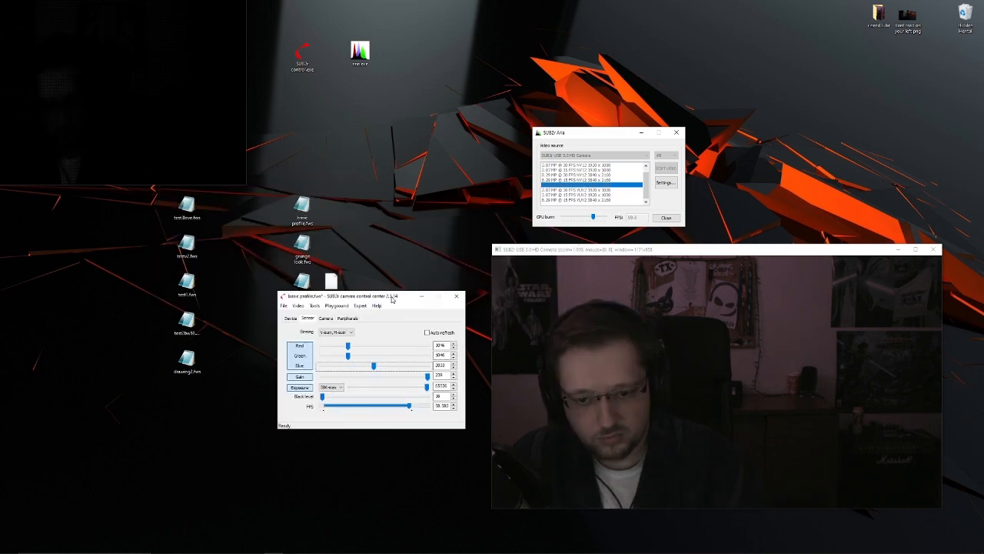
# - Move the camera control center into clear space and inspect its Device information and list of available cameras
pyautogui.moveTo(392, 295)
pyautogui.mouseDown()
pyautogui.moveTo(373, 280)
pyautogui.moveTo(382, 285)
pyautogui.mouseUp()
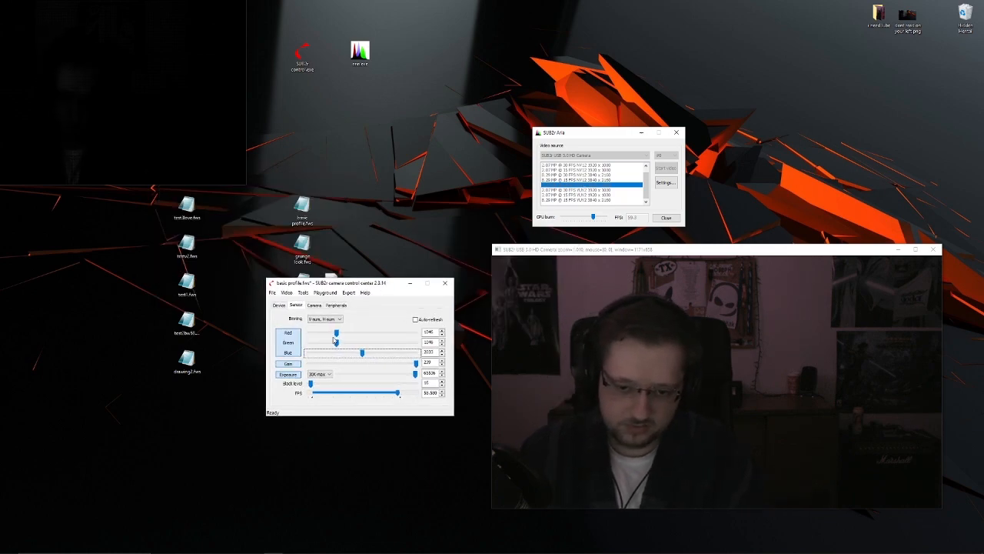
pyautogui.click(278, 305)
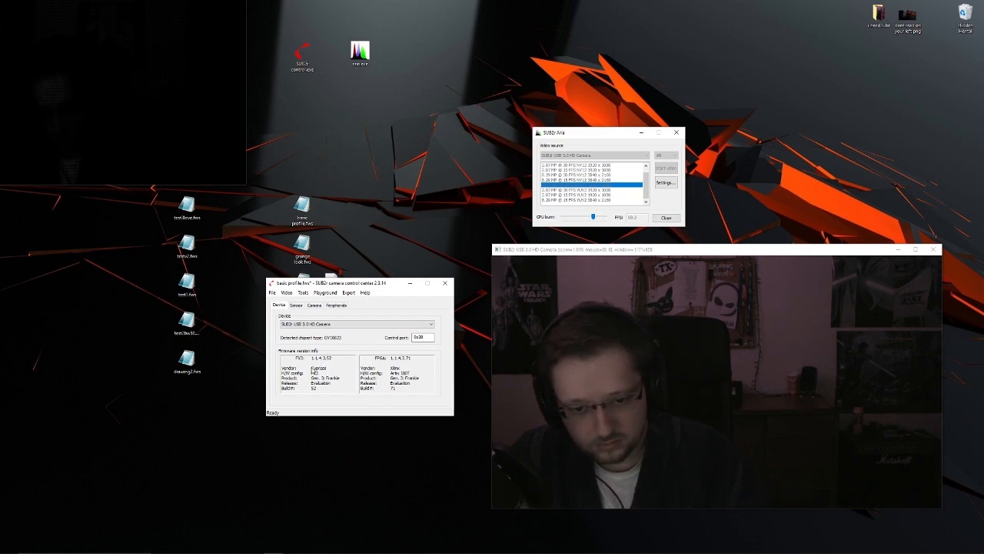
pyautogui.click(359, 325)
pyautogui.click(338, 326)
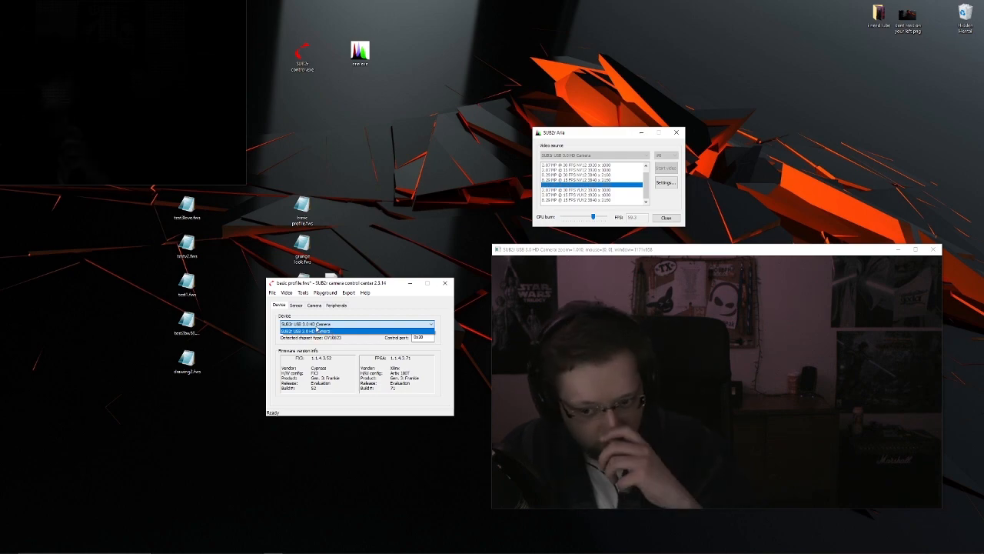
pyautogui.click(368, 316)
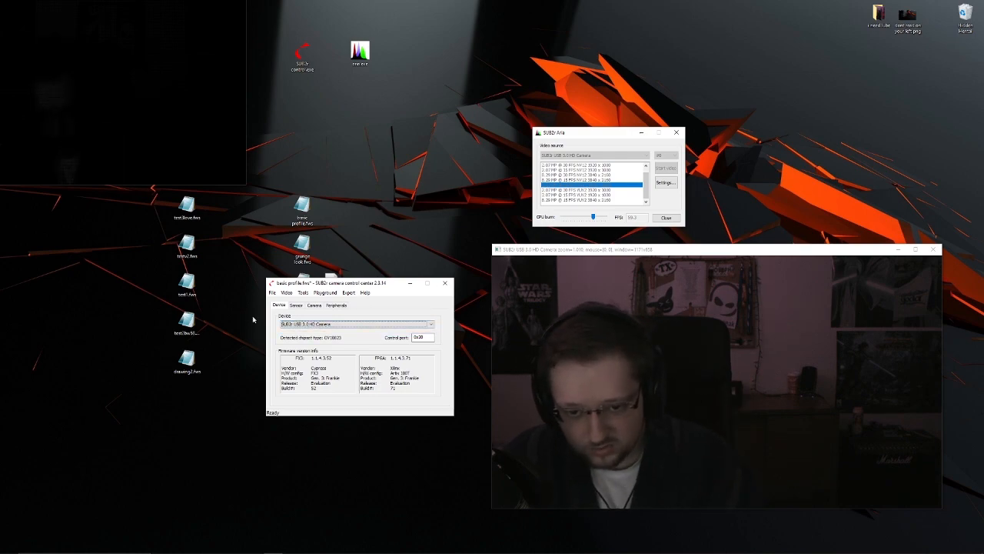
# - Move the FPGA and FX3 firmware files one grid space over on the desktop, repositioning the control center window around them
pyautogui.moveTo(375, 287); pyautogui.dragTo(195, 261)
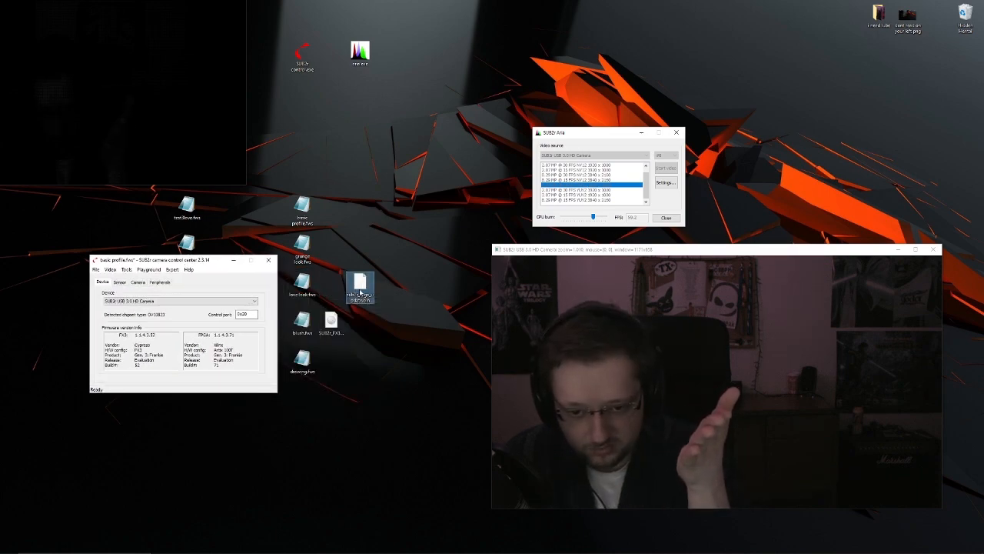
pyautogui.moveTo(333, 319); pyautogui.dragTo(361, 325)
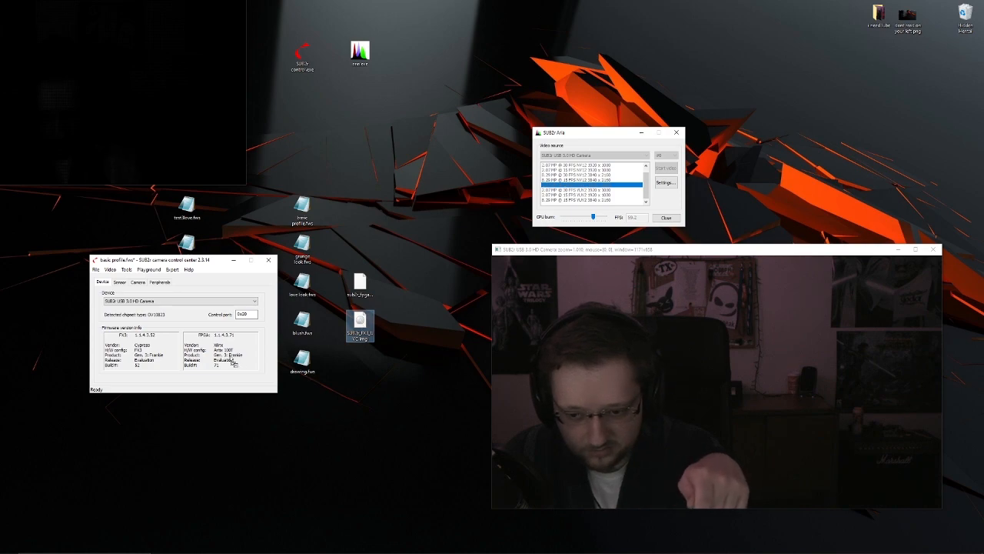
pyautogui.click(395, 311)
pyautogui.moveTo(172, 260); pyautogui.dragTo(326, 264)
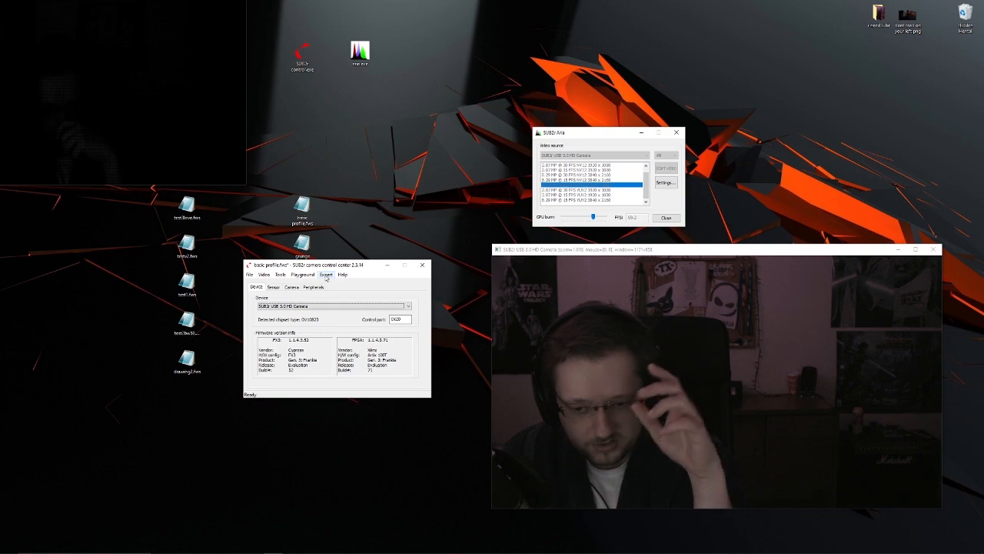
pyautogui.click(334, 269)
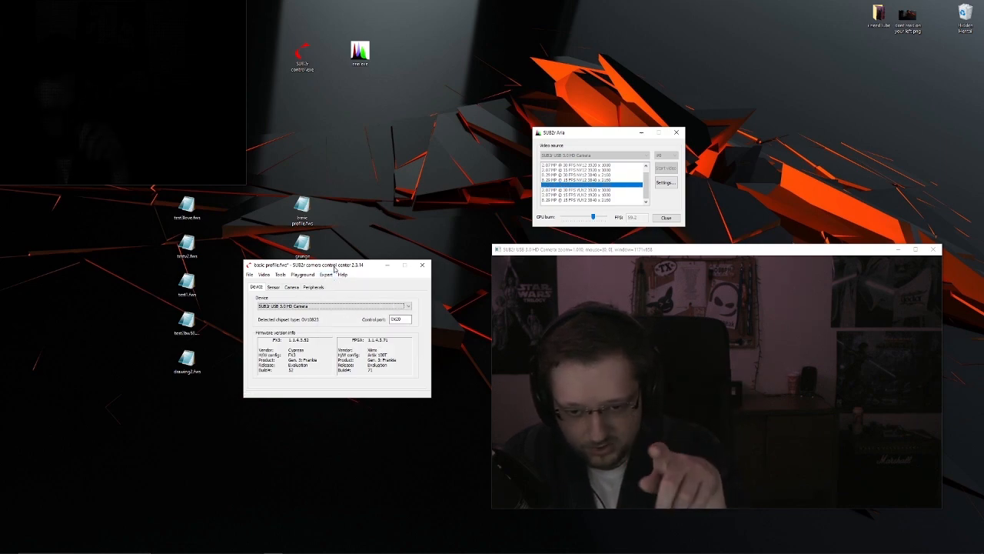
# - Look at the firmware upgrade options for FX3 and FPGA, selecting the v.69 release as the FPGA load without starting an upgrade
pyautogui.moveTo(334, 268)
pyautogui.mouseDown()
pyautogui.moveTo(324, 268)
pyautogui.moveTo(340, 275)
pyautogui.mouseUp()
pyautogui.click(335, 281)
pyautogui.click(337, 275)
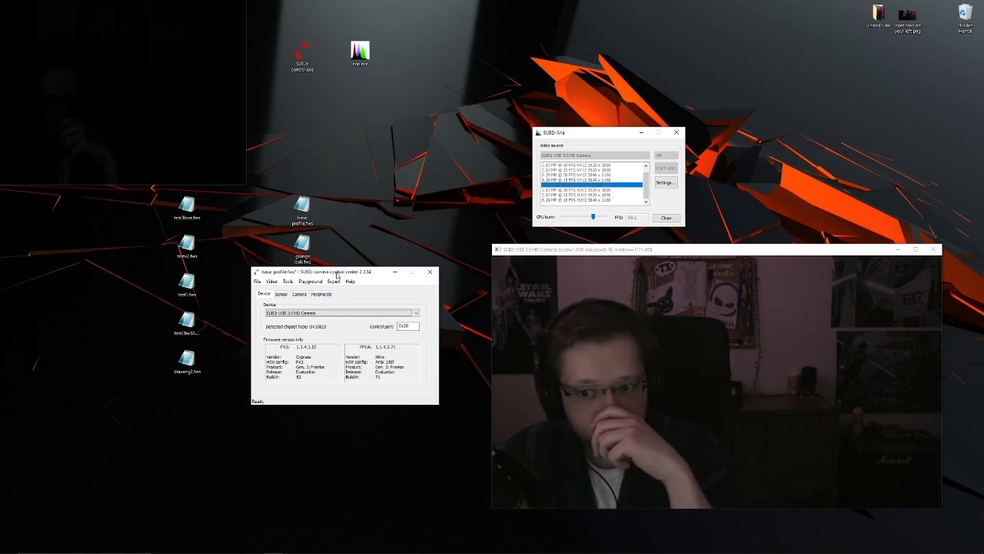
pyautogui.click(333, 282)
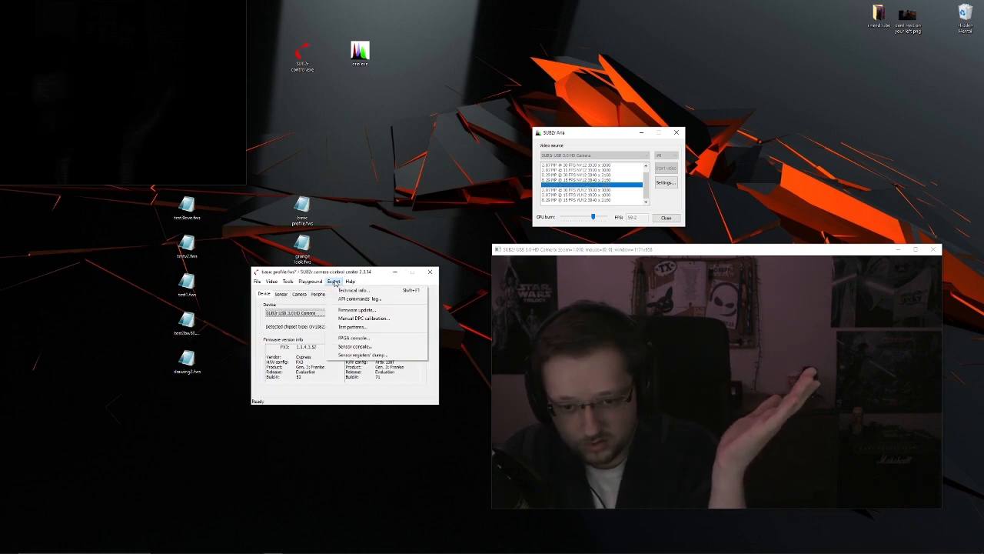
pyautogui.click(357, 309)
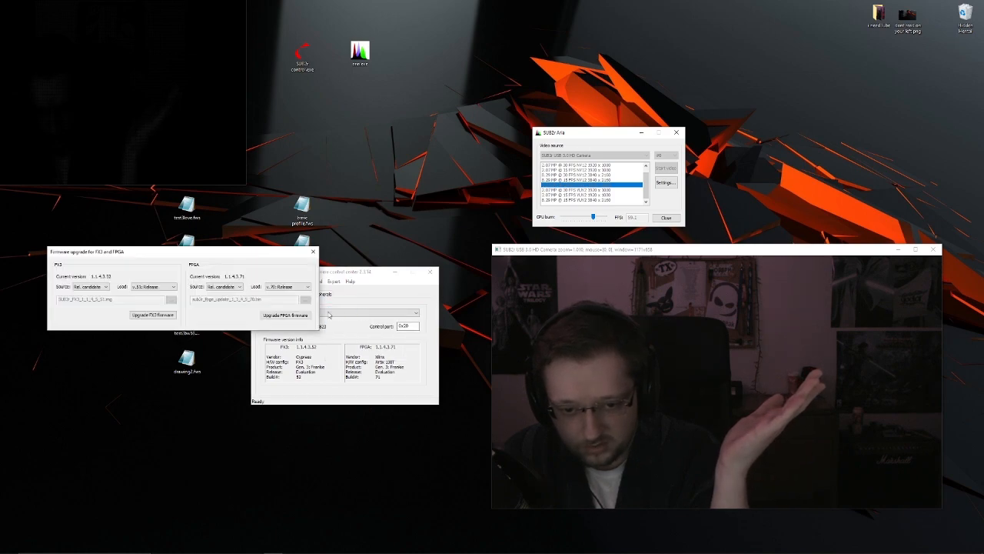
pyautogui.click(421, 304)
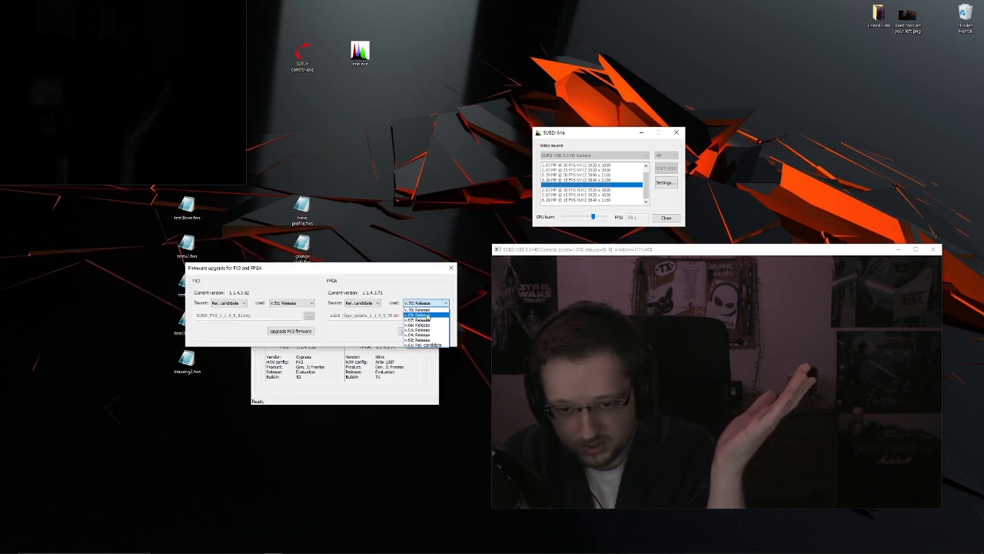
pyautogui.click(426, 315)
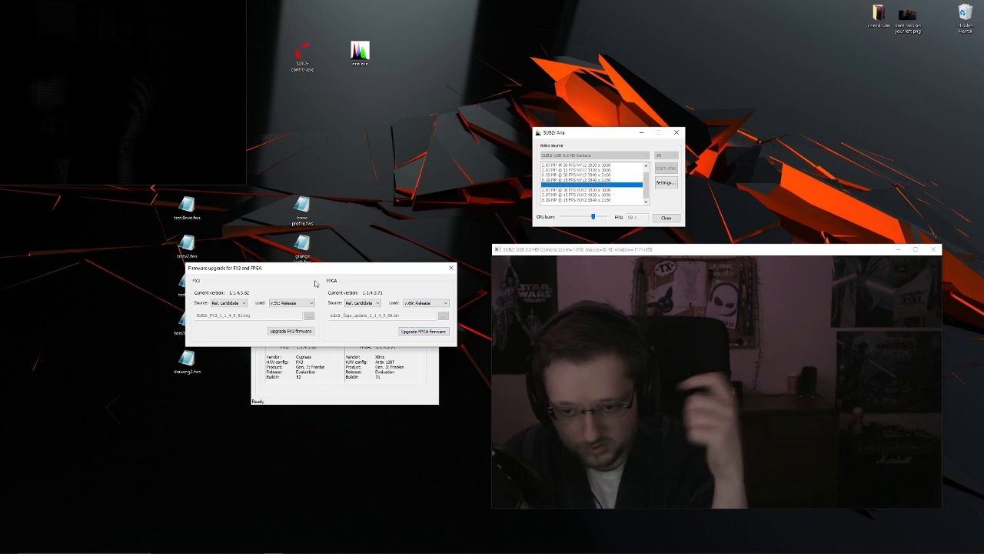
# - Show the camera's Sensor settings and look at the Sensor console, closing it without running any commands
pyautogui.click(282, 294)
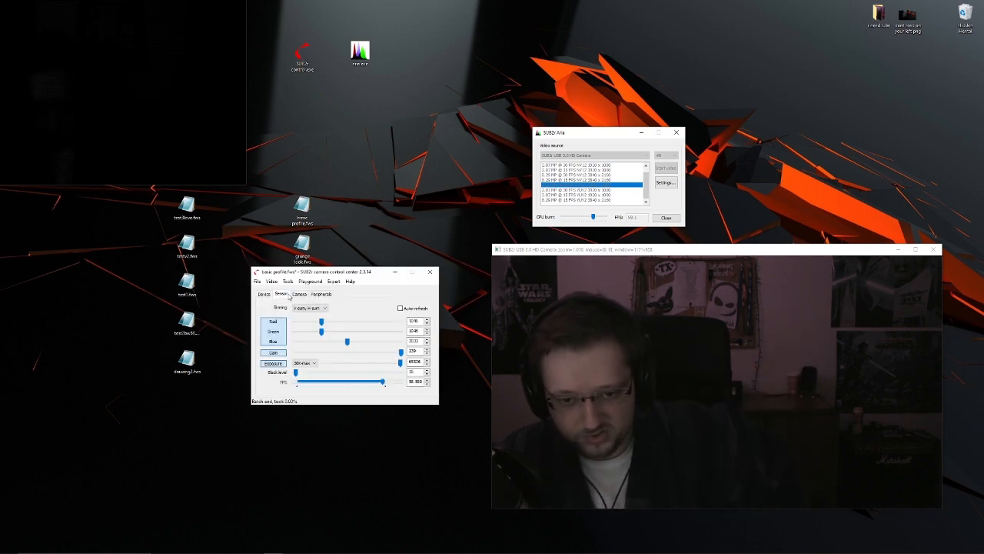
pyautogui.moveTo(340, 275); pyautogui.dragTo(322, 277)
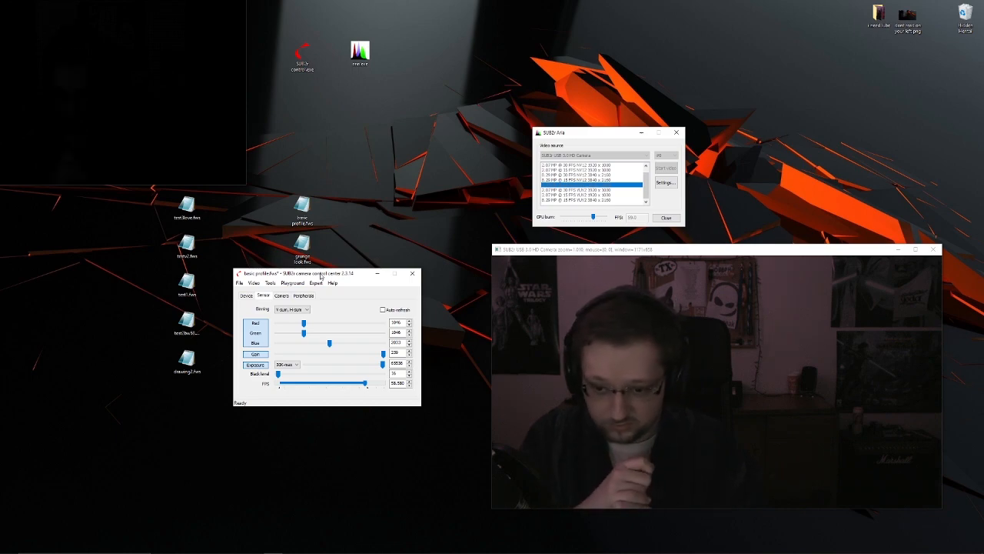
pyautogui.moveTo(314, 277); pyautogui.dragTo(314, 274)
pyautogui.click(315, 282)
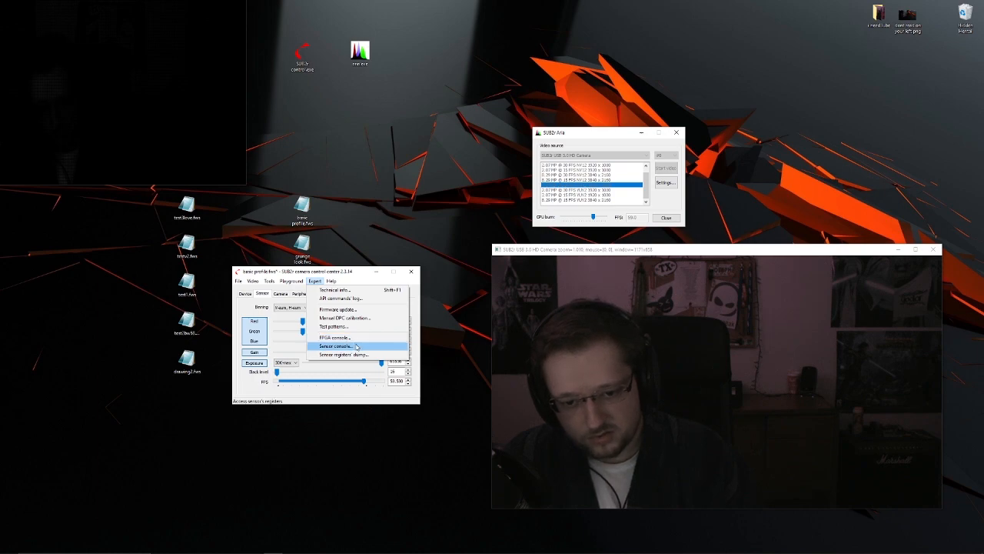
pyautogui.click(356, 350)
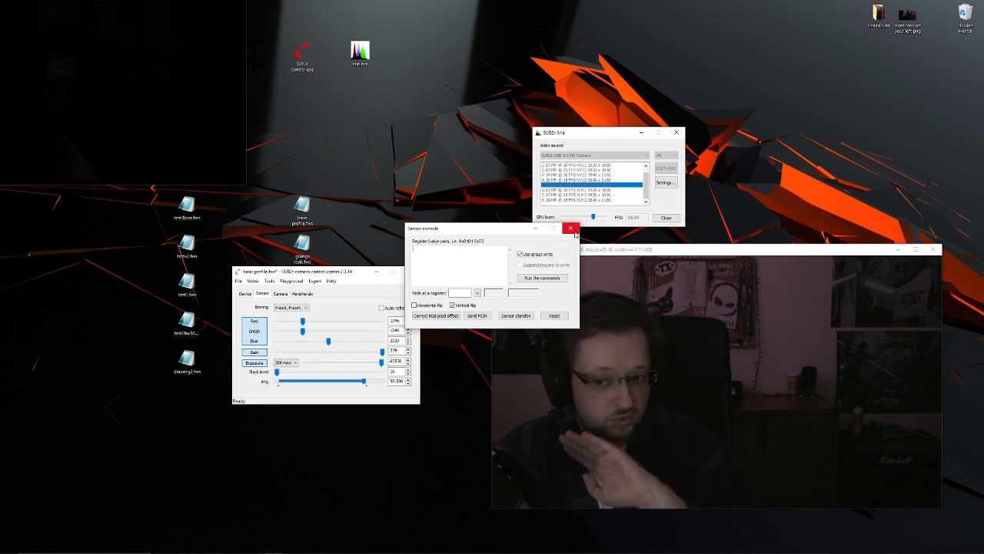
pyautogui.click(571, 229)
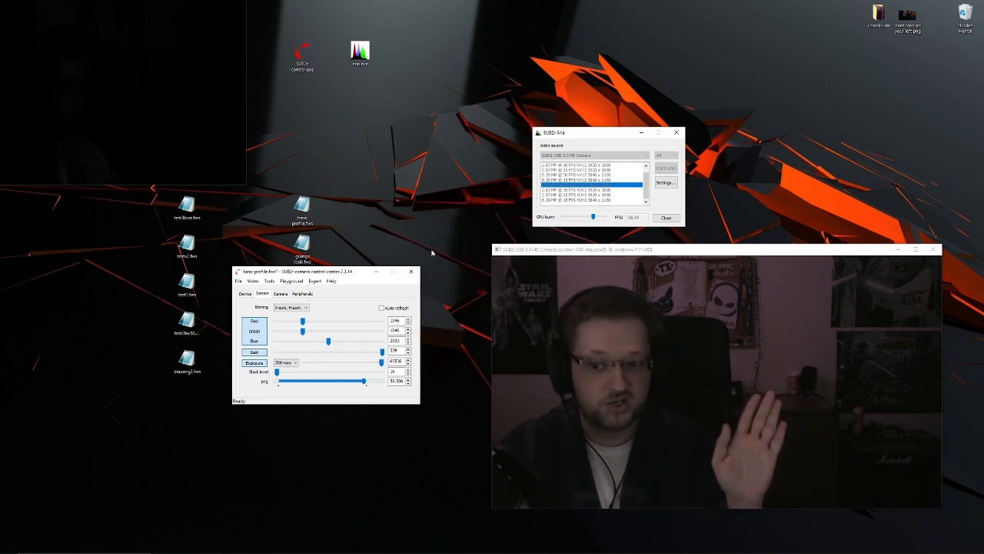
pyautogui.click(316, 281)
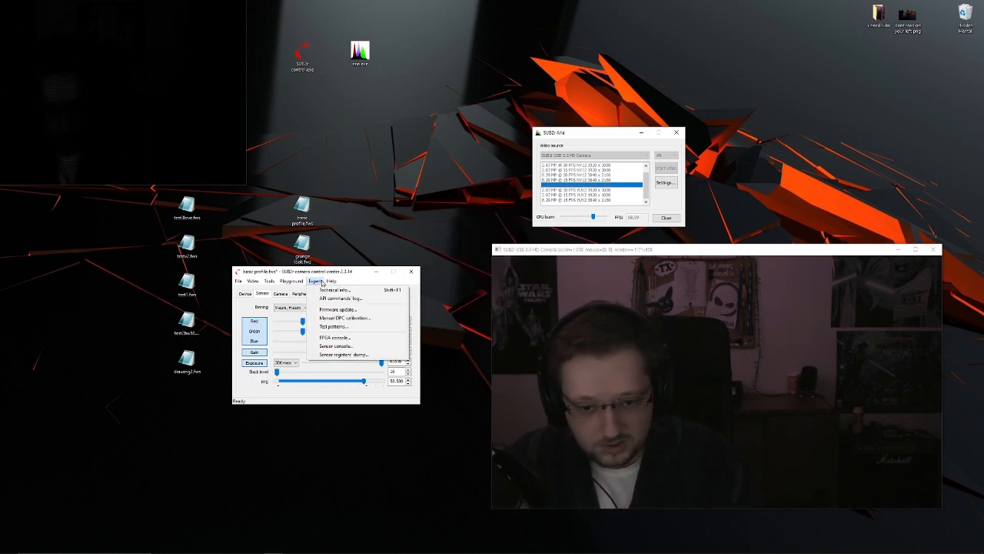
pyautogui.click(278, 315)
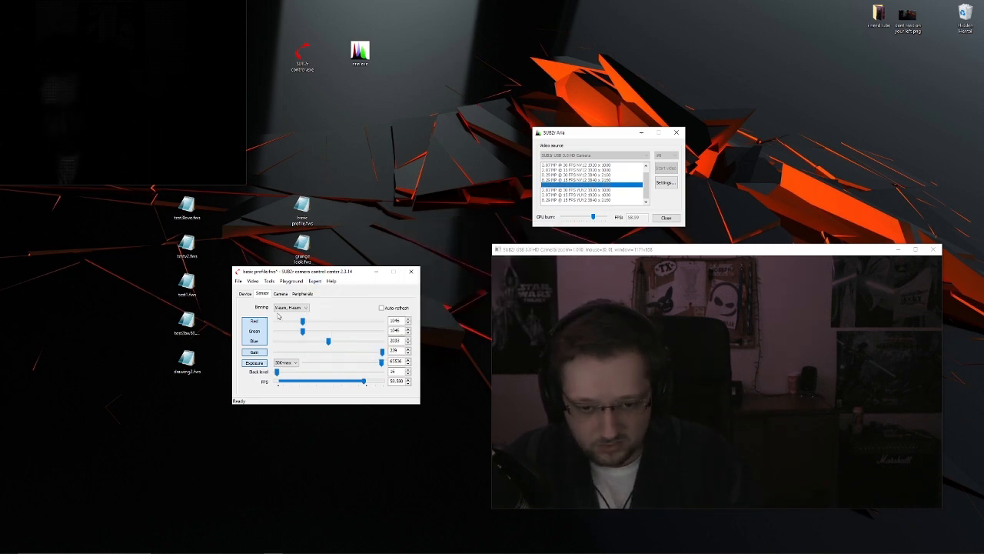
# - Try the V-avg, H-avg sensor binning mode on the preview and switch back to V-sum, H-sum
pyautogui.click(296, 308)
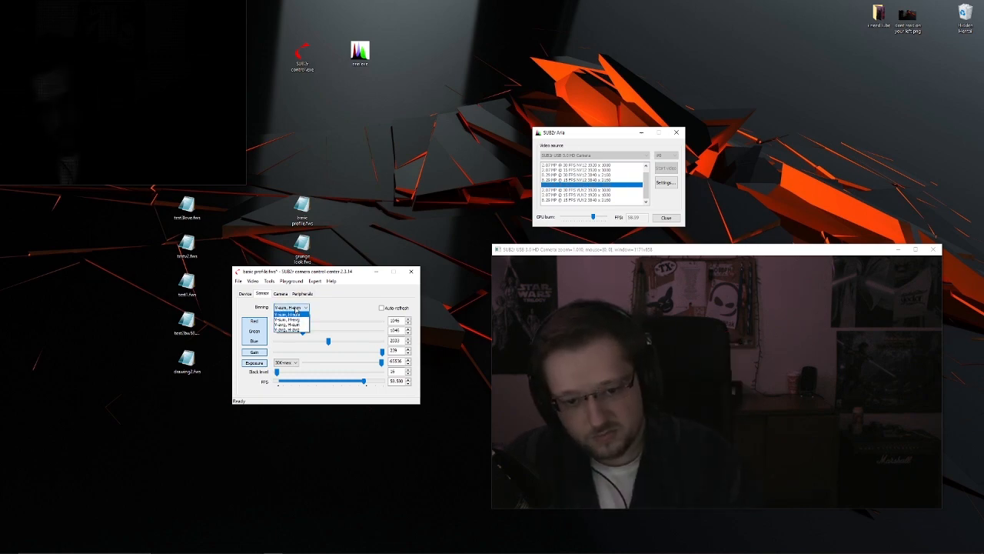
pyautogui.click(295, 331)
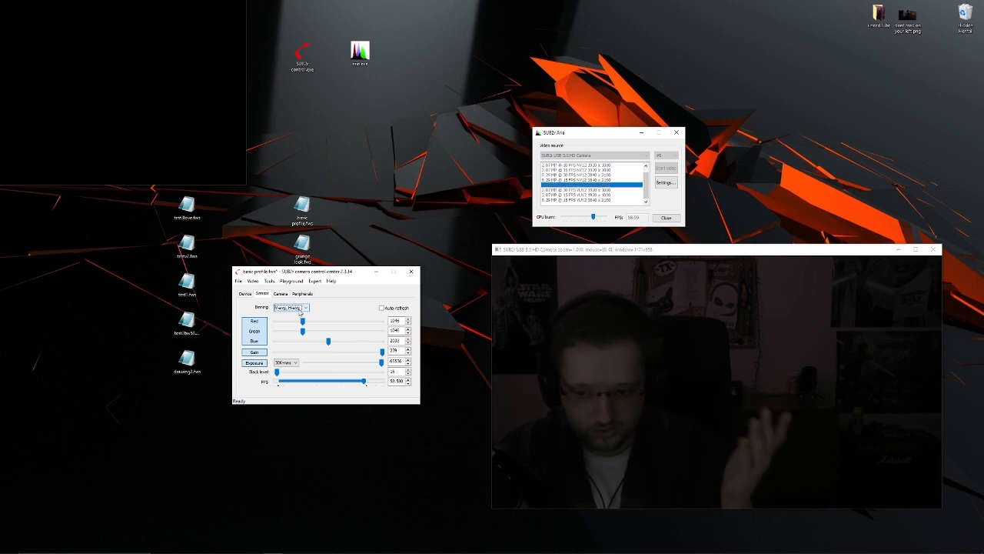
pyautogui.click(300, 308)
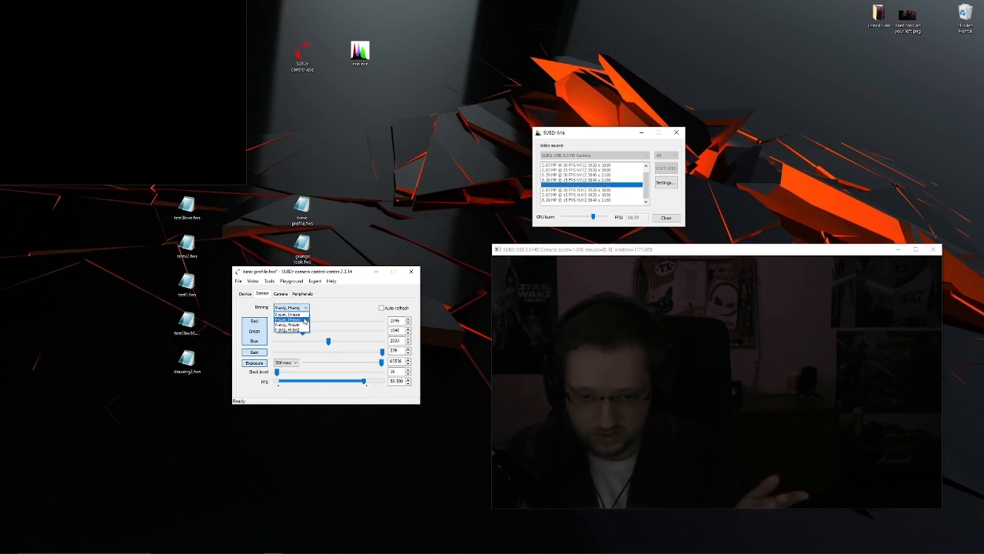
pyautogui.click(299, 315)
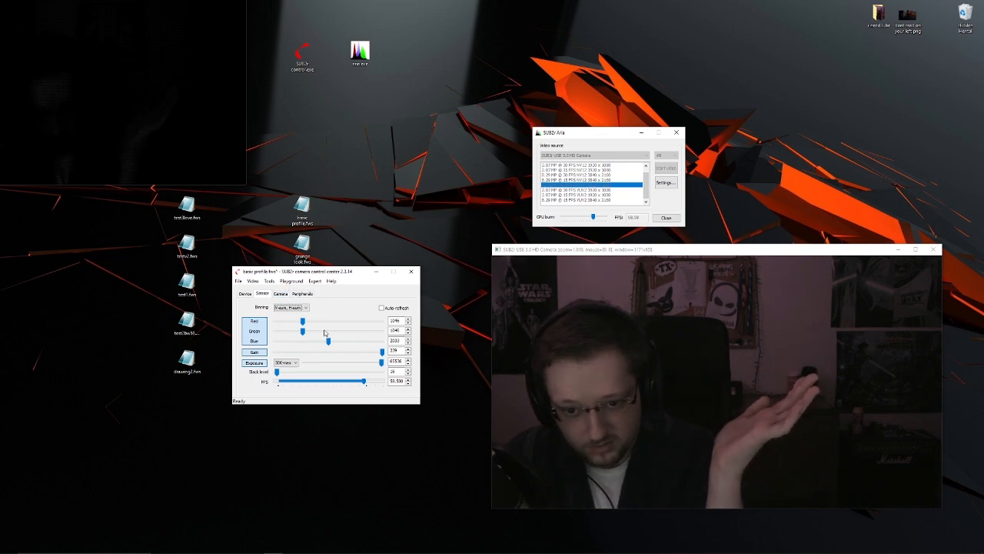
# - Set the sensor's green gain to 1024 and lower the red and blue gains slightly
pyautogui.moveTo(329, 341); pyautogui.dragTo(327, 343)
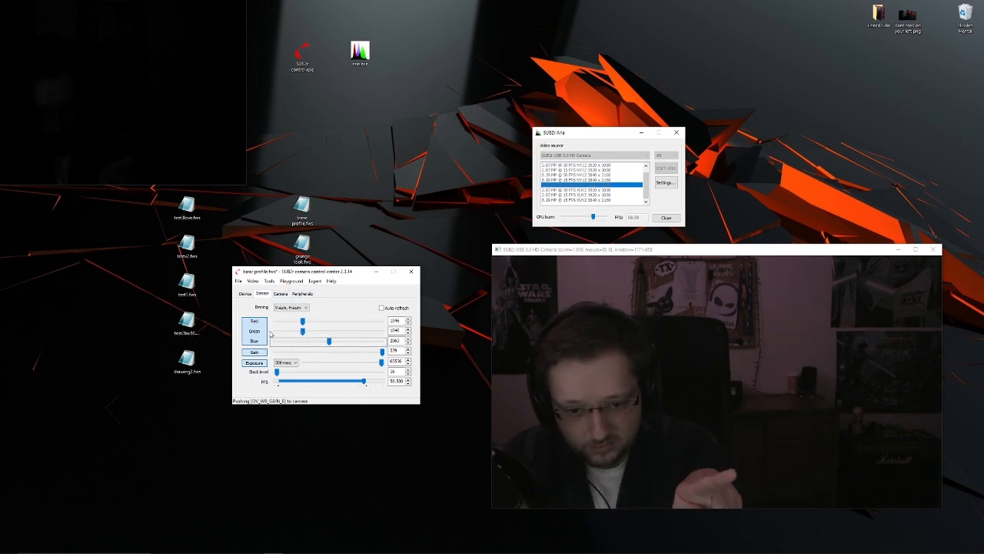
pyautogui.doubleClick(396, 330)
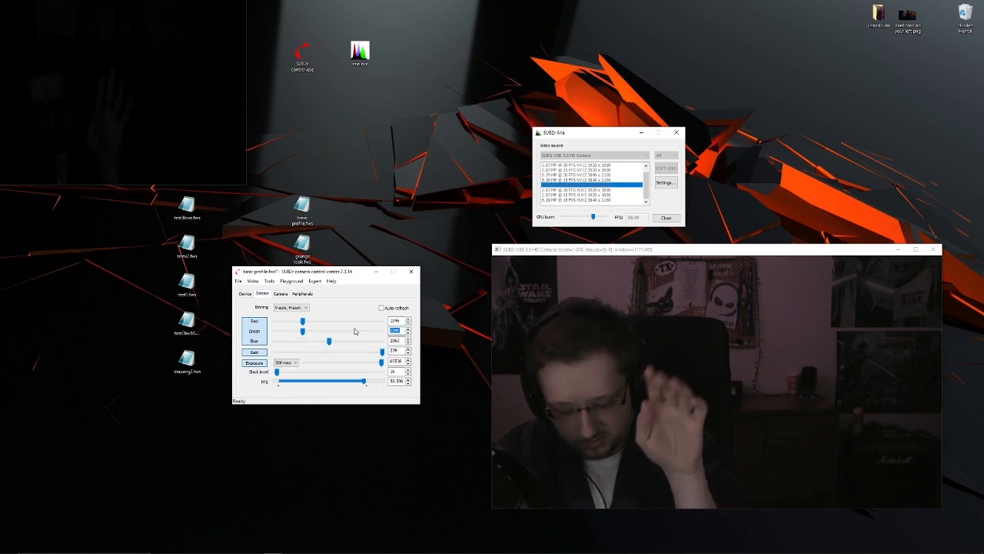
pyautogui.write('00')
pyautogui.write('24')
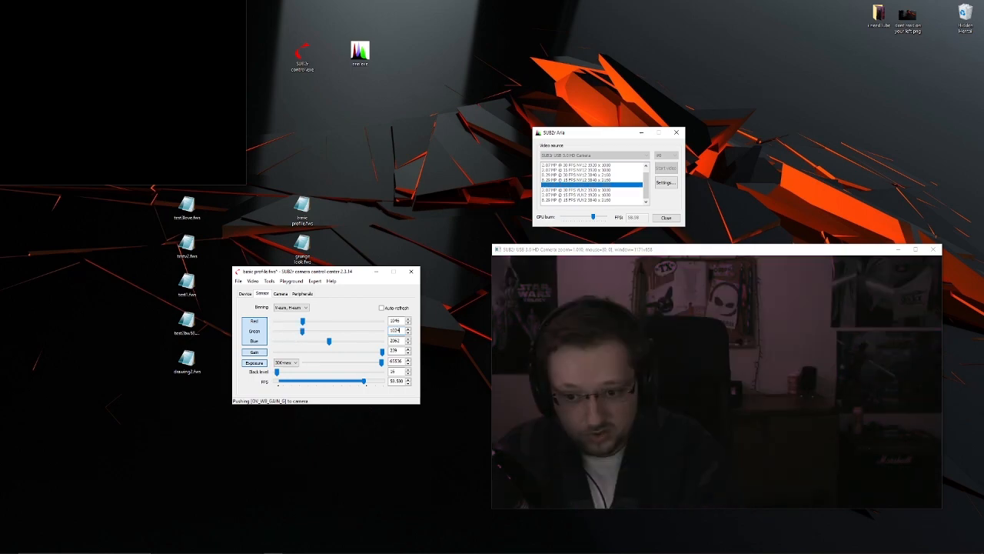
pyautogui.moveTo(302, 321); pyautogui.dragTo(326, 345)
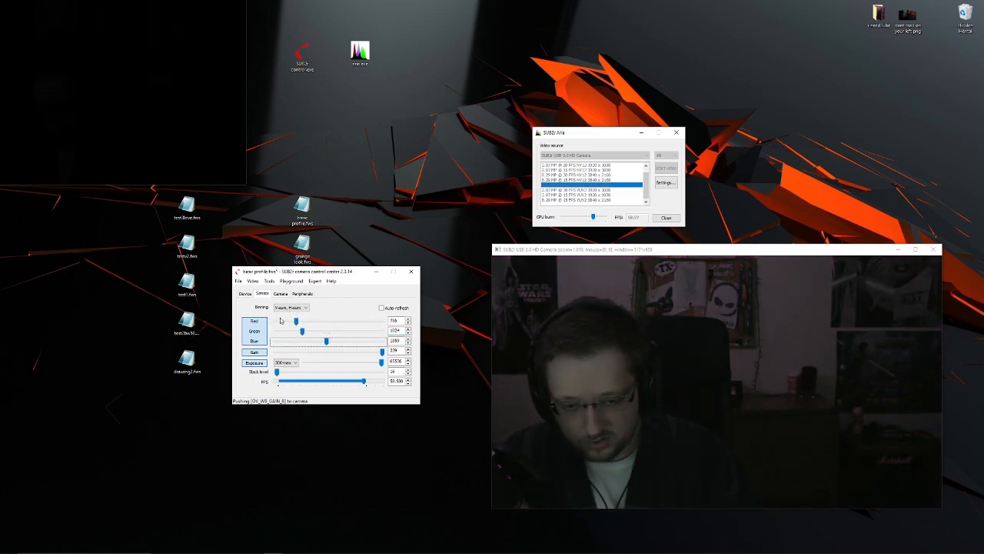
# - Vary the camera's white balance, ending at about 5300, and compare how the sensor's red and blue gains respond
pyautogui.click(279, 295)
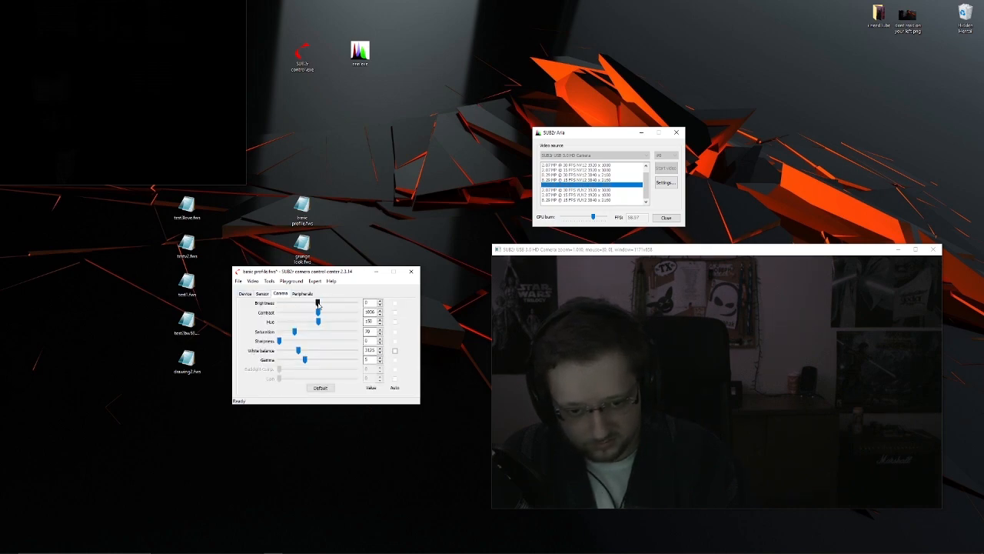
pyautogui.moveTo(299, 350); pyautogui.dragTo(308, 351)
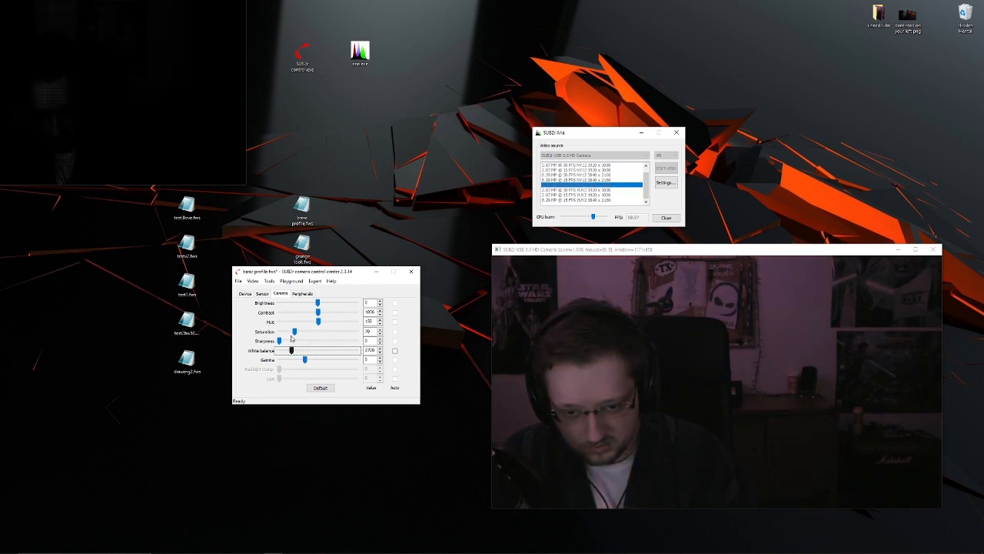
pyautogui.click(263, 294)
pyautogui.click(281, 294)
pyautogui.click(264, 294)
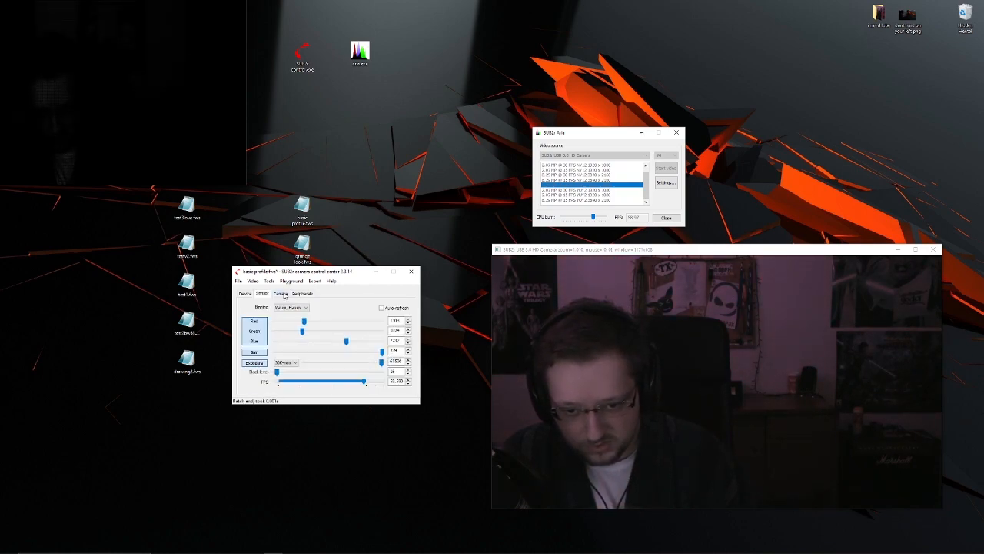
pyautogui.click(282, 293)
pyautogui.click(263, 294)
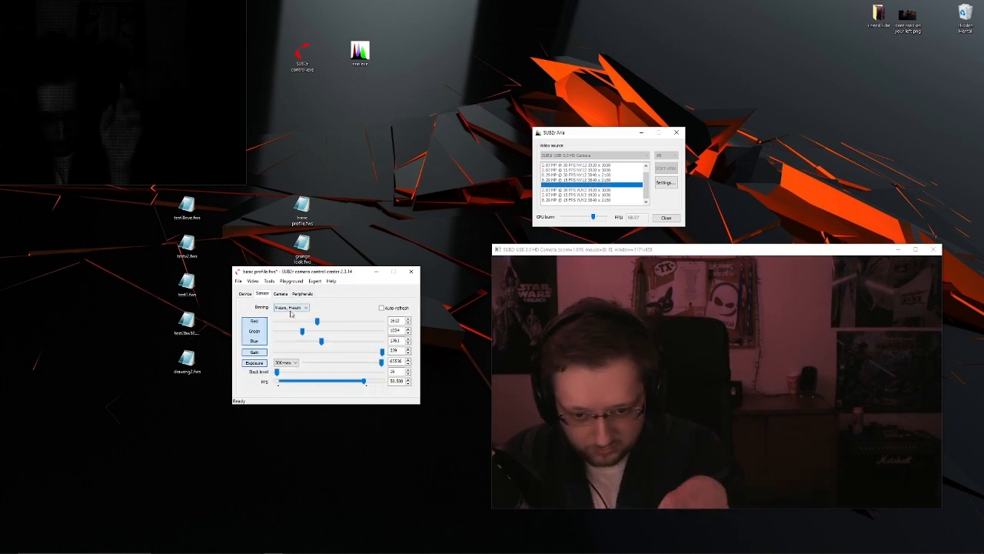
pyautogui.click(282, 293)
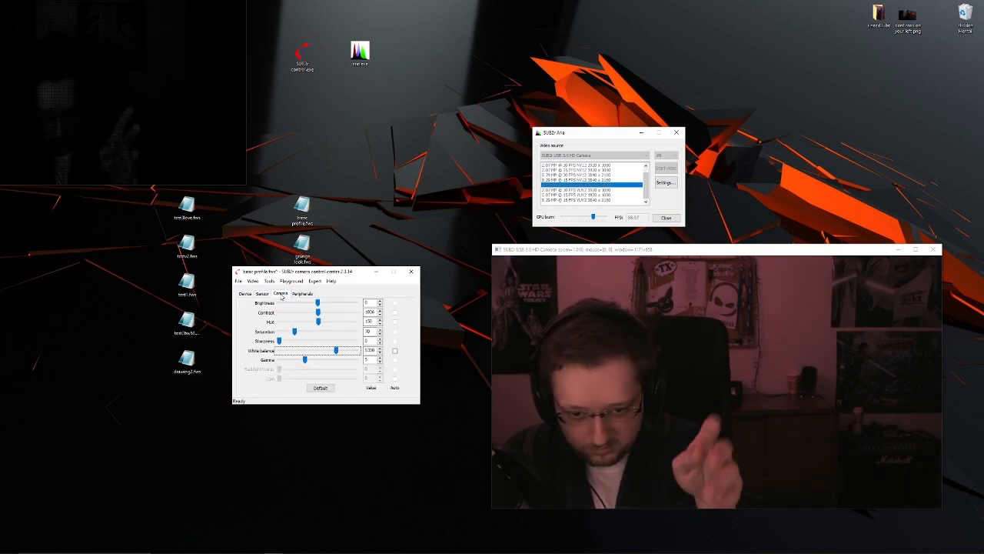
pyautogui.click(336, 351)
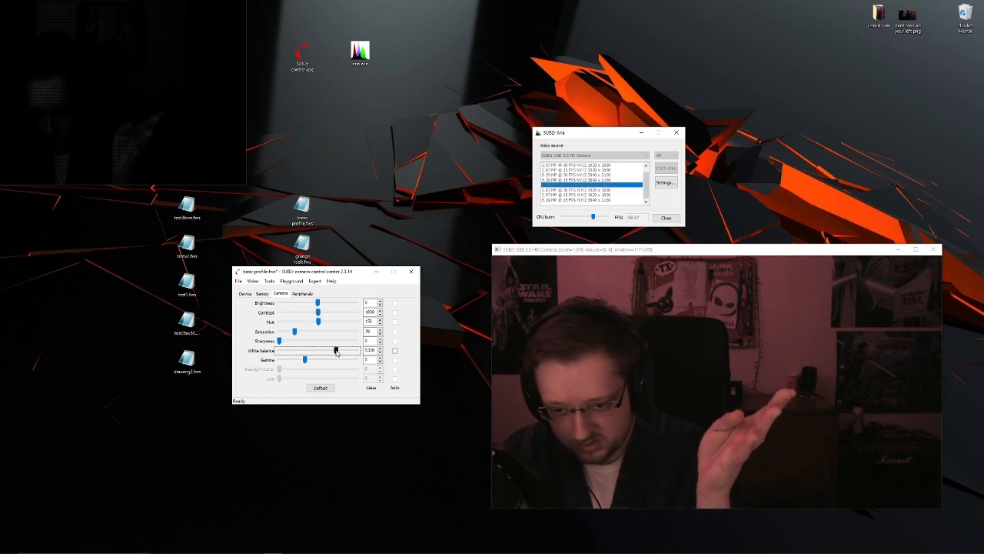
# - Bring up the auto-function parameters, turn on automatic white balance, and check the sensor's green gain against the white balance setpoint
pyautogui.click(257, 282)
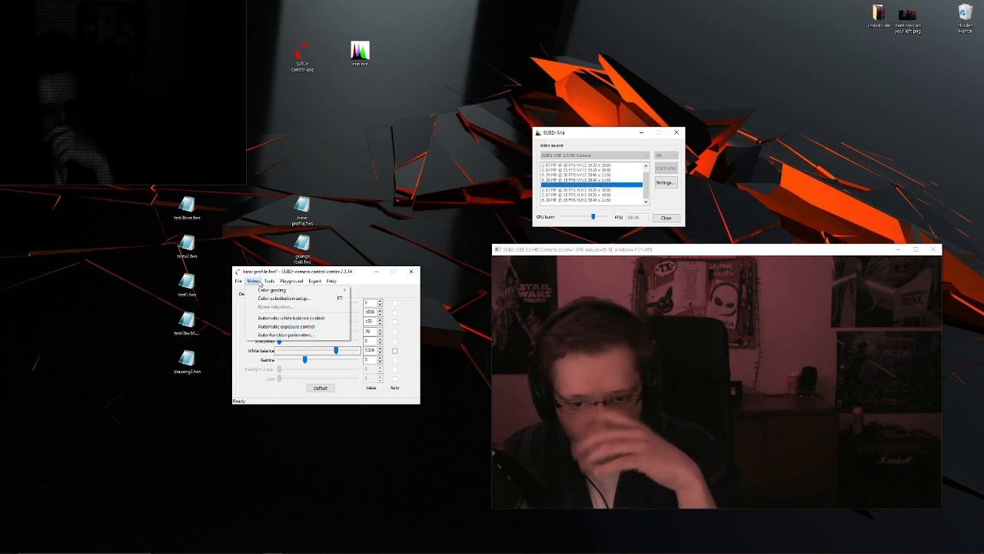
pyautogui.click(303, 336)
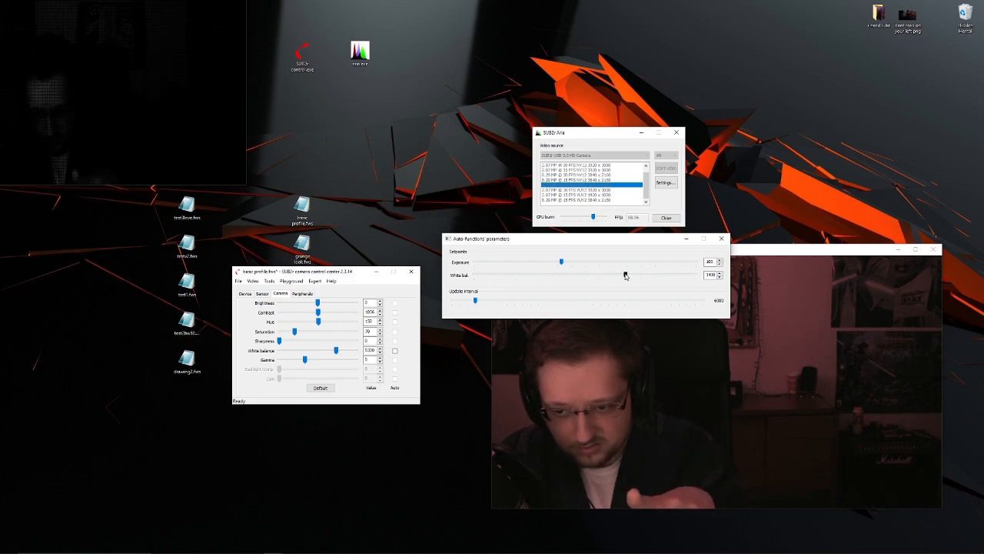
pyautogui.click(395, 350)
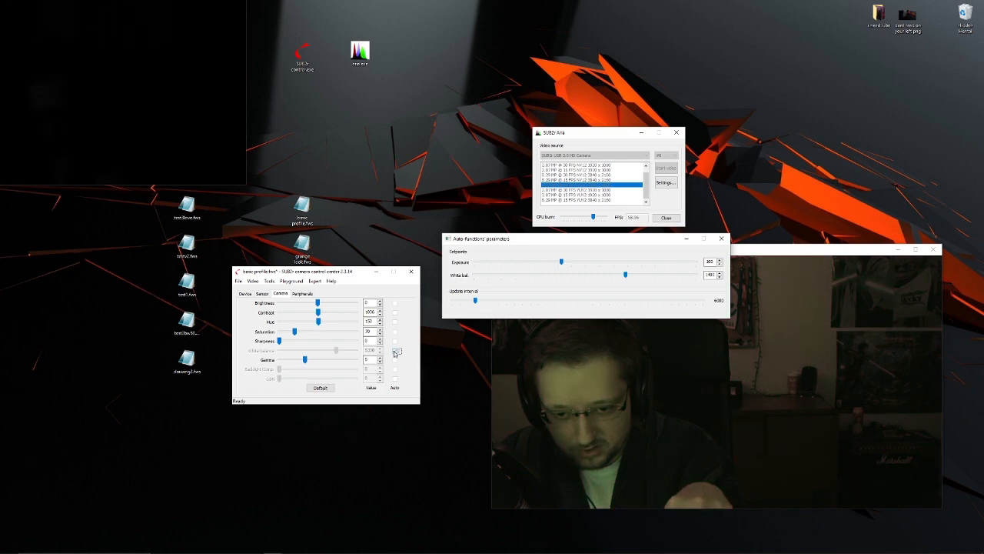
pyautogui.click(262, 293)
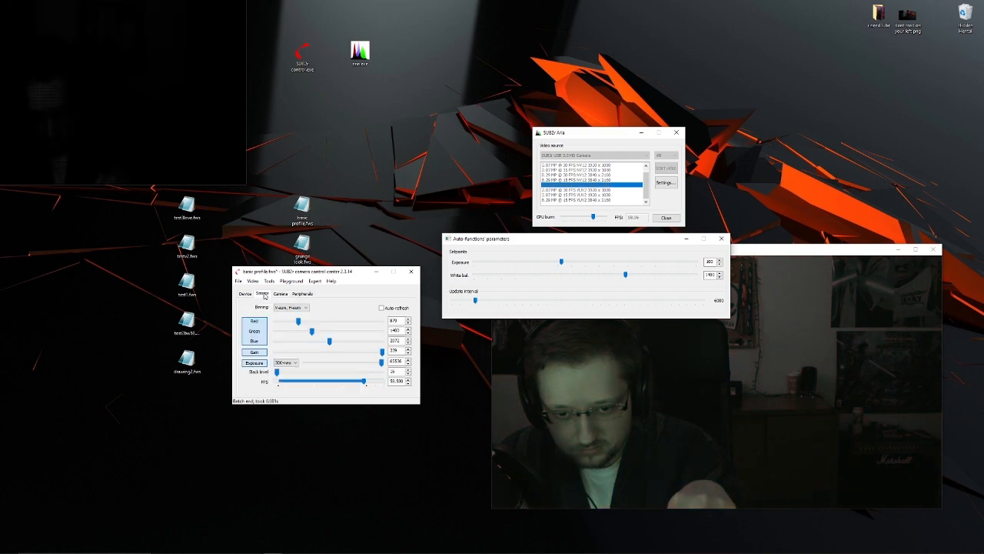
pyautogui.click(399, 331)
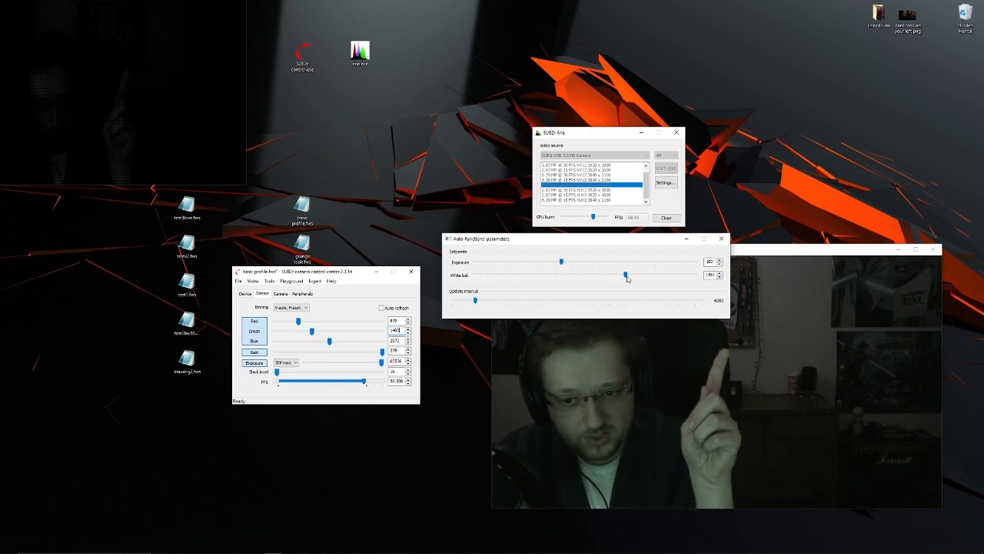
# - Set the automatic white balance setpoint to 1024 and raise the auto-function update interval, closing the parameters window when done
pyautogui.moveTo(625, 275); pyautogui.dragTo(606, 274)
pyautogui.click(262, 293)
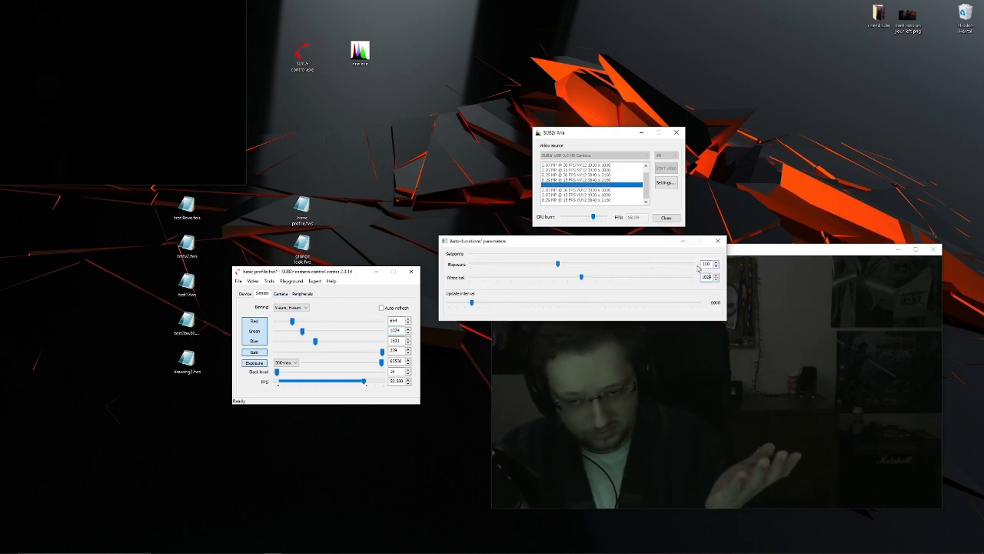
pyautogui.moveTo(572, 244); pyautogui.dragTo(572, 245)
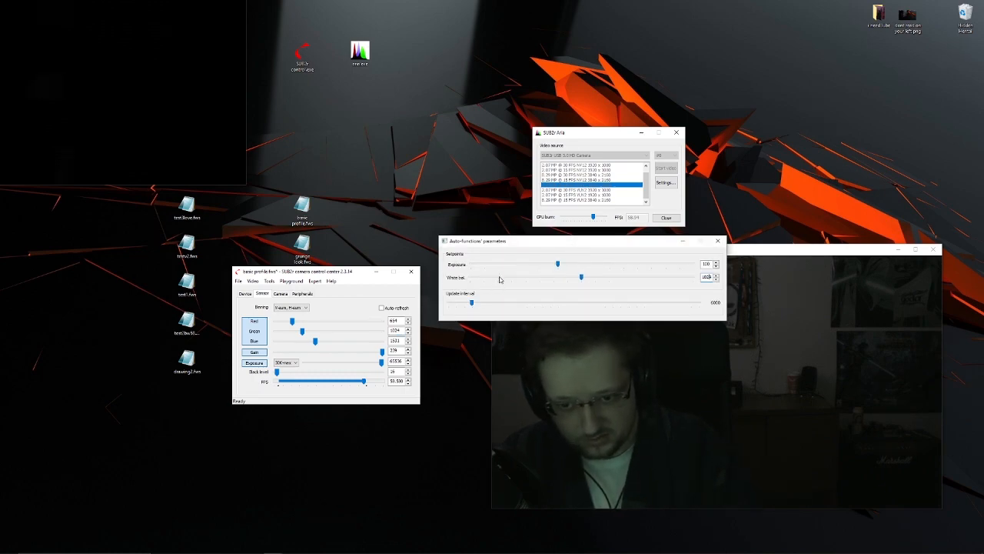
pyautogui.moveTo(507, 245); pyautogui.dragTo(498, 237)
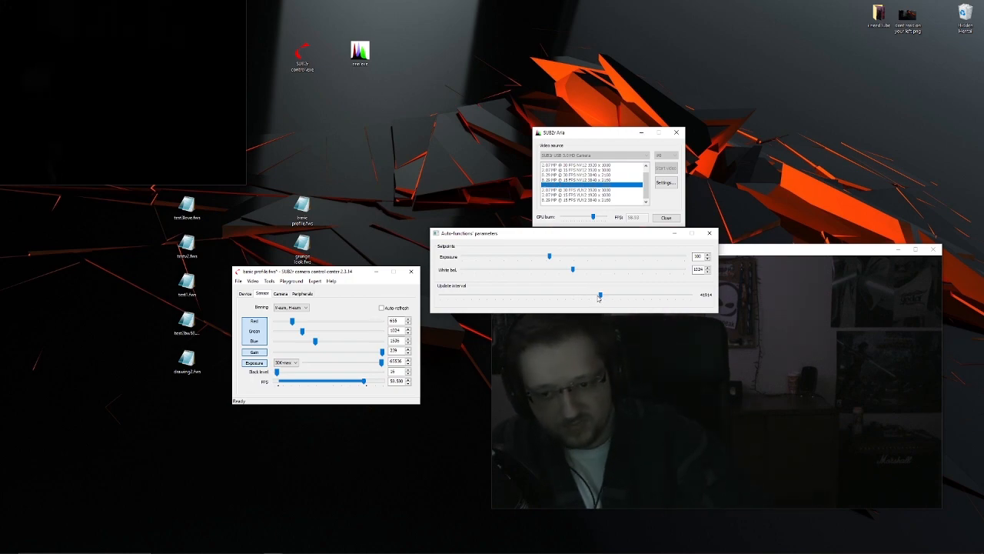
pyautogui.click(253, 281)
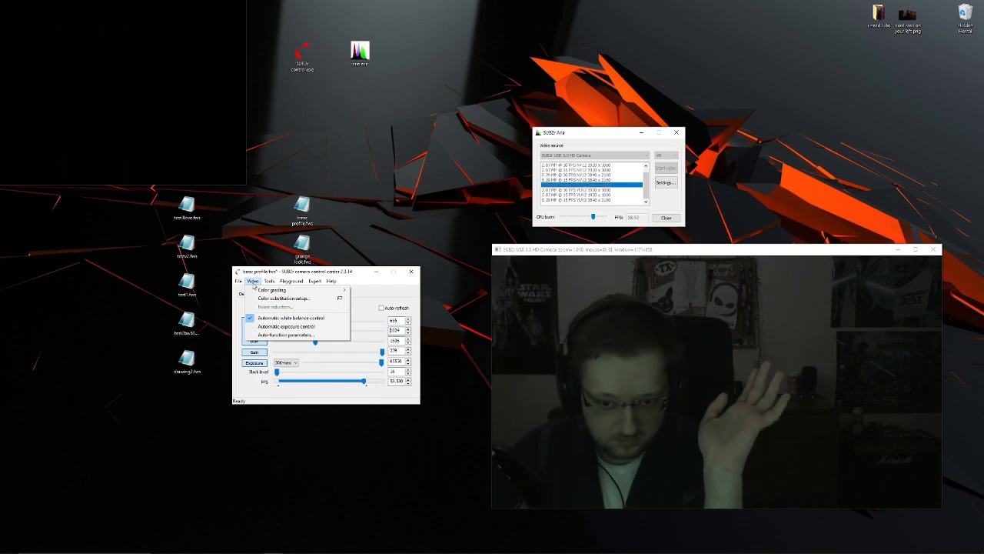
# - Cycle the sensor's exposure through its different ranges, ending on 30K-max, and raise the exposure to its maximum
pyautogui.click(253, 283)
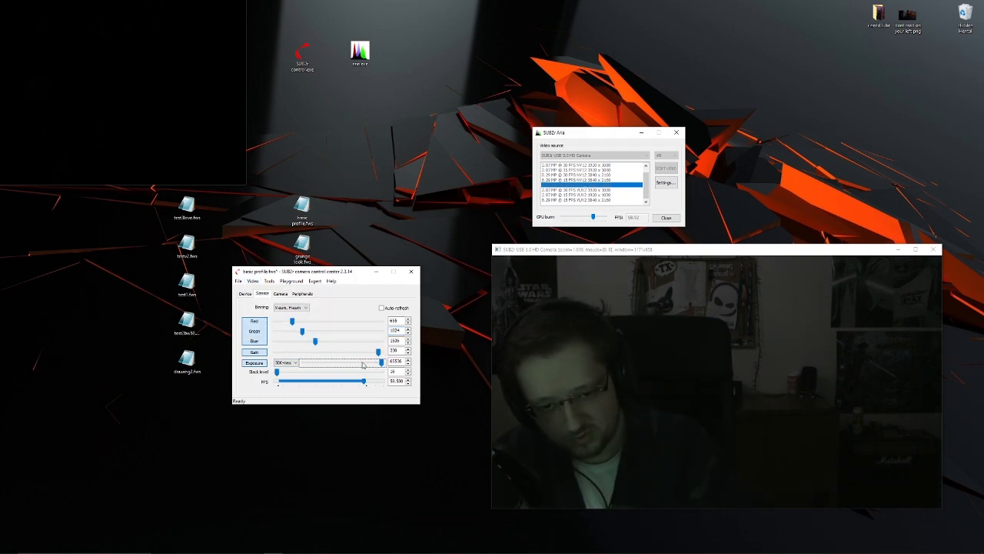
pyautogui.click(289, 364)
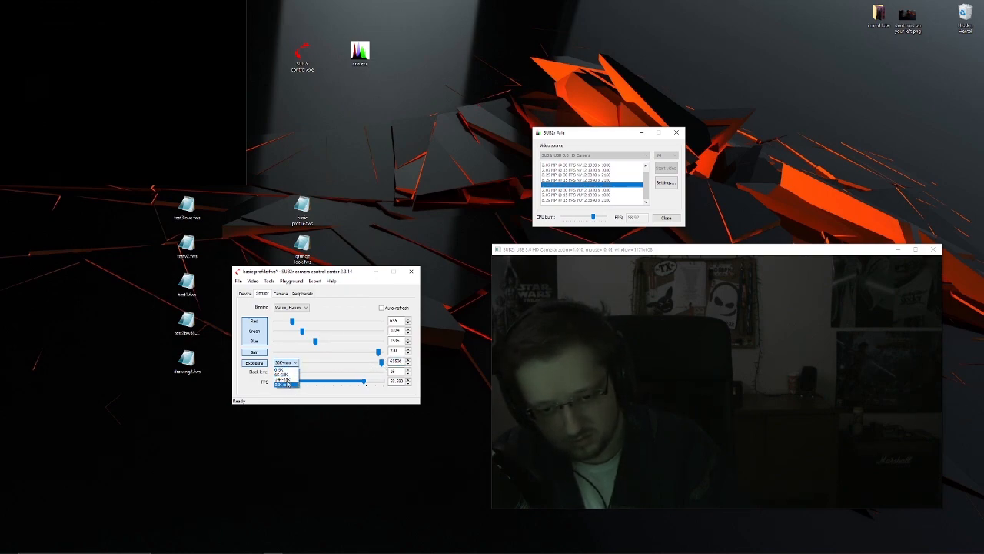
pyautogui.click(287, 385)
pyautogui.click(295, 365)
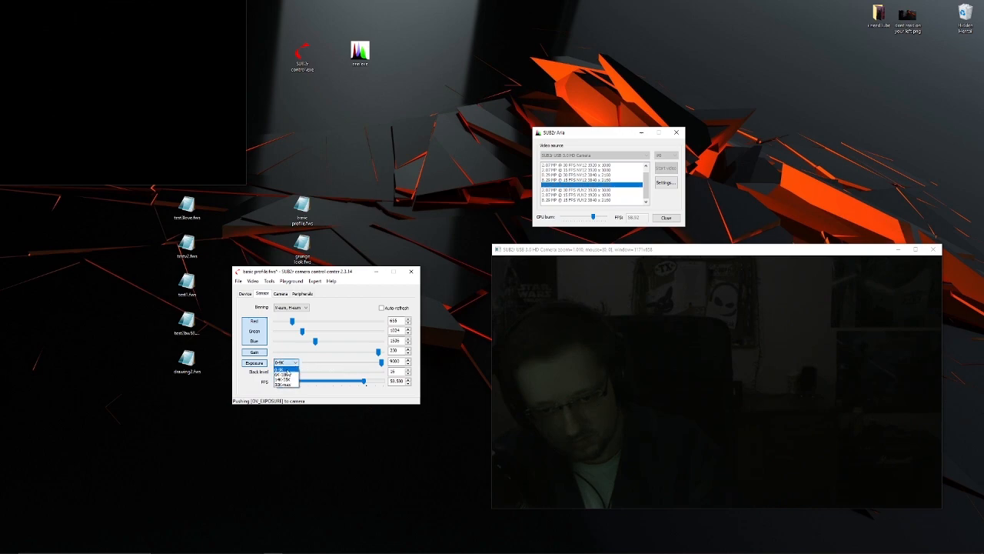
pyautogui.click(292, 376)
pyautogui.click(289, 363)
pyautogui.click(288, 379)
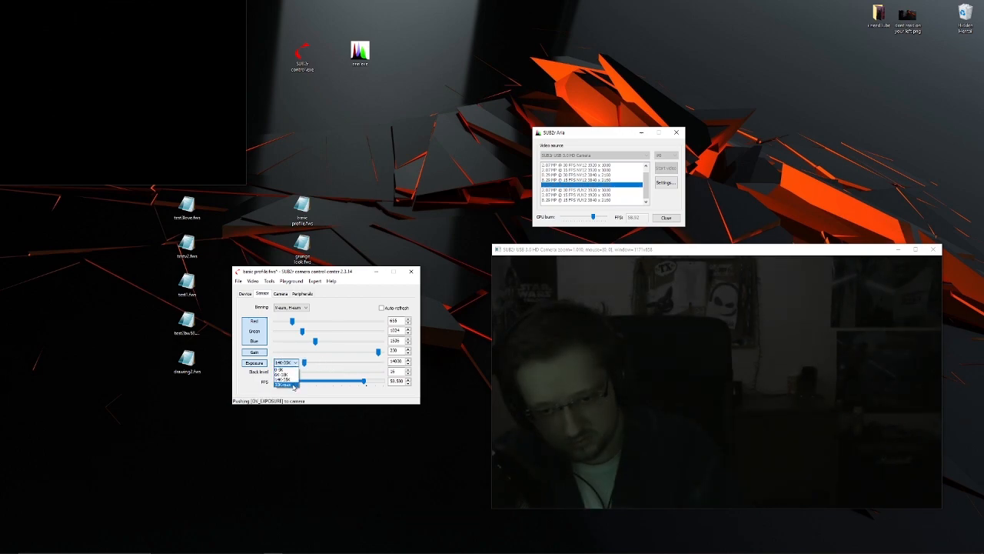
pyautogui.click(291, 384)
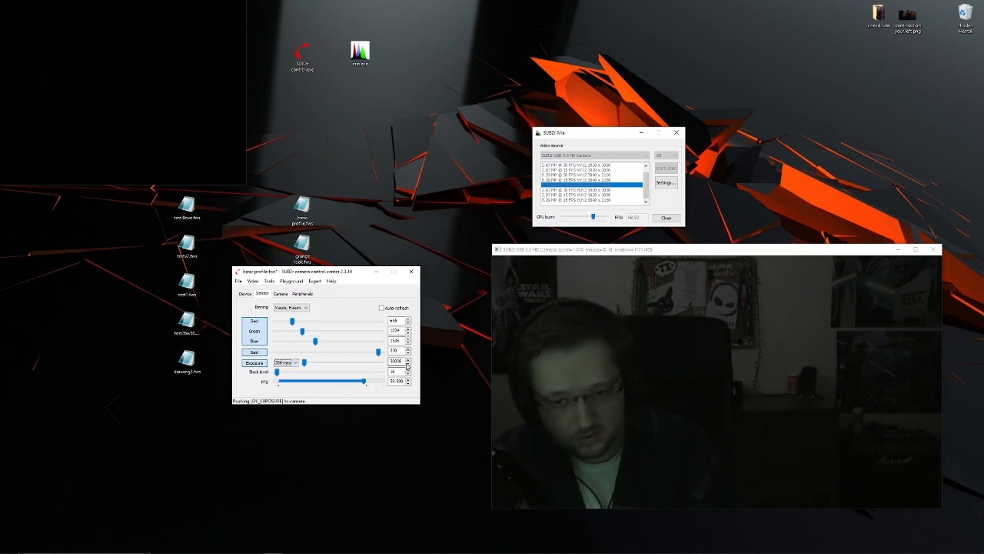
pyautogui.moveTo(305, 363); pyautogui.dragTo(381, 352)
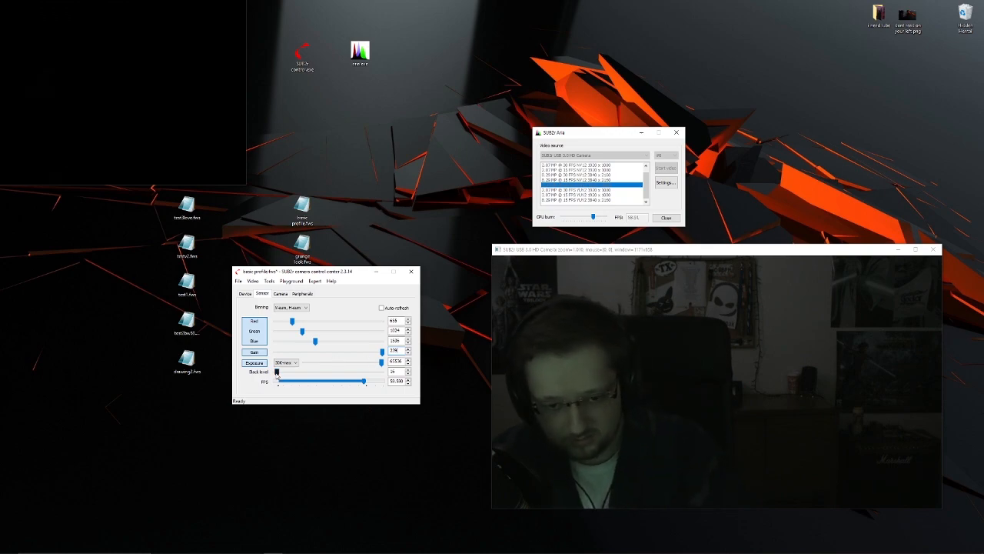
# - Try a sensor black level of 0, return it to 16, and set the frame rate to 60 FPS
pyautogui.moveTo(277, 371); pyautogui.dragTo(273, 374)
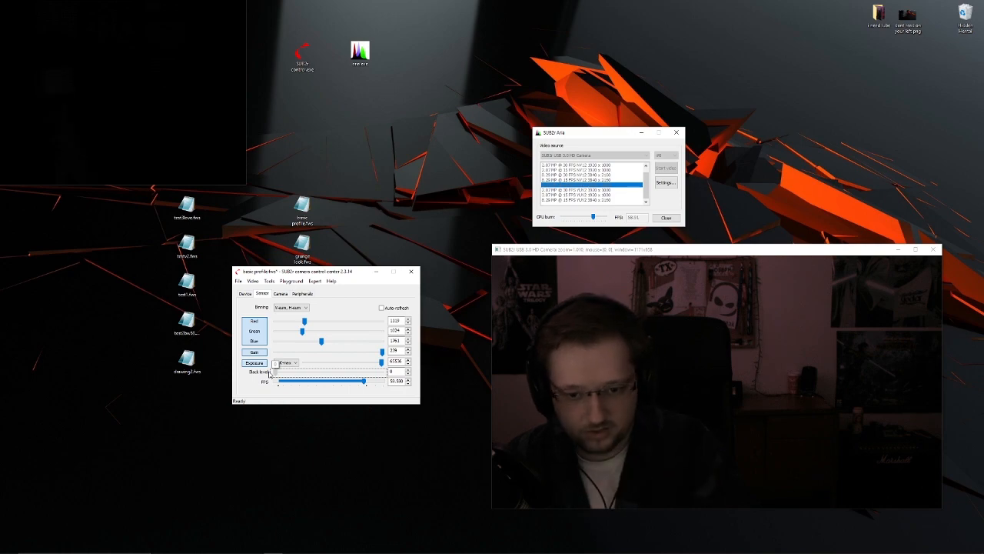
pyautogui.moveTo(274, 374)
pyautogui.mouseDown()
pyautogui.moveTo(291, 373)
pyautogui.moveTo(271, 374)
pyautogui.mouseUp()
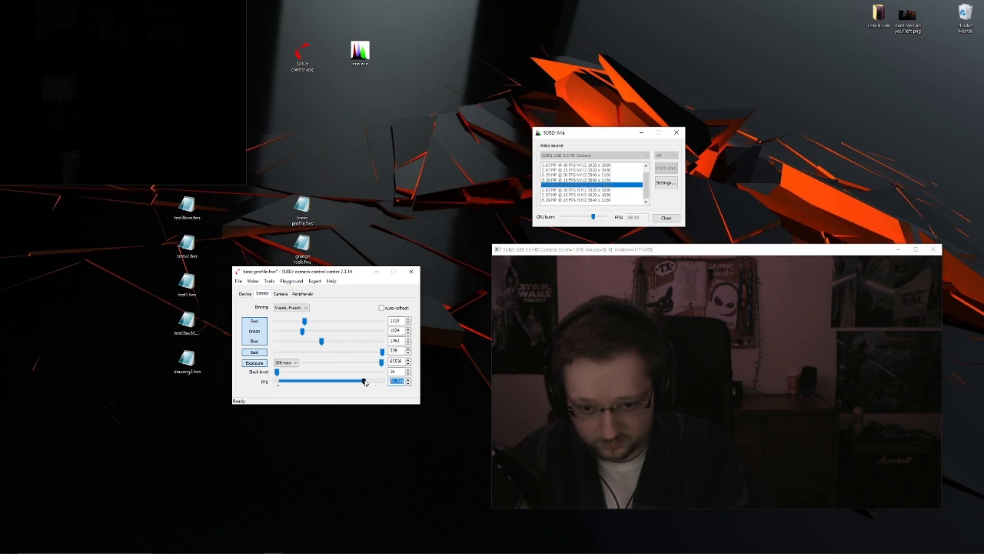
pyautogui.moveTo(364, 382); pyautogui.dragTo(367, 382)
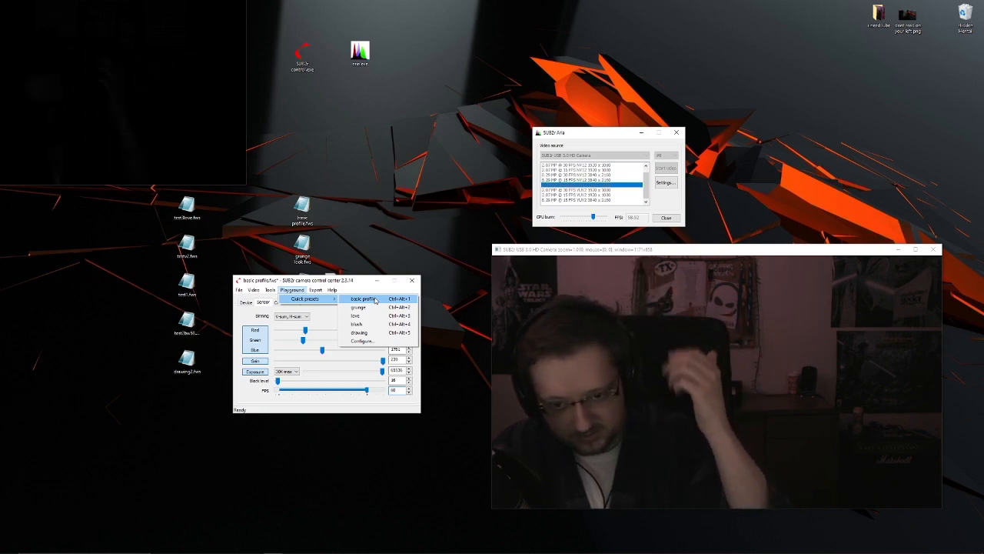
# - Load the basic profile quick preset and compare the picture at about 30 FPS and at 60 FPS
pyautogui.click(375, 299)
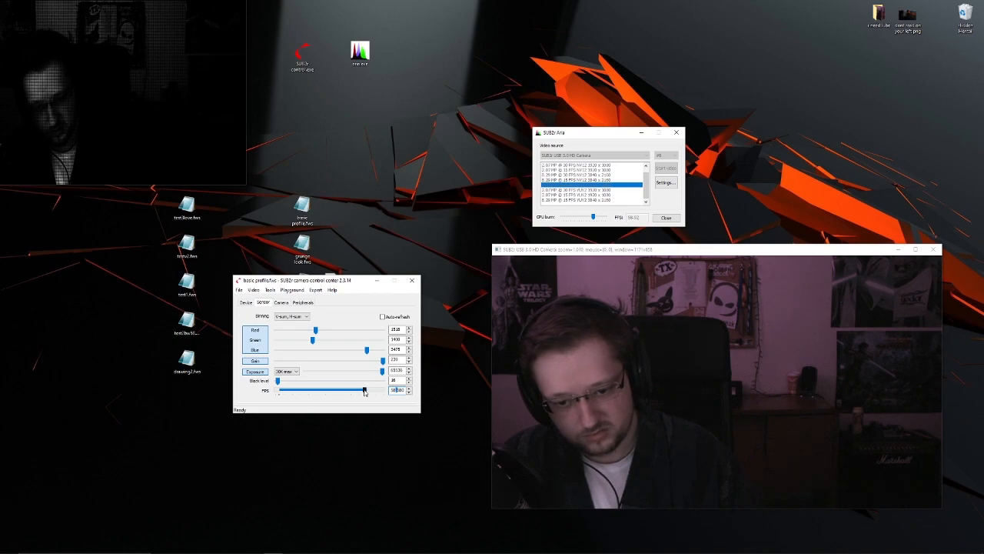
pyautogui.moveTo(365, 393); pyautogui.dragTo(318, 389)
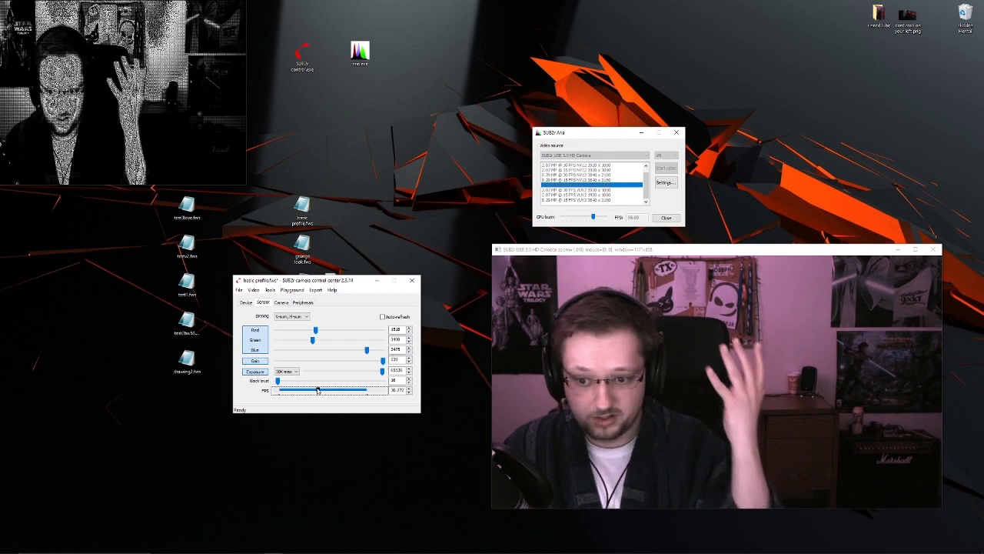
pyautogui.doubleClick(398, 390)
pyautogui.write('60')
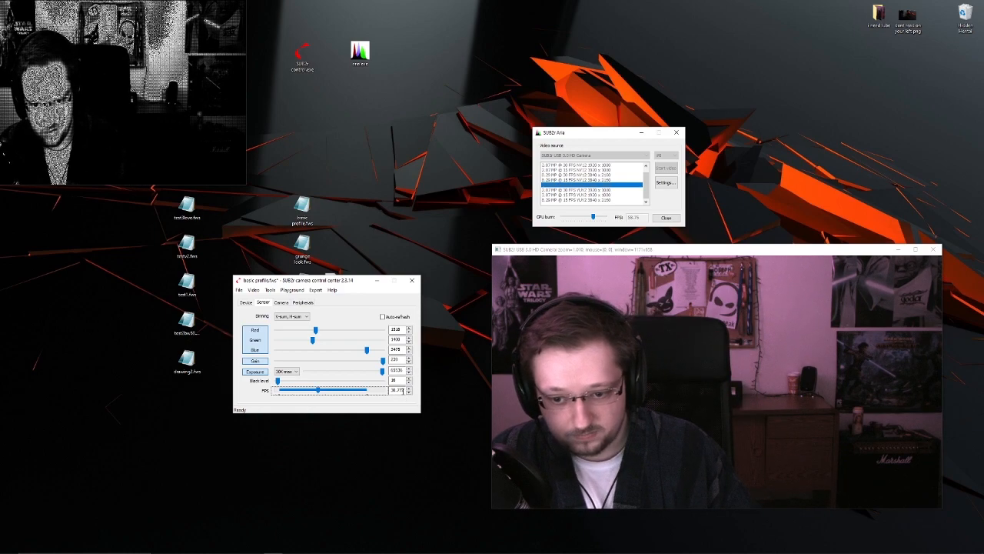
pyautogui.press('Return')
# - Vary the front LED's red, green and blue levels, ending at about 25 red, 0 green and 32 blue
pyautogui.click(282, 303)
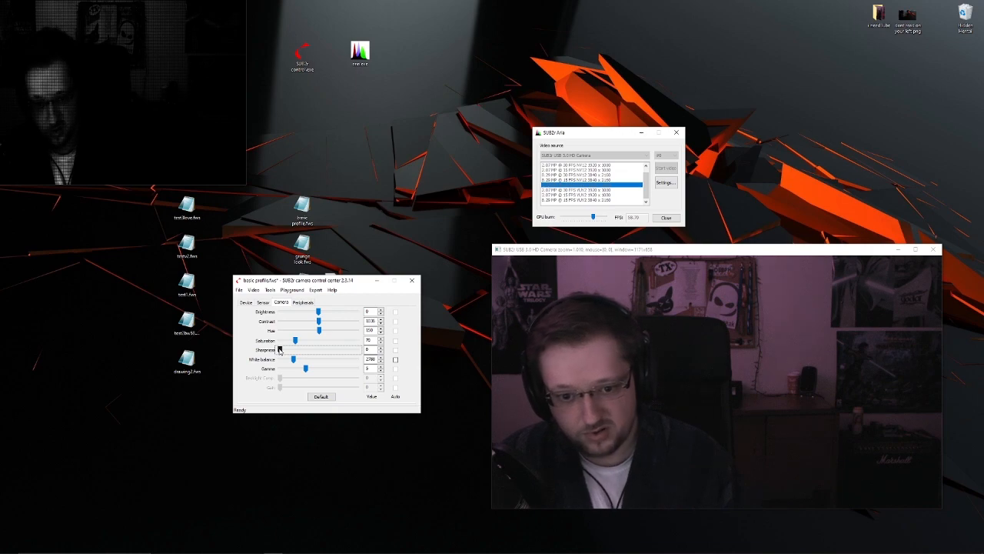
pyautogui.click(303, 302)
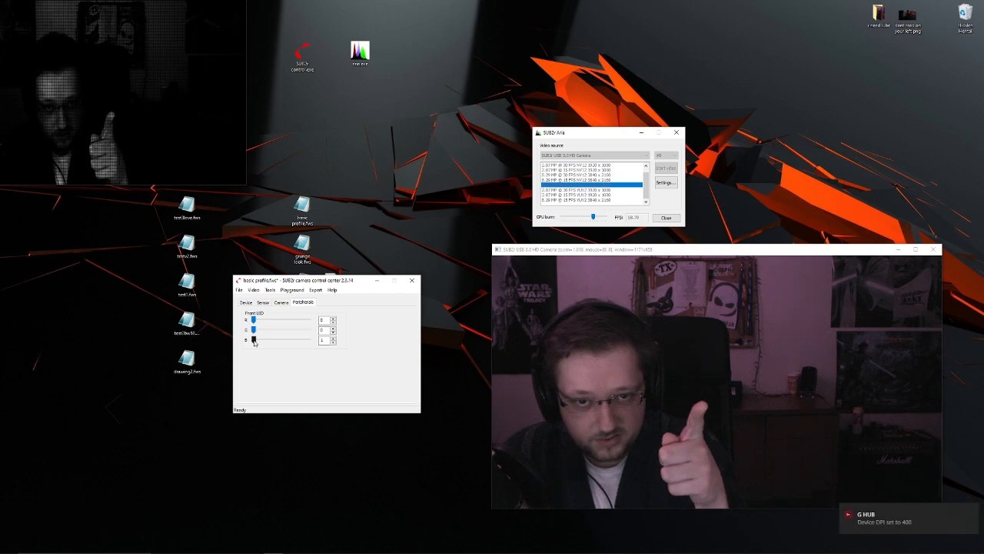
pyautogui.click(254, 341)
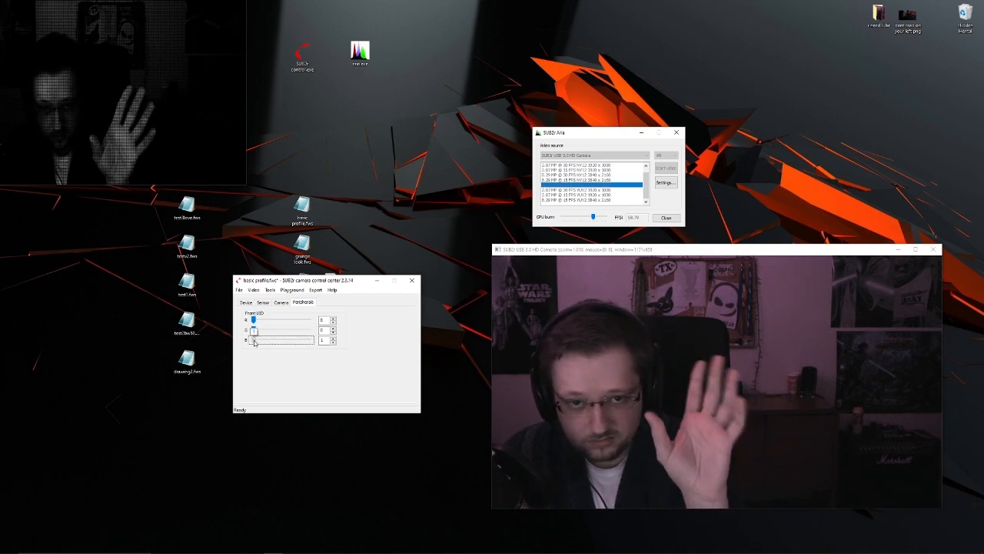
pyautogui.moveTo(254, 341); pyautogui.dragTo(263, 342)
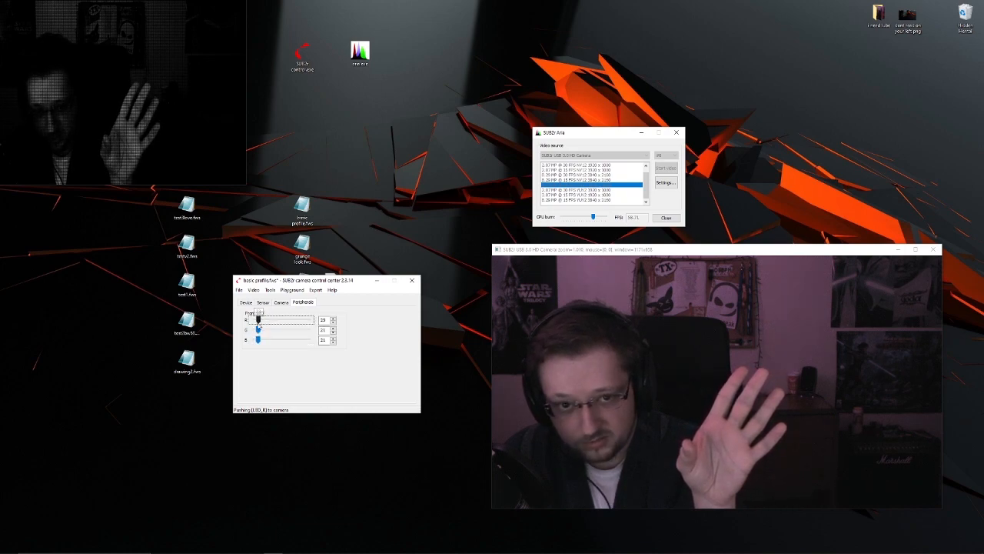
pyautogui.moveTo(258, 340); pyautogui.dragTo(253, 340)
pyautogui.moveTo(271, 321); pyautogui.dragTo(273, 322)
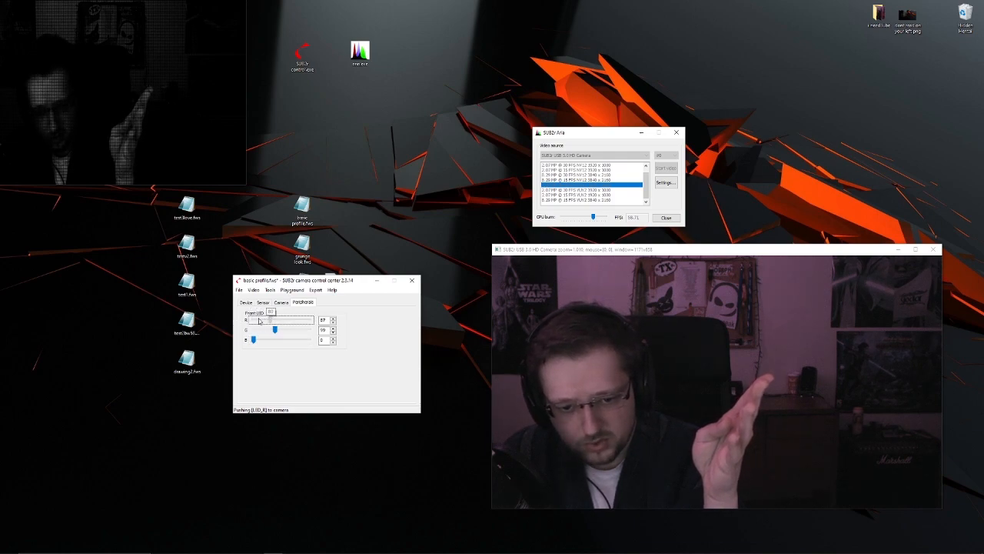
pyautogui.moveTo(275, 333); pyautogui.dragTo(253, 331)
pyautogui.moveTo(254, 340); pyautogui.dragTo(260, 341)
pyautogui.moveTo(254, 320); pyautogui.dragTo(259, 322)
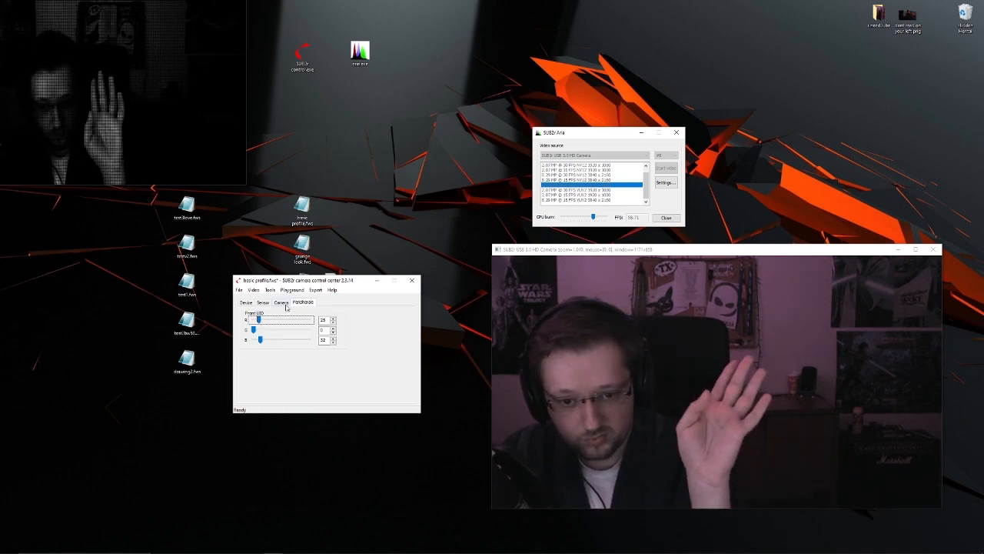
# - Examine the quick preset setup with its assigned files and descriptions, closing it without changes
pyautogui.click(252, 289)
pyautogui.click(253, 290)
pyautogui.click(292, 289)
pyautogui.moveTo(301, 299)
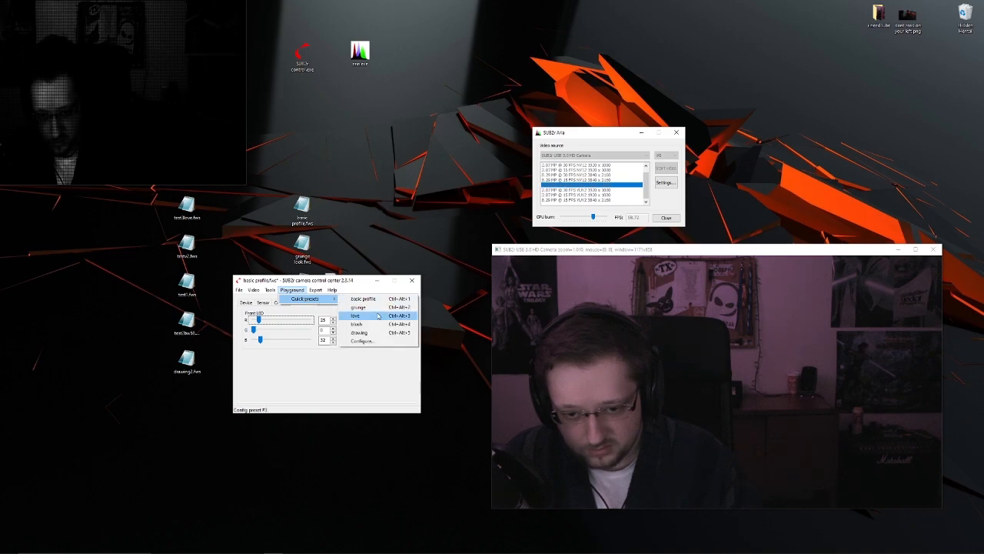
pyautogui.click(361, 343)
pyautogui.moveTo(274, 287); pyautogui.dragTo(264, 316)
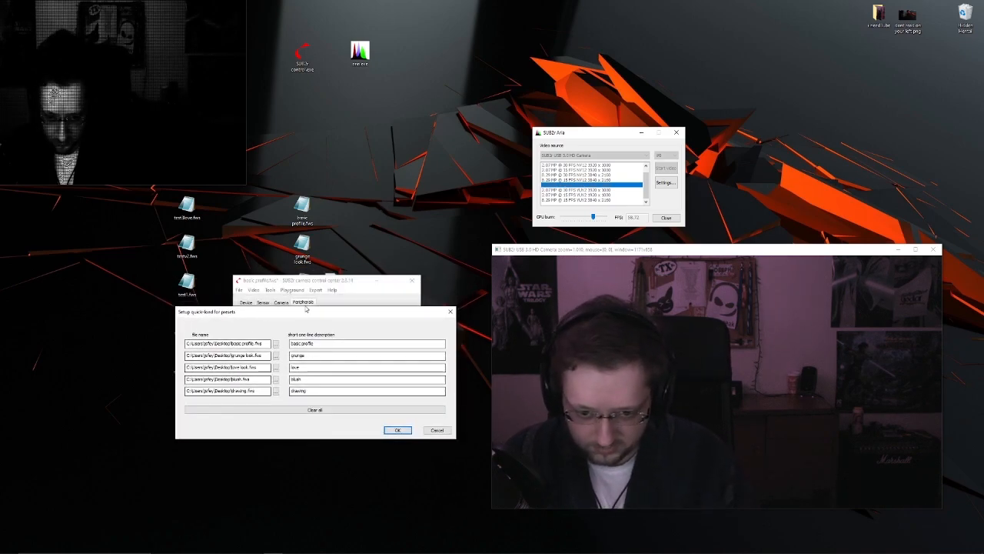
pyautogui.moveTo(323, 343); pyautogui.dragTo(287, 343)
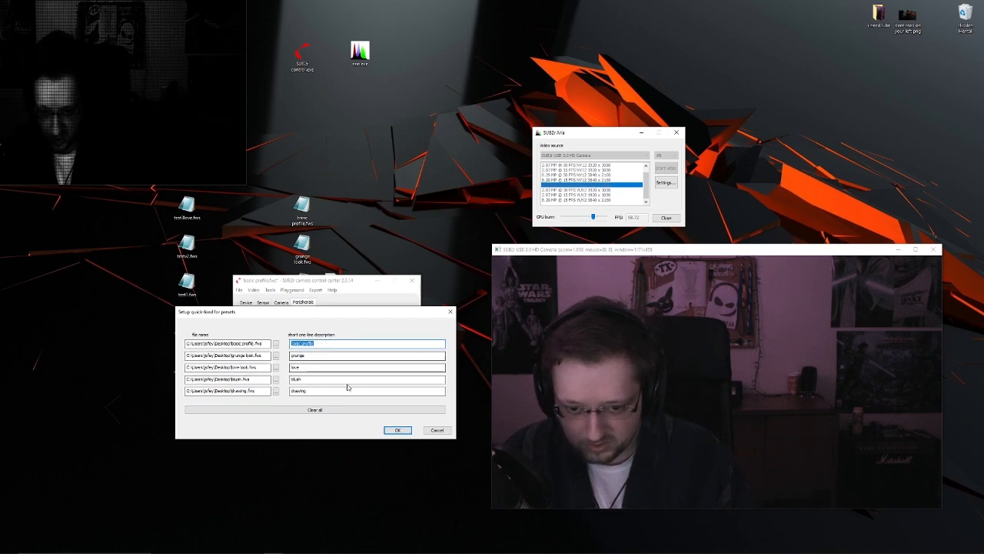
pyautogui.click(435, 430)
# - Reload the basic profile quick preset and review its camera and sensor settings
pyautogui.click(292, 289)
pyautogui.moveTo(308, 298)
pyautogui.click(382, 299)
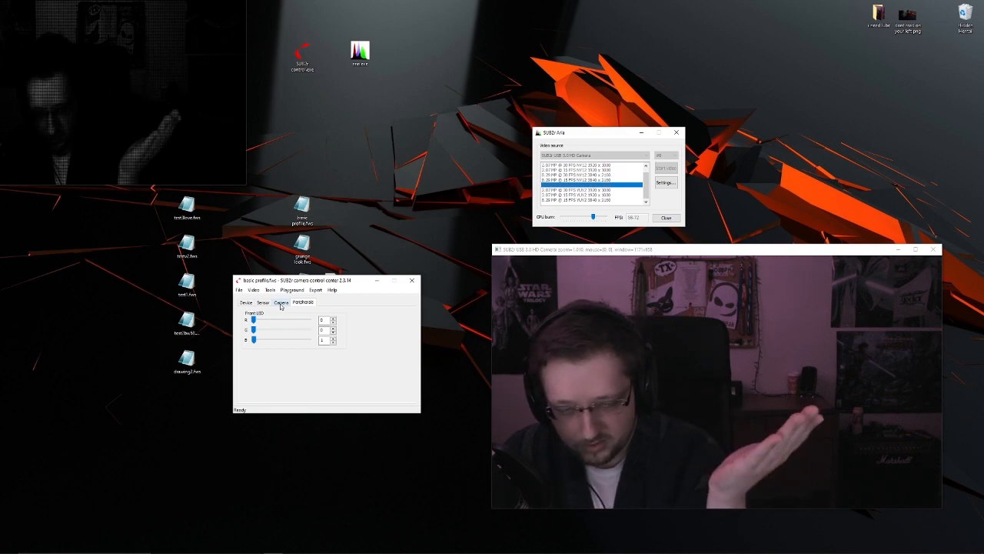
pyautogui.click(282, 303)
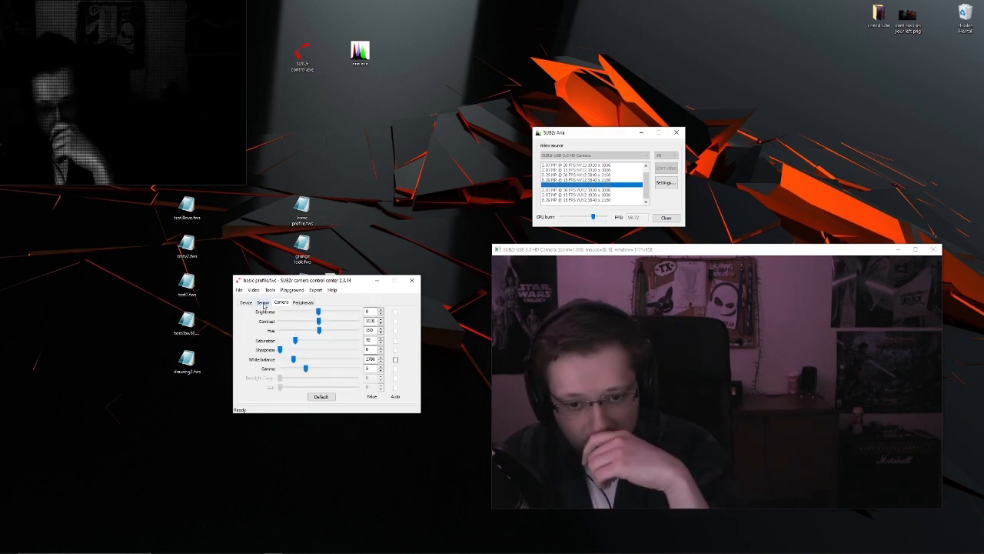
pyautogui.click(264, 303)
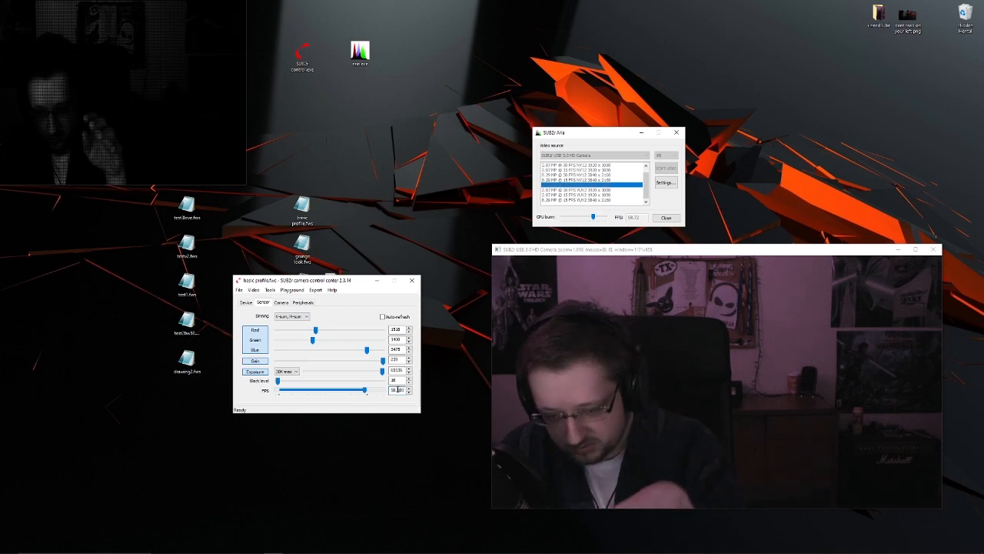
# - Load the love quick preset and check its front LED values
pyautogui.click(292, 289)
pyautogui.moveTo(308, 299)
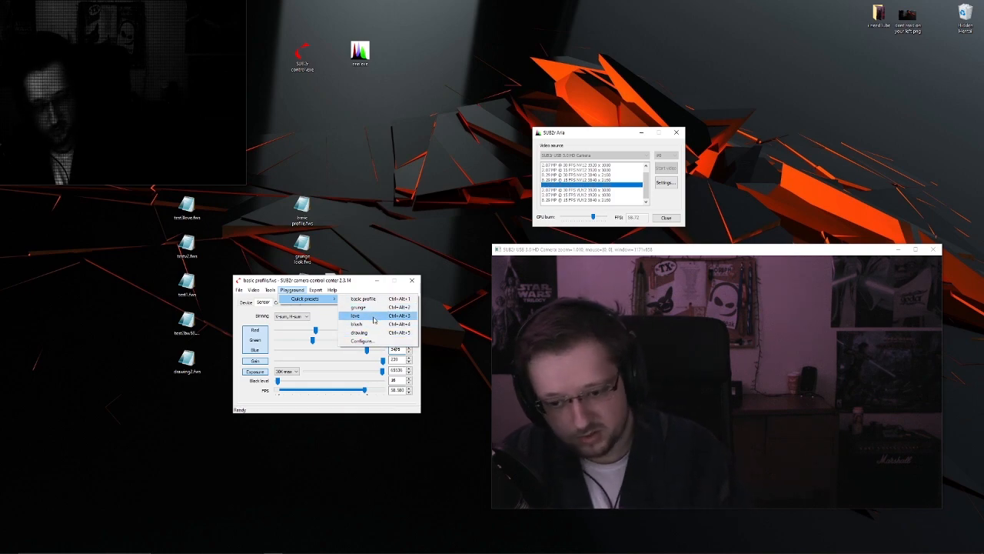
pyautogui.click(374, 319)
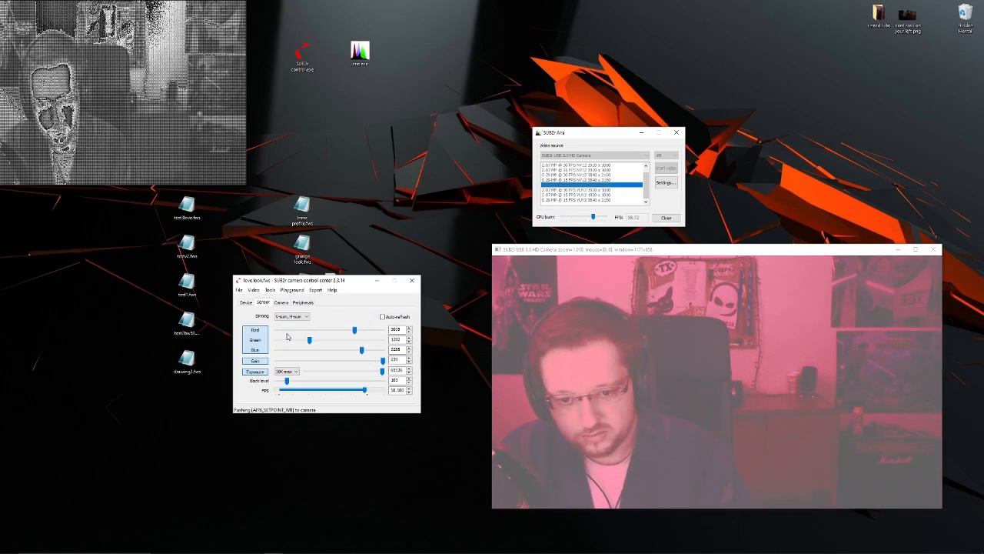
pyautogui.click(303, 303)
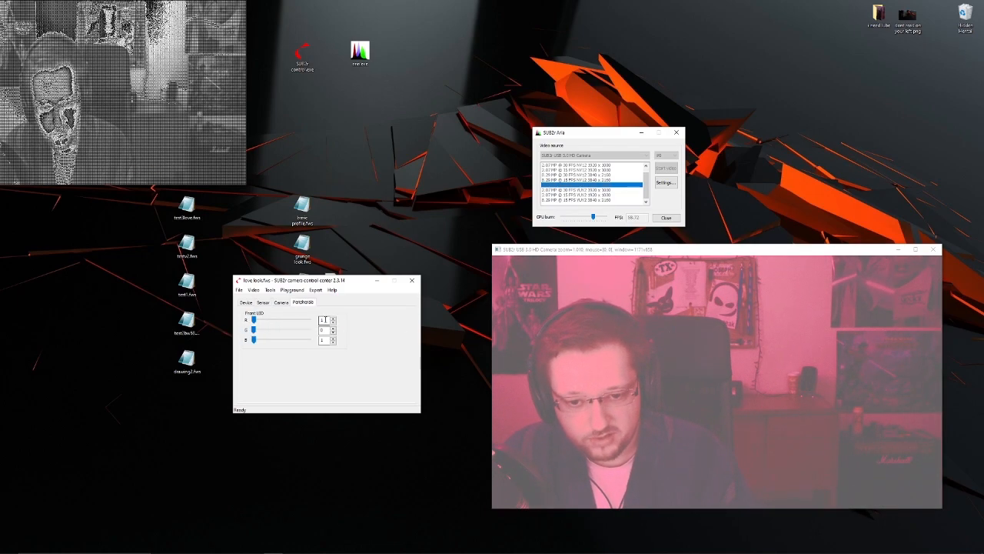
pyautogui.doubleClick(324, 339)
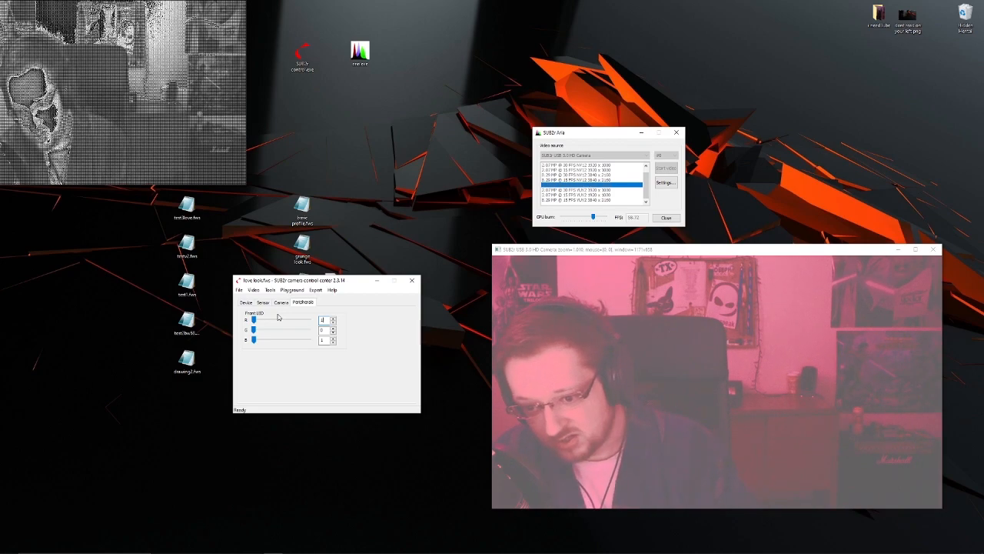
pyautogui.click(292, 290)
pyautogui.moveTo(307, 298)
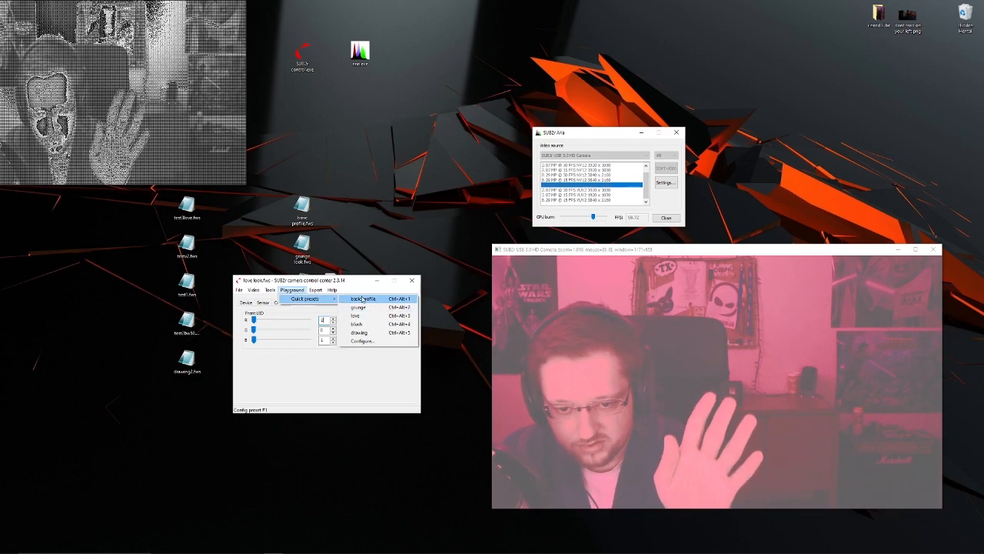
pyautogui.click(358, 379)
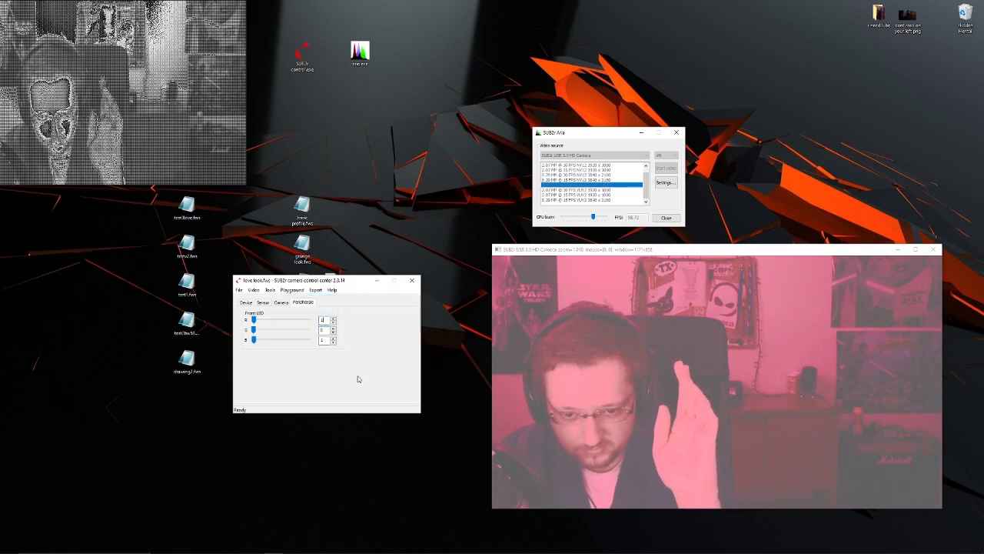
# - Open the test1.fws configuration file from the desktop in Notepad, look over its parameters, and close it
pyautogui.moveTo(316, 284); pyautogui.dragTo(334, 284)
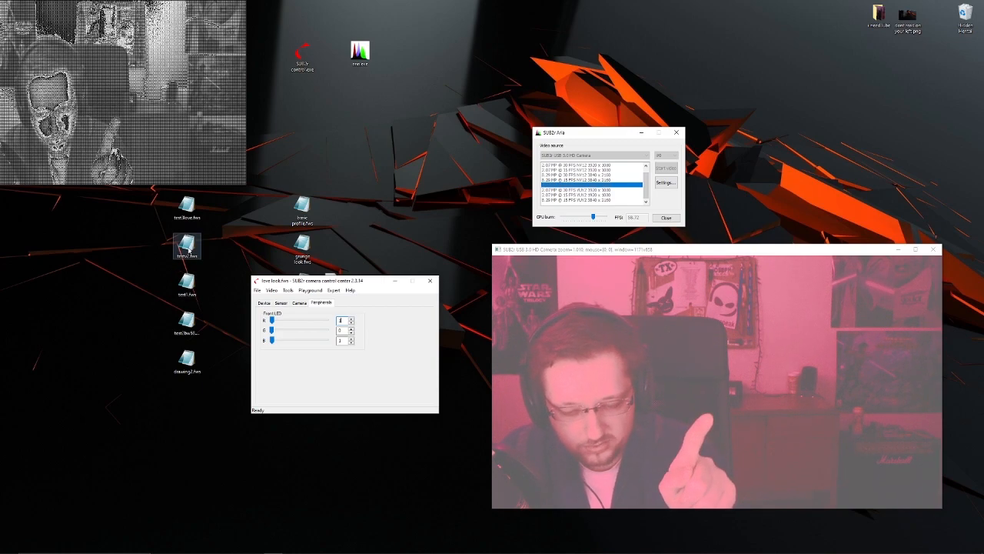
pyautogui.click(192, 280)
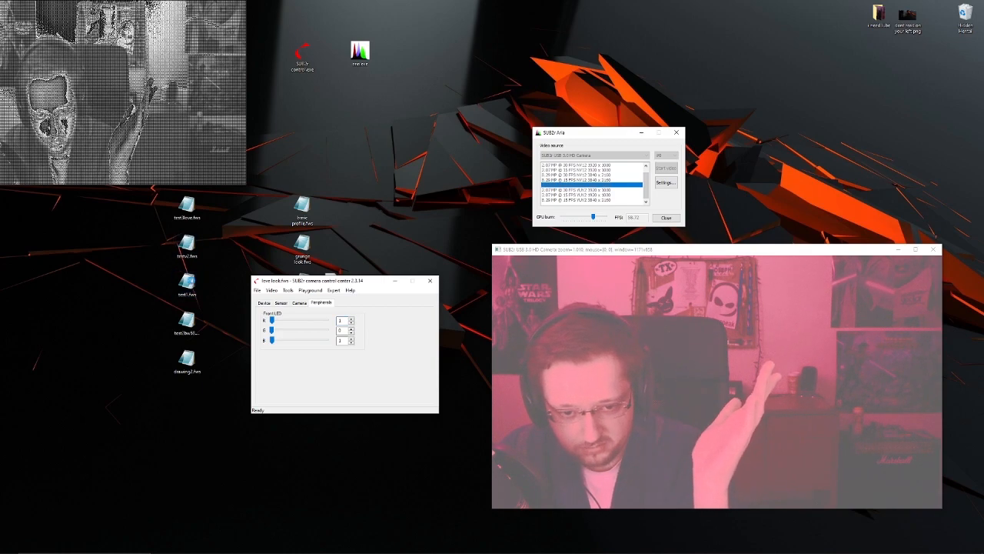
pyautogui.doubleClick(188, 282)
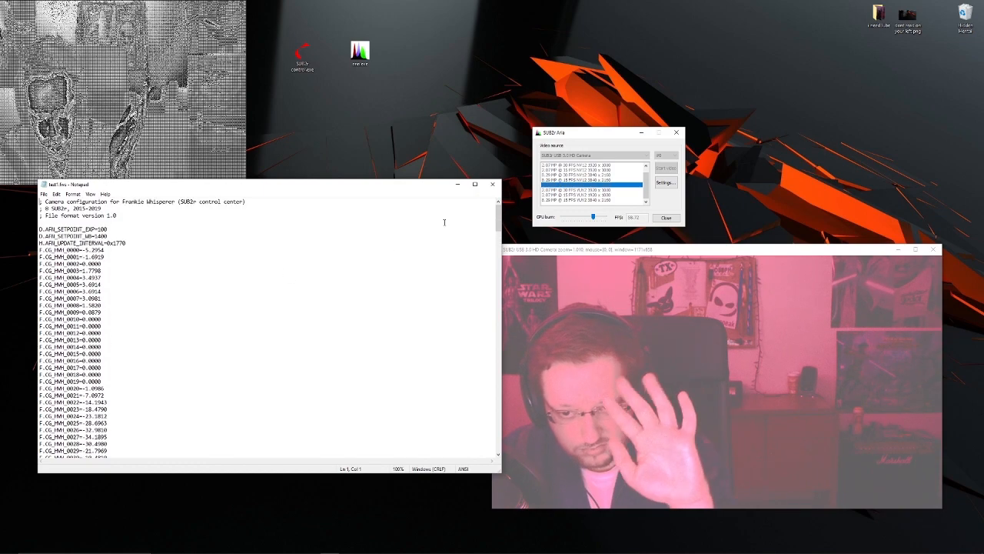
pyautogui.click(492, 184)
pyautogui.click(310, 290)
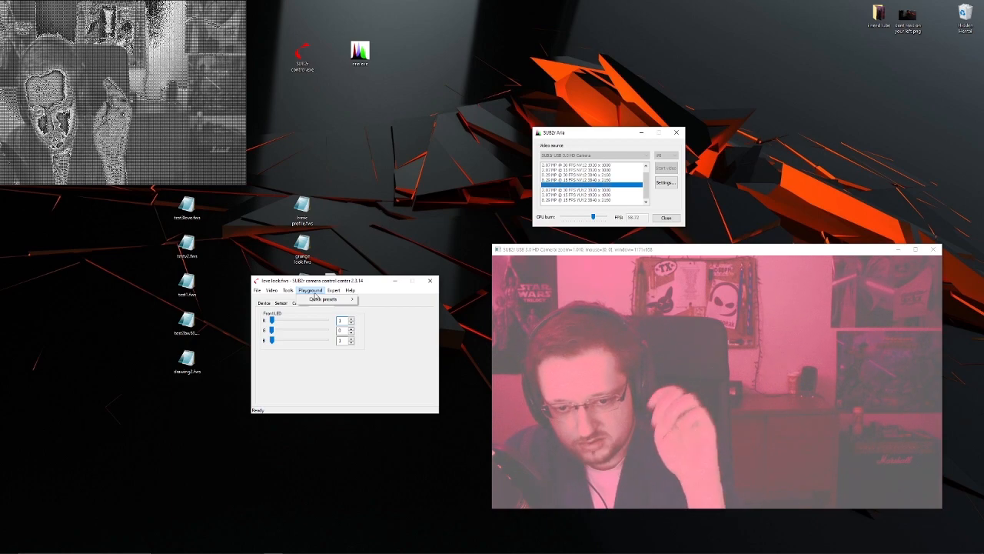
pyautogui.moveTo(303, 284); pyautogui.dragTo(317, 280)
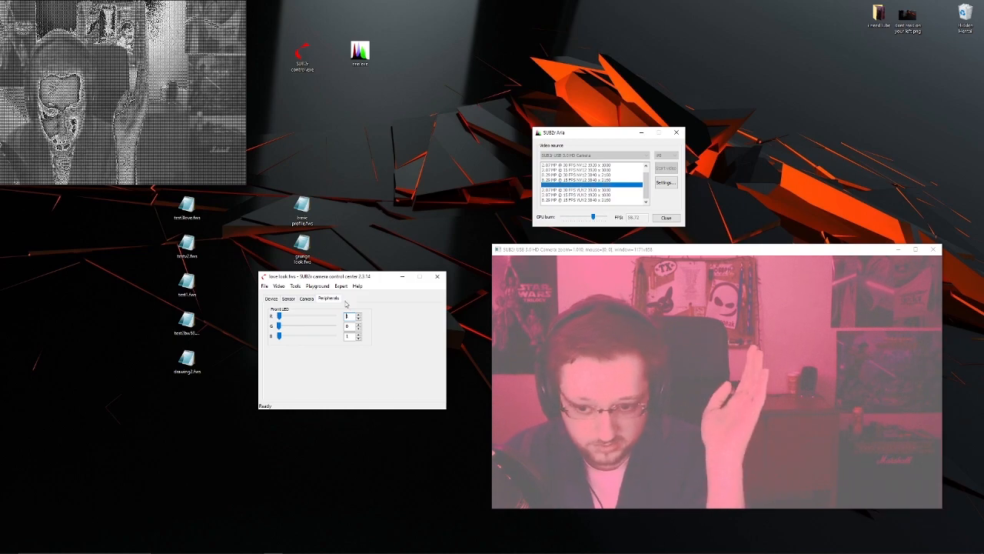
# - View the API commands' log from the expert tools and close it
pyautogui.click(340, 285)
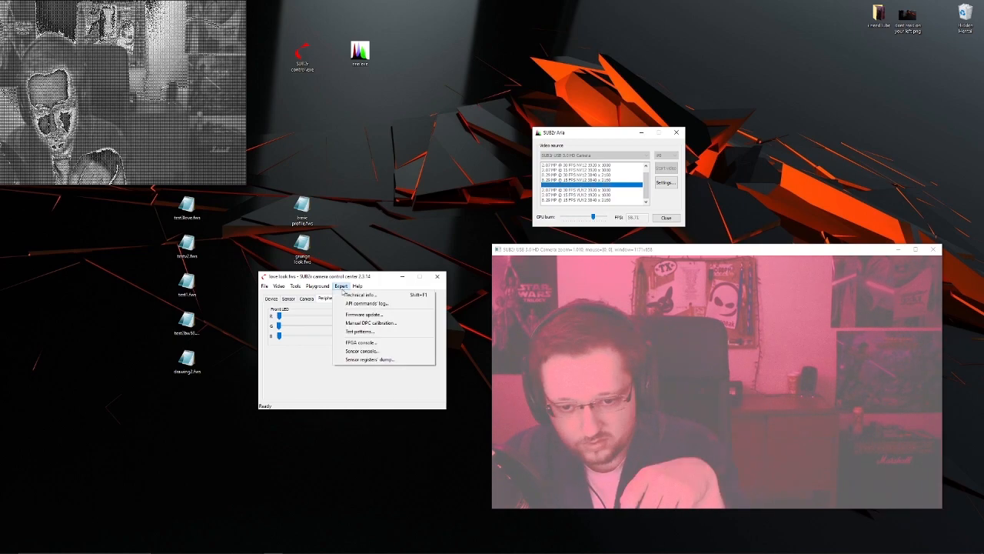
pyautogui.click(392, 304)
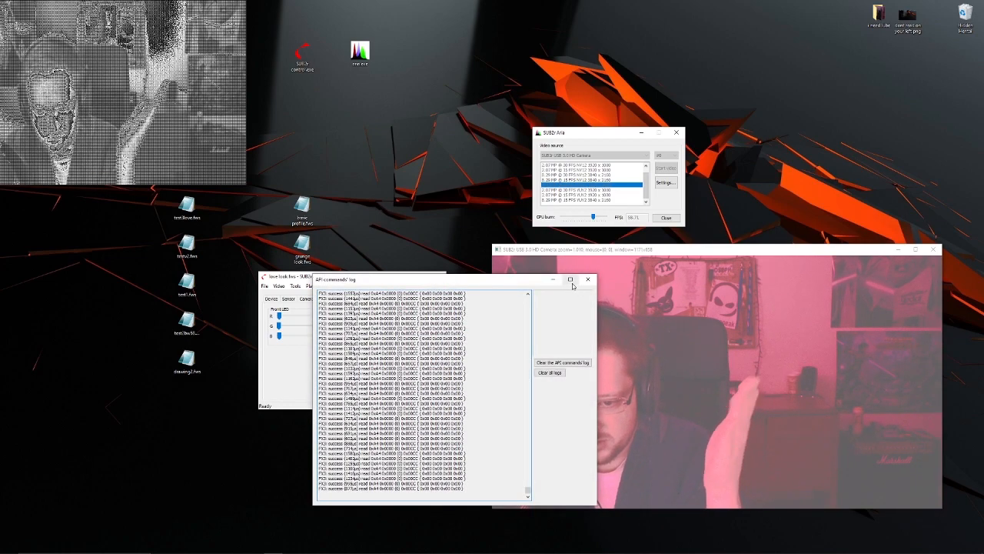
pyautogui.click(590, 281)
# - Look over the expert tools and the automated DPC calibration dialog, closing it without starting a calibration
pyautogui.click(341, 285)
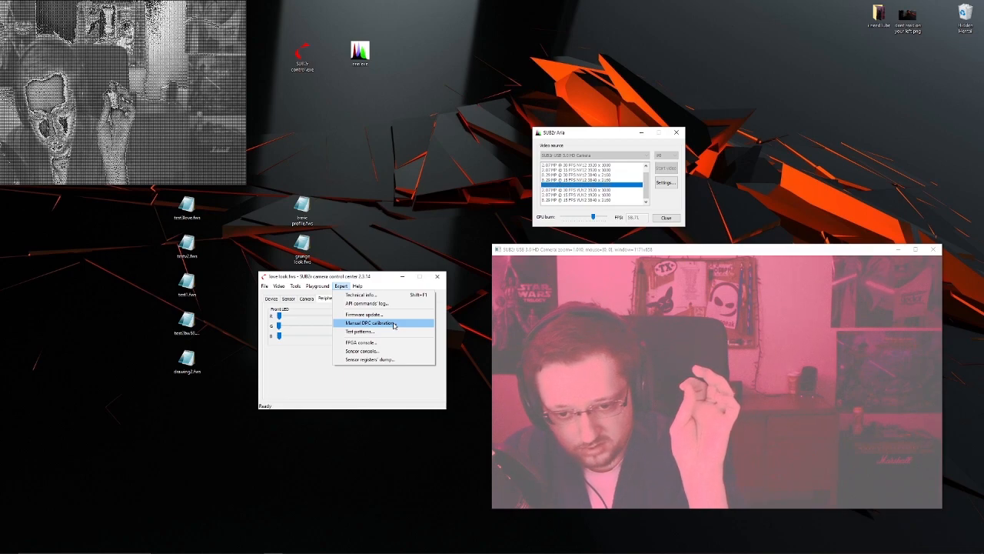
pyautogui.moveTo(291, 286)
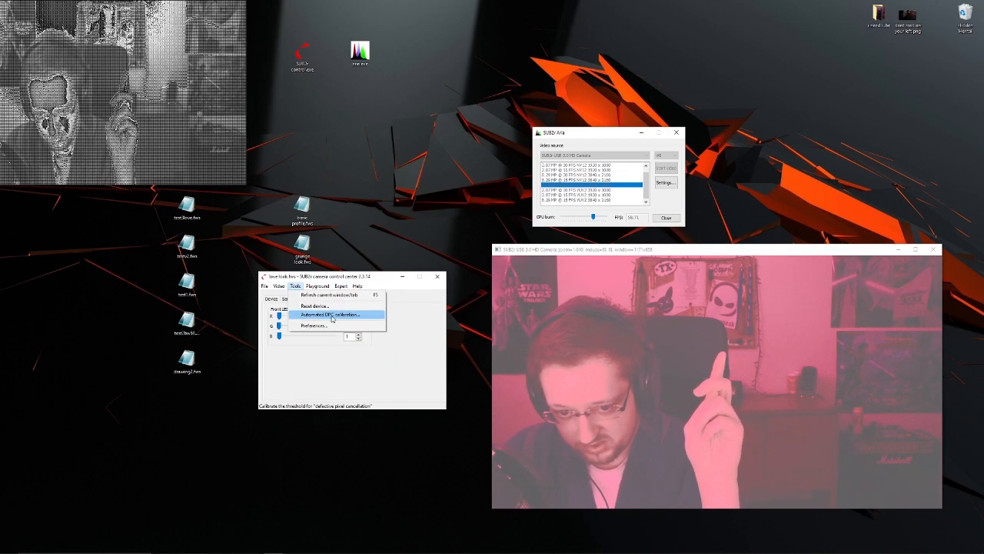
pyautogui.click(339, 315)
pyautogui.moveTo(347, 312); pyautogui.dragTo(346, 396)
pyautogui.moveTo(787, 255)
pyautogui.mouseDown()
pyautogui.moveTo(746, 244)
pyautogui.moveTo(790, 261)
pyautogui.mouseUp()
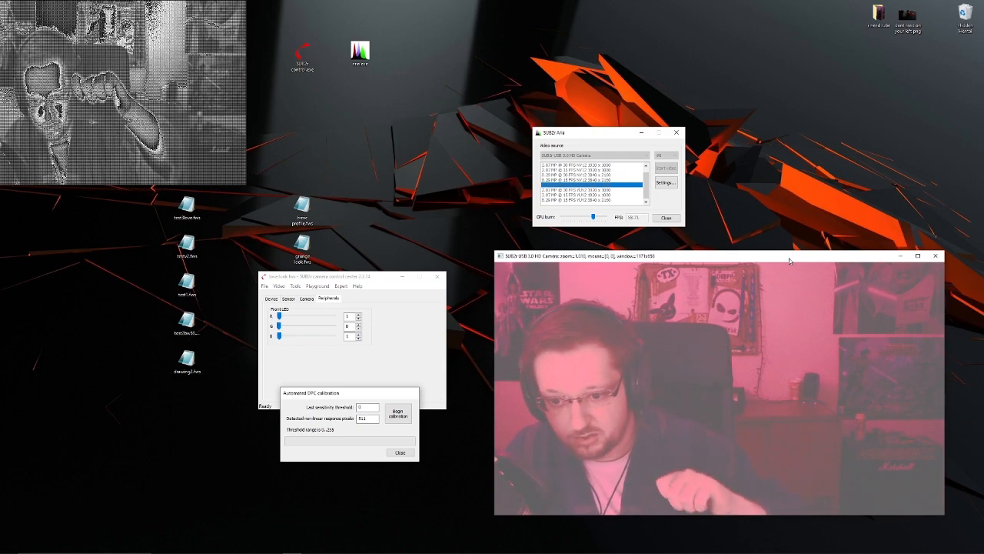
pyautogui.click(400, 452)
# - Lower the front LED values to 0, then raise the red channel slightly
pyautogui.moveTo(279, 318); pyautogui.dragTo(235, 333)
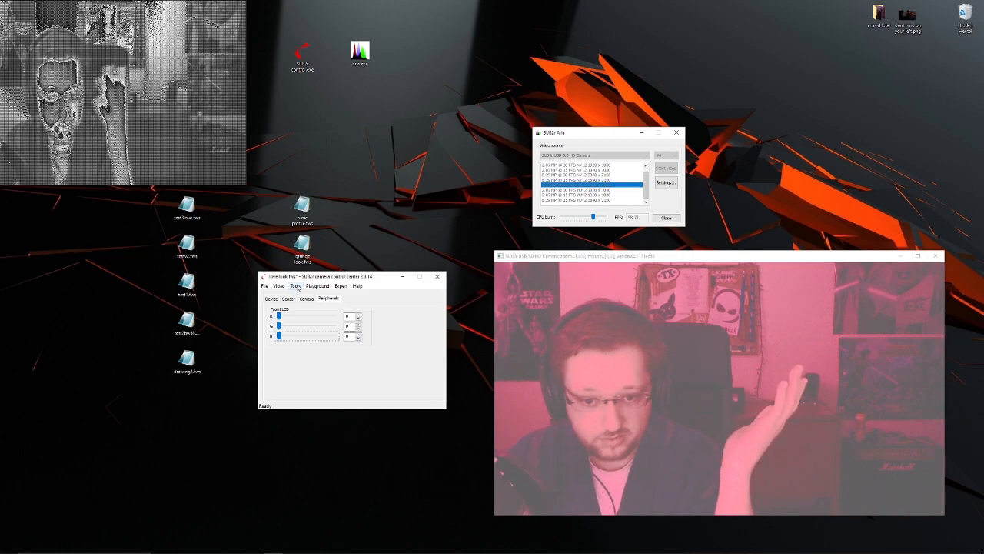
pyautogui.moveTo(279, 316); pyautogui.dragTo(282, 317)
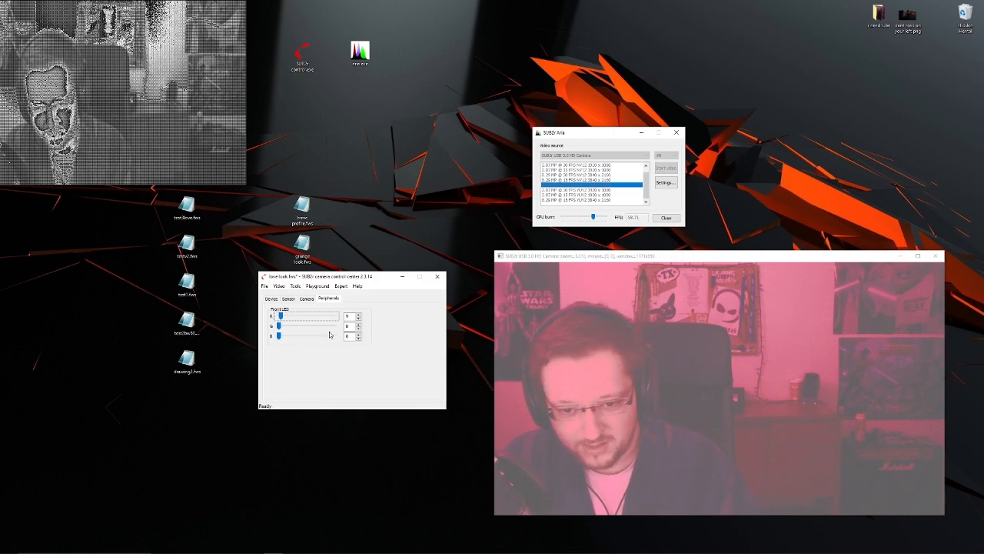
# - In the preferences, switch expert mode off and on again, and accept the settings
pyautogui.click(296, 286)
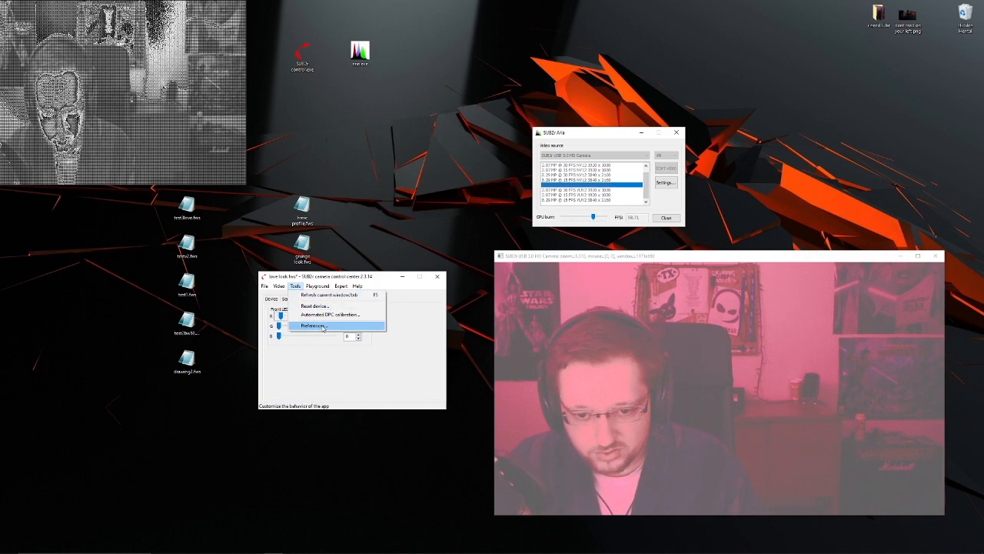
pyautogui.click(323, 327)
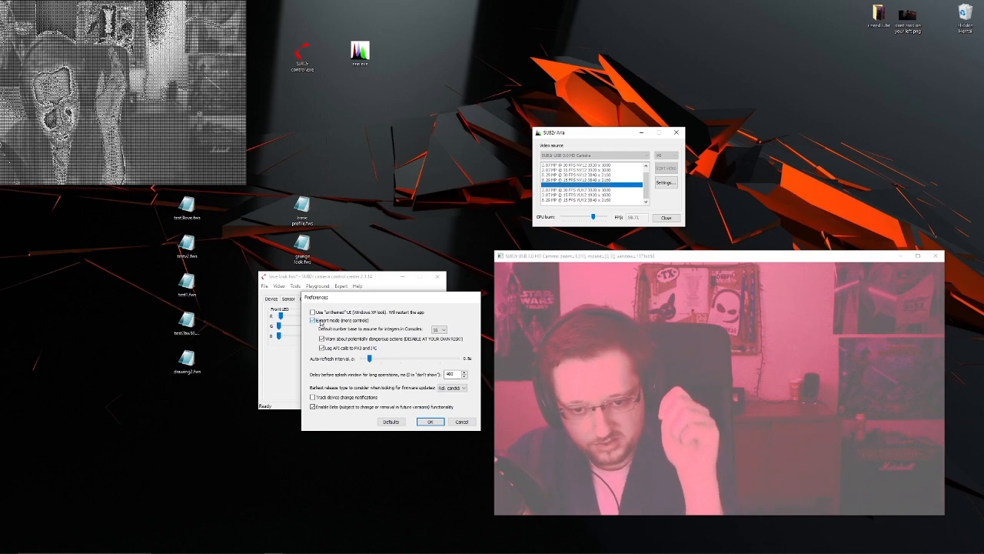
pyautogui.click(313, 320)
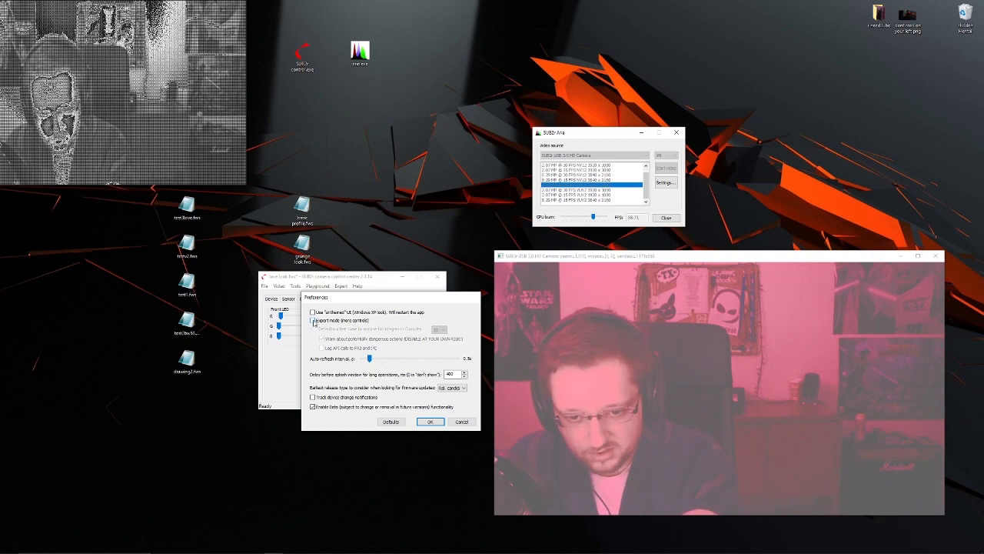
pyautogui.click(313, 320)
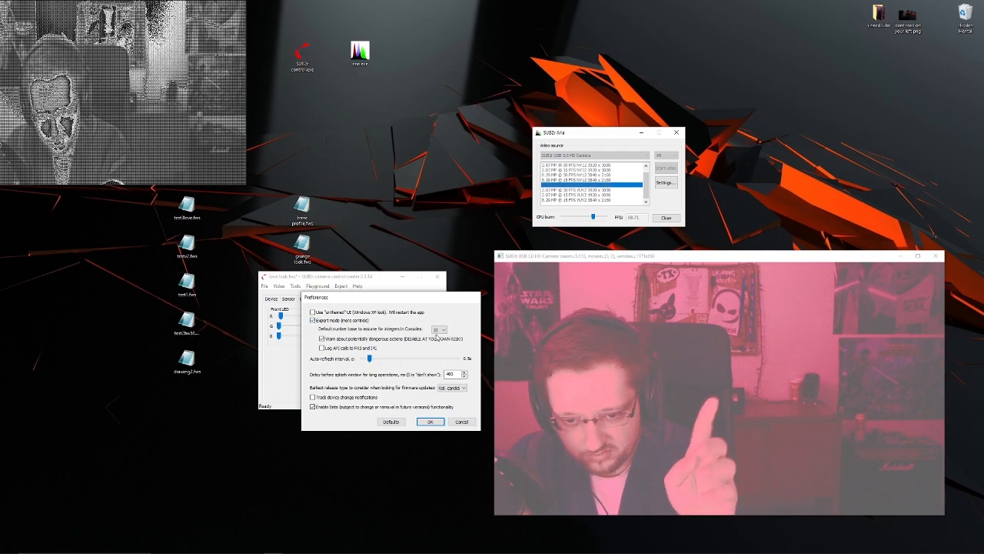
pyautogui.press('Return')
# - Open the color substitution setup, sample the red cup as the chroma key, and enable the enhancer with bright green as the unified color
pyautogui.click(278, 285)
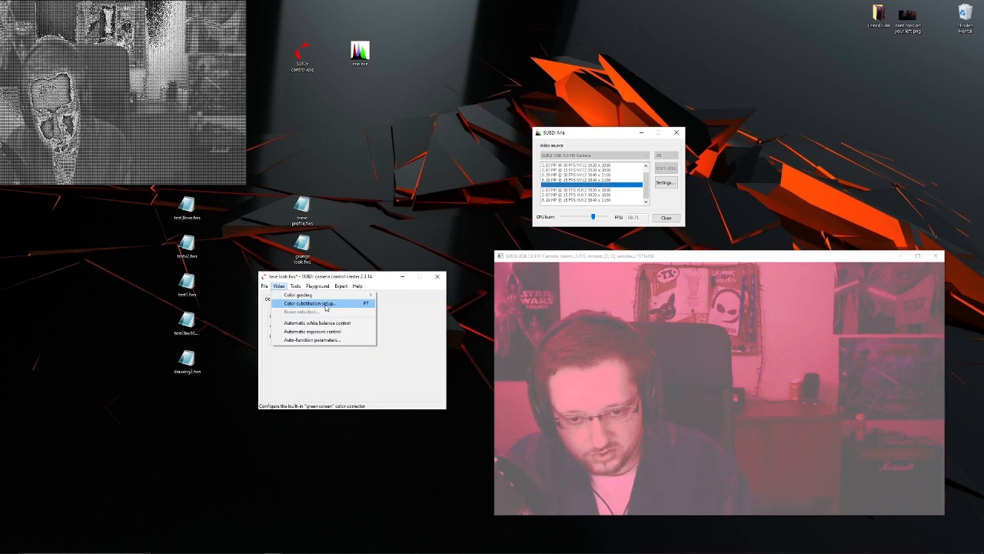
pyautogui.click(326, 304)
pyautogui.moveTo(317, 359); pyautogui.dragTo(275, 351)
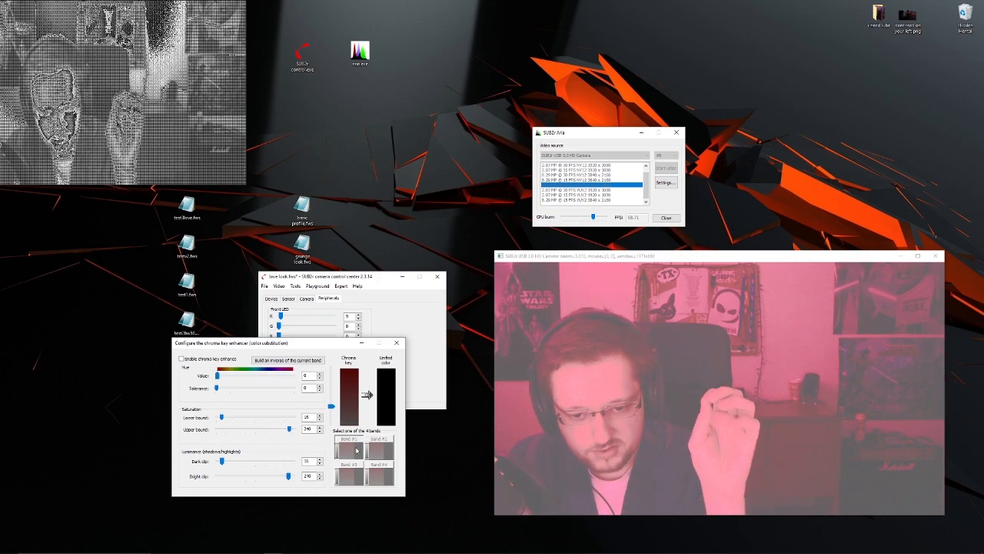
pyautogui.click(358, 447)
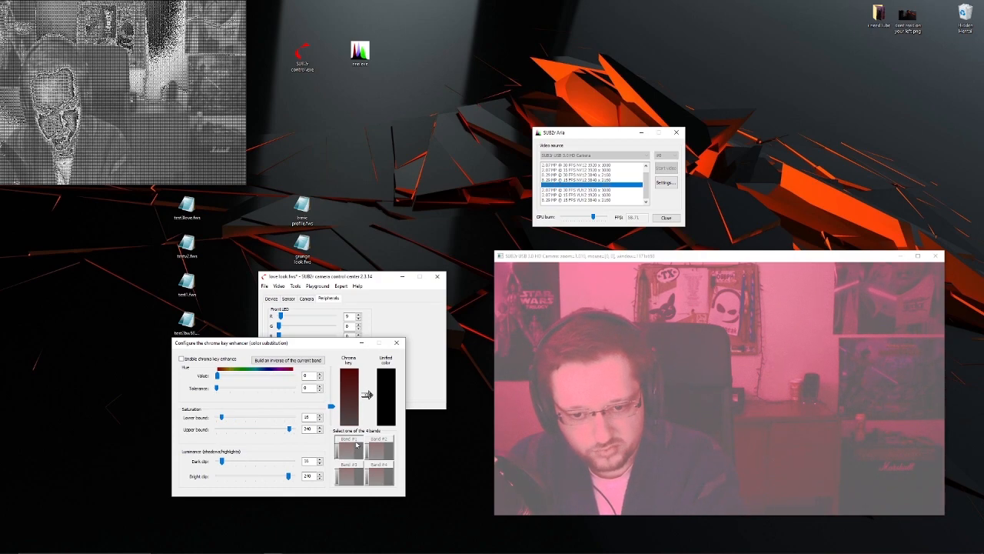
pyautogui.moveTo(276, 348); pyautogui.dragTo(275, 338)
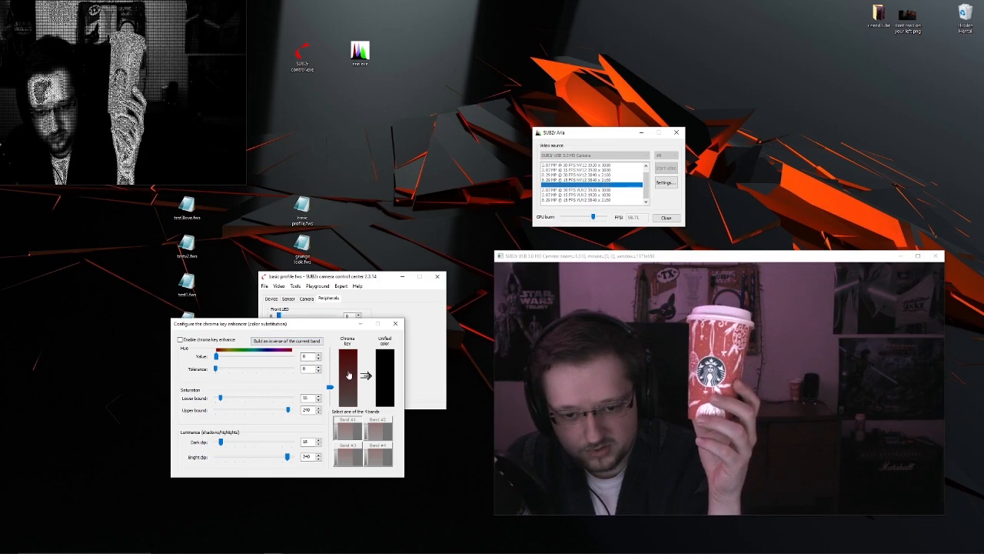
pyautogui.moveTo(346, 369); pyautogui.dragTo(705, 349)
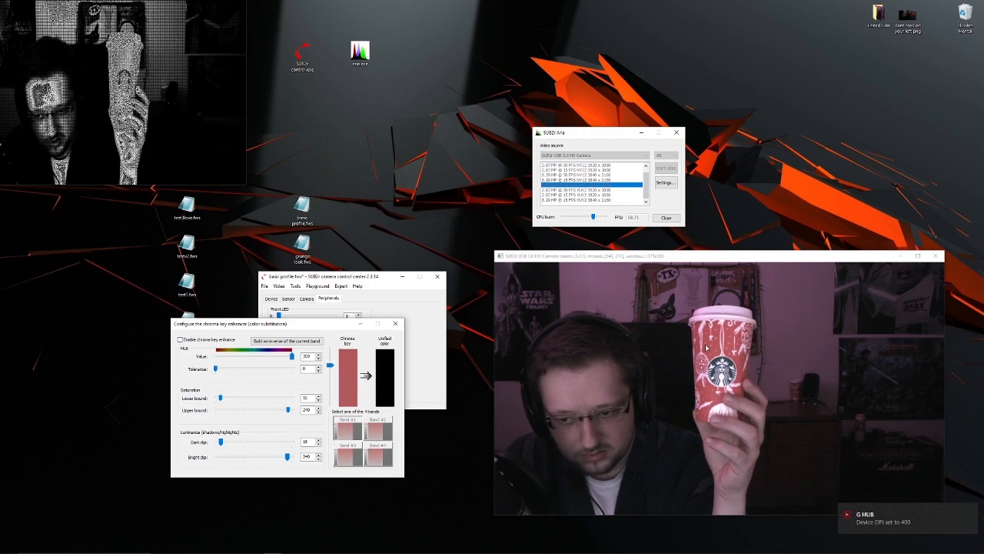
pyautogui.click(179, 339)
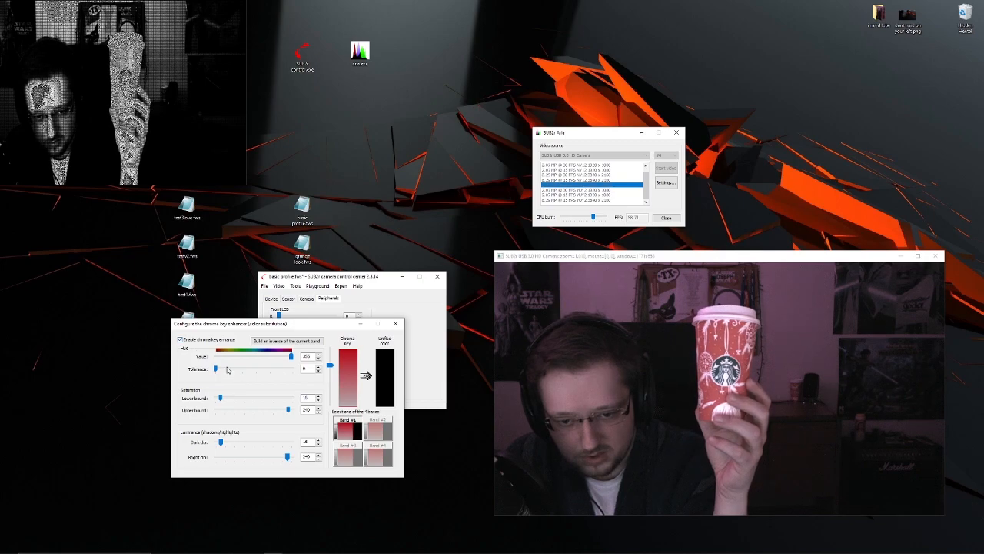
pyautogui.click(383, 376)
pyautogui.click(341, 358)
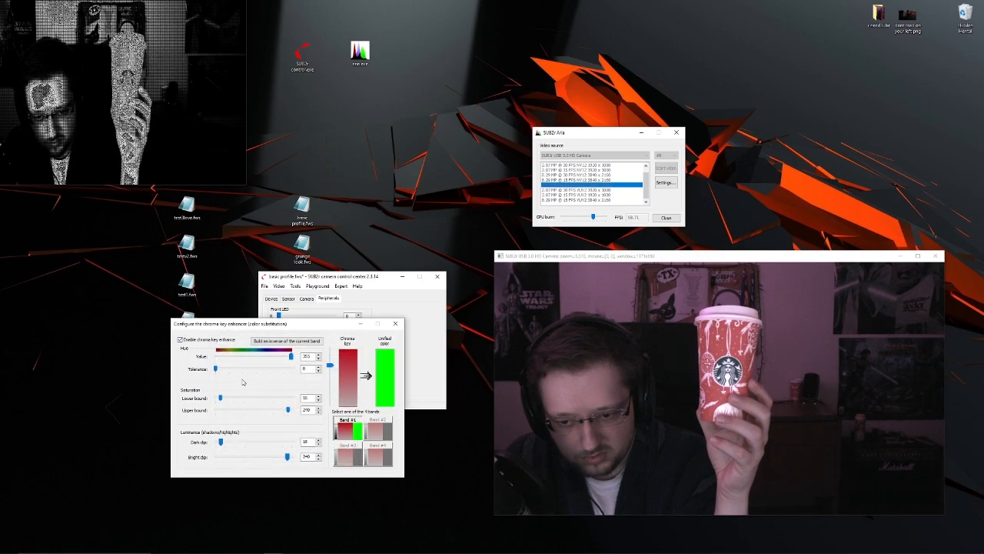
# - Tune the first chroma key band with hue tolerance 13, upper saturation bound 242, a higher lower saturation bound, and a narrower luminance range
pyautogui.moveTo(216, 369); pyautogui.dragTo(219, 371)
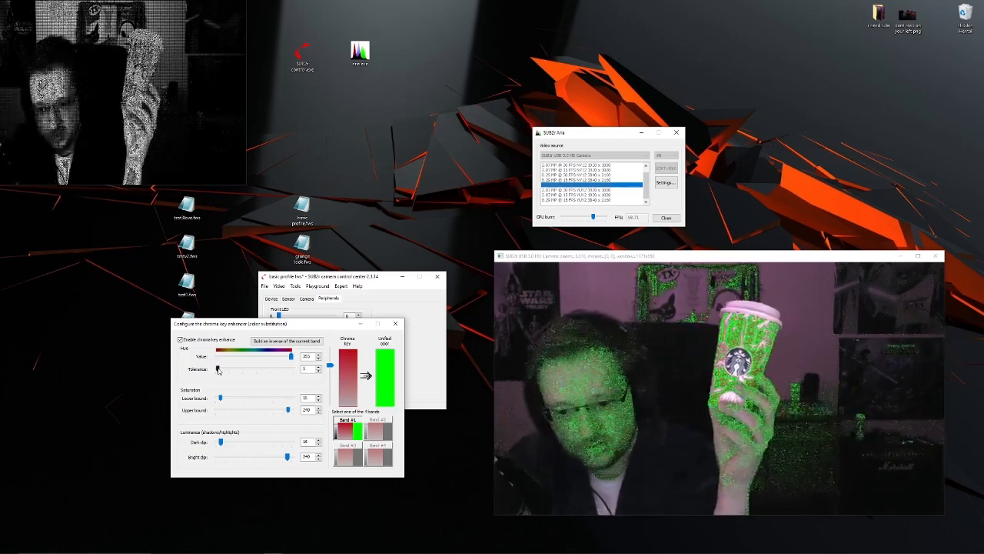
pyautogui.moveTo(218, 370); pyautogui.dragTo(219, 372)
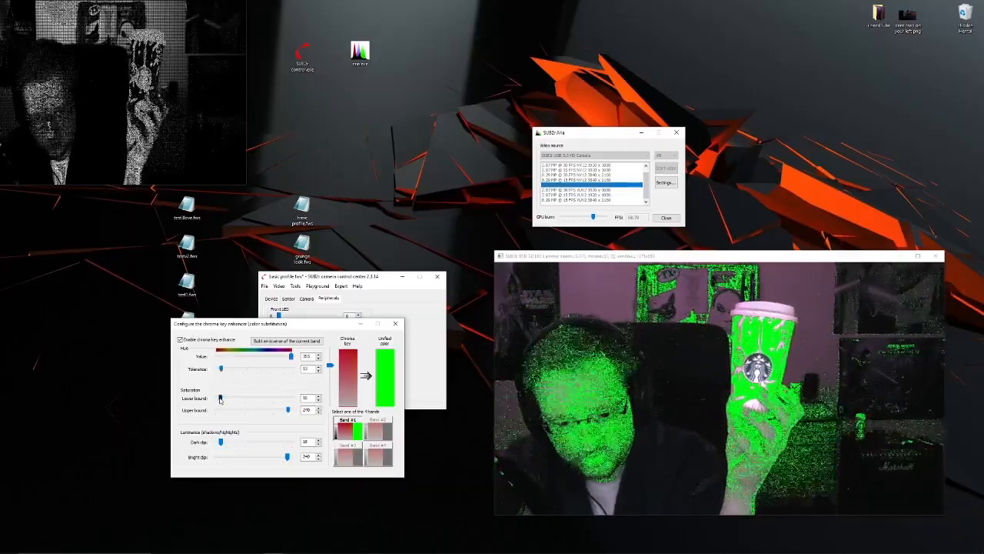
pyautogui.moveTo(220, 400)
pyautogui.mouseDown()
pyautogui.moveTo(250, 398)
pyautogui.moveTo(228, 399)
pyautogui.mouseUp()
pyautogui.moveTo(288, 410); pyautogui.dragTo(288, 410)
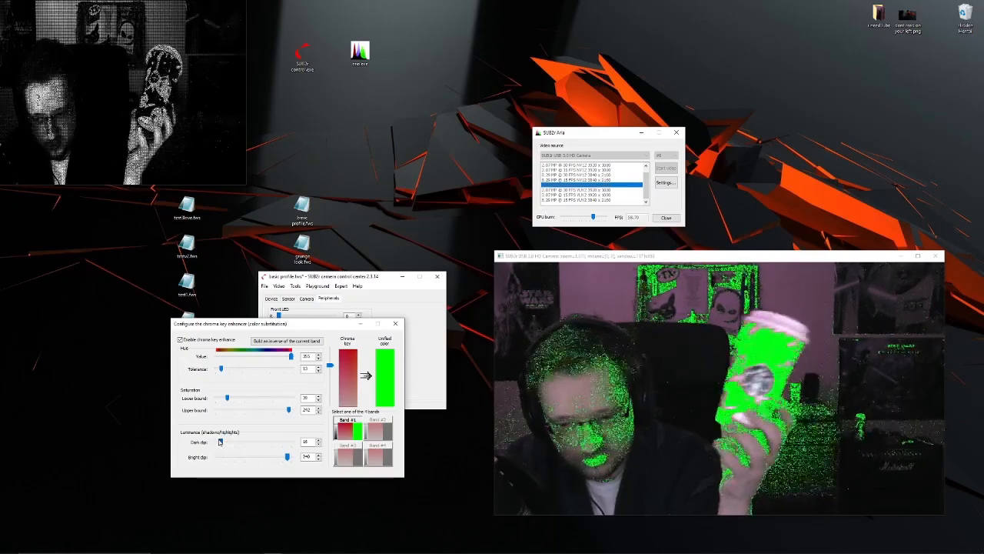
pyautogui.moveTo(220, 444); pyautogui.dragTo(226, 442)
pyautogui.moveTo(286, 457); pyautogui.dragTo(263, 454)
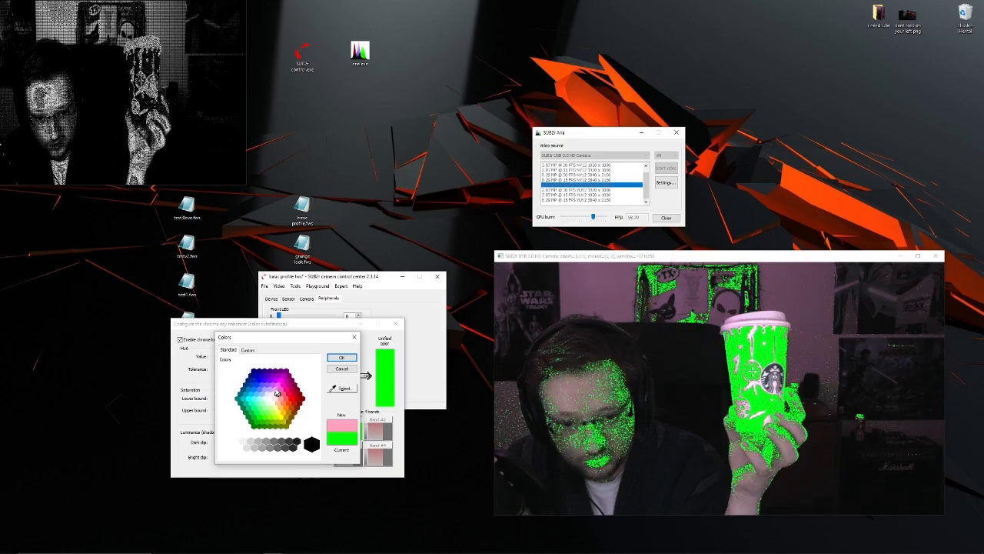
# - Change the first band's unified color to light pink and point out the fourth chroma key band
pyautogui.click(346, 359)
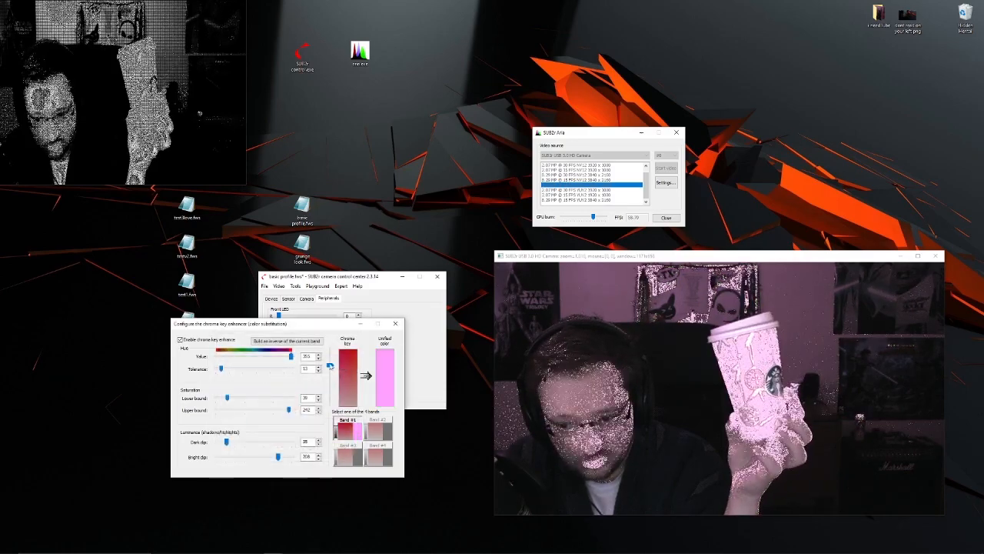
pyautogui.click(381, 452)
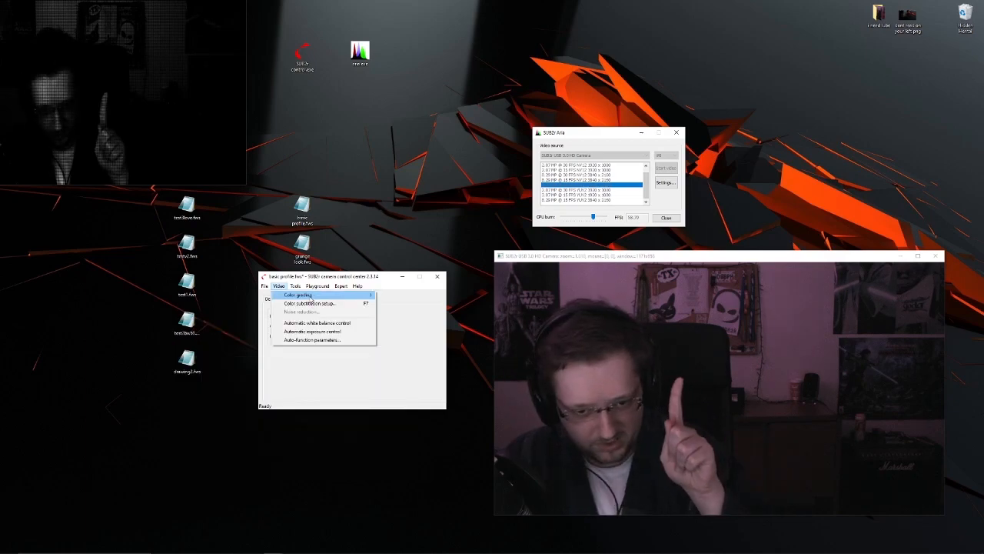
# - Open the Hue vs. Hue, Hue vs. Saturation, Luma vs. Saturation and Luma vs. Luma color grading windows
pyautogui.moveTo(309, 296)
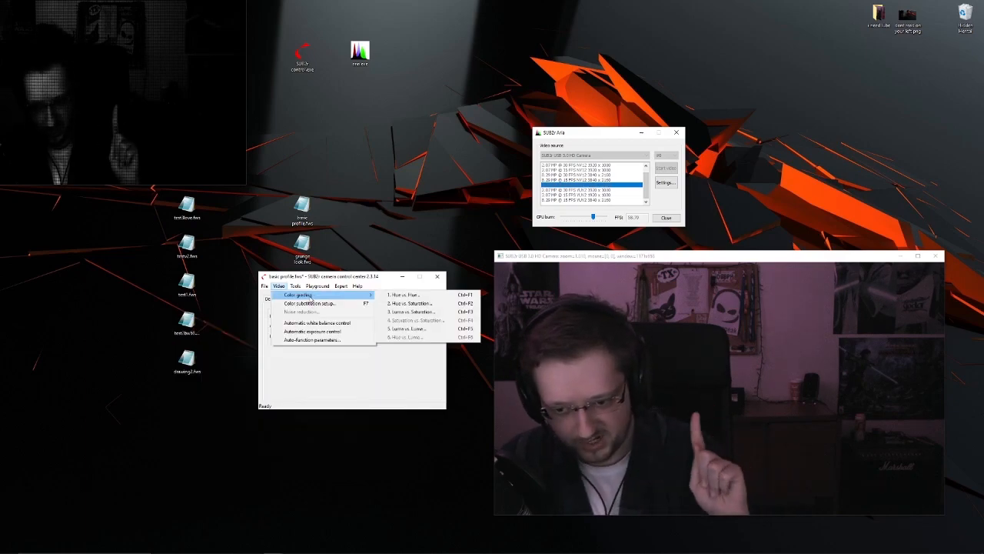
pyautogui.click(278, 286)
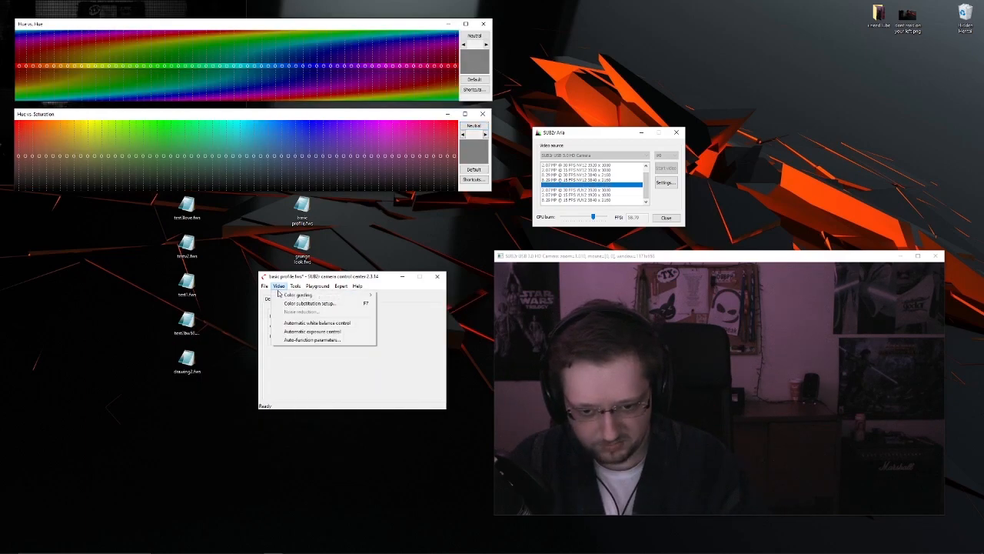
pyautogui.moveTo(308, 294)
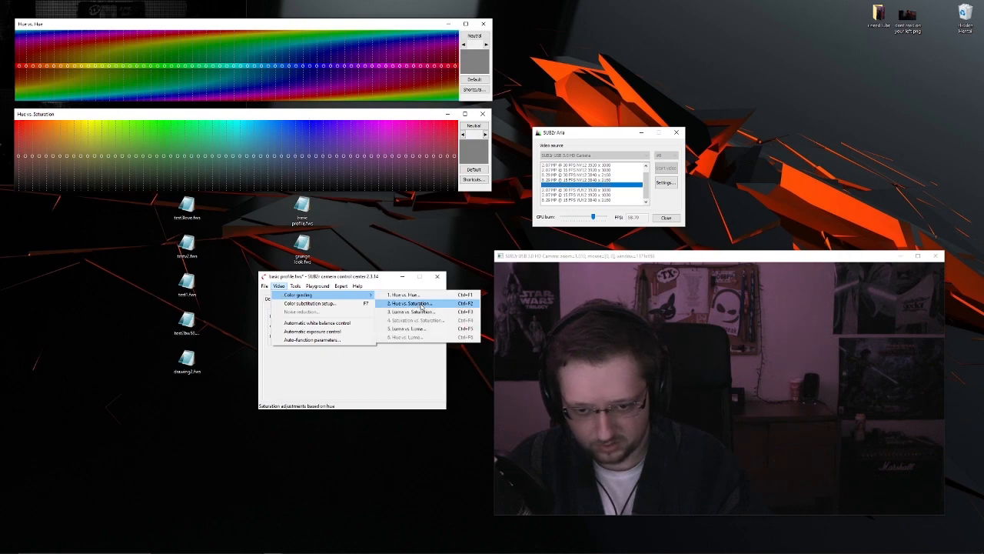
pyautogui.click(422, 311)
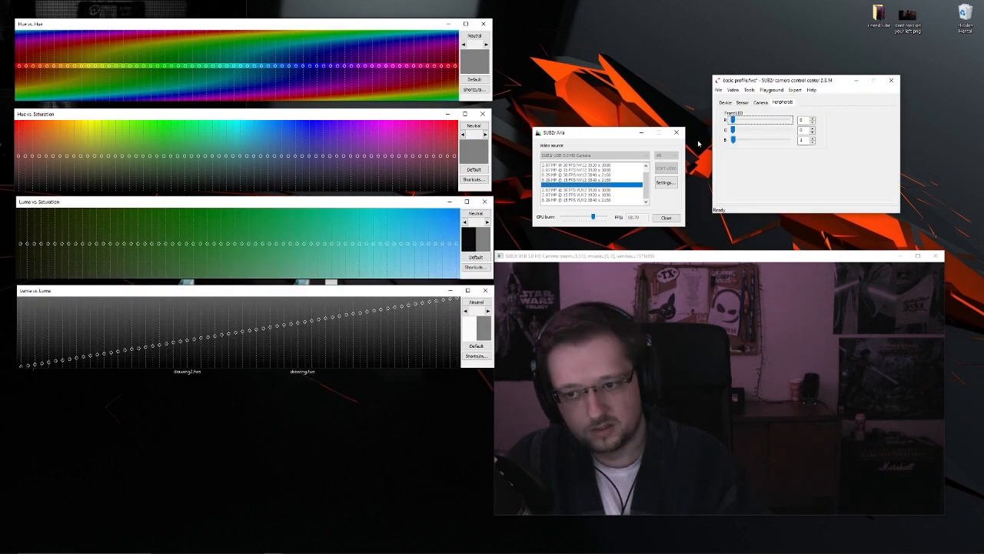
# - Show the sensor settings and arrange the camera preview and hue grading windows so all of them are visible
pyautogui.click(743, 103)
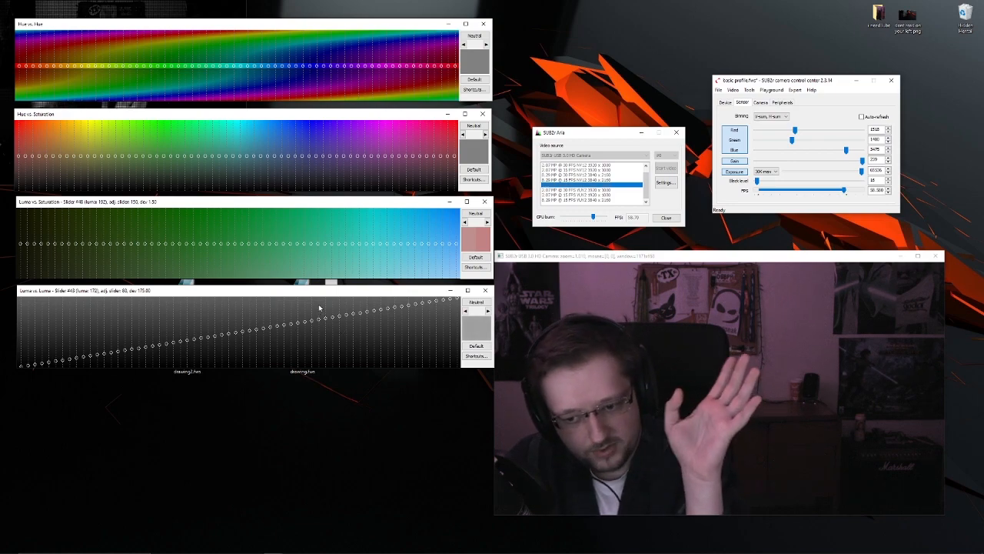
pyautogui.moveTo(640, 260); pyautogui.dragTo(656, 255)
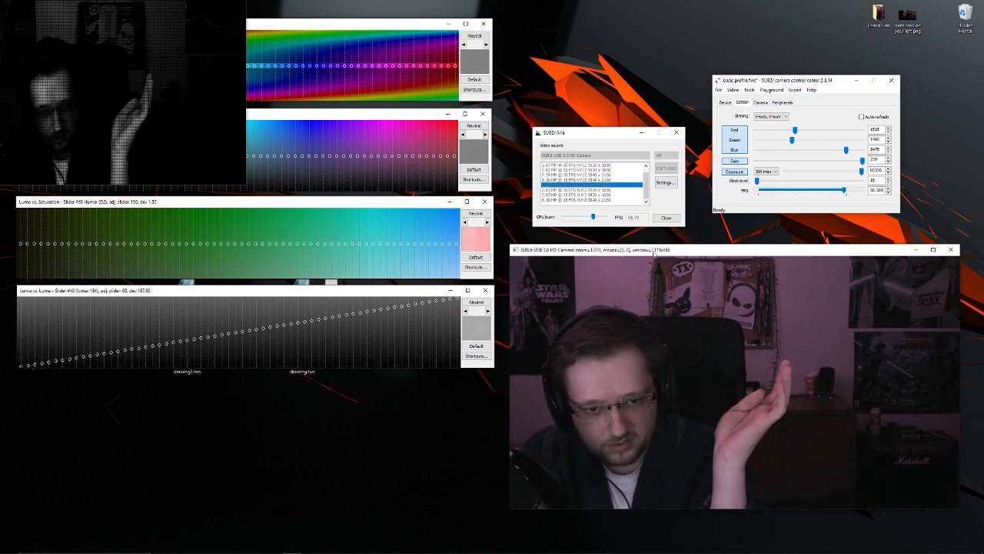
pyautogui.click(353, 29)
pyautogui.click(353, 116)
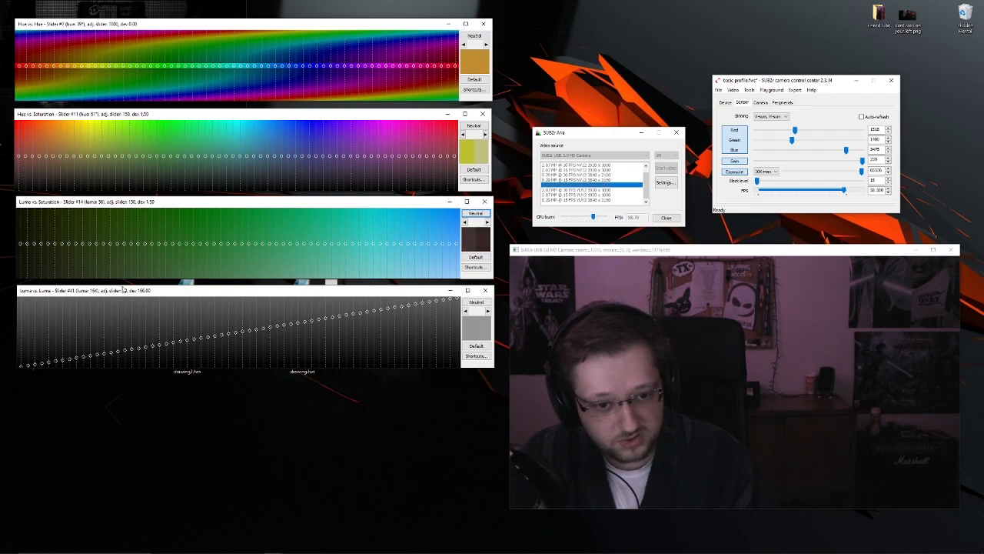
# - Adjust the Luma vs. Saturation curve slightly at its dark and bright ends
pyautogui.click(100, 294)
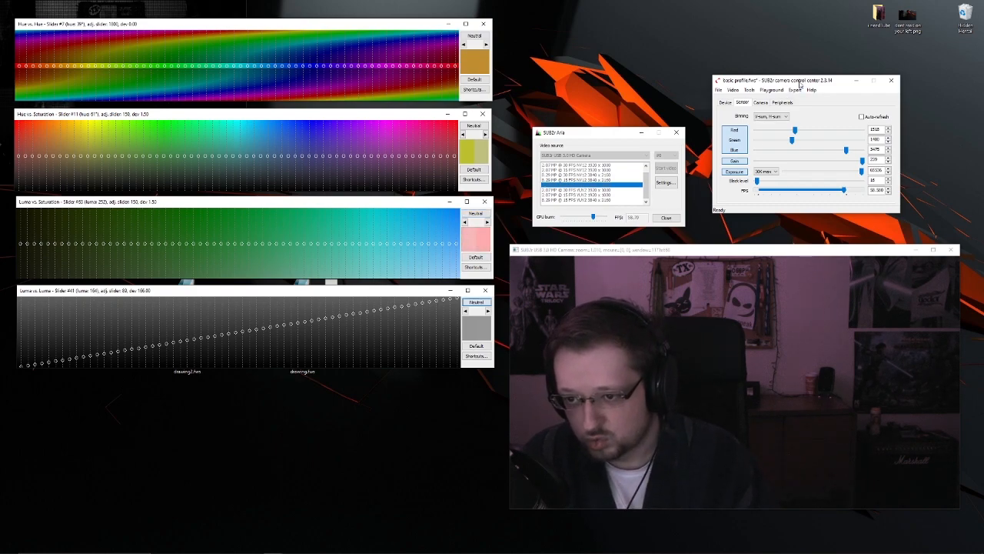
pyautogui.click(742, 102)
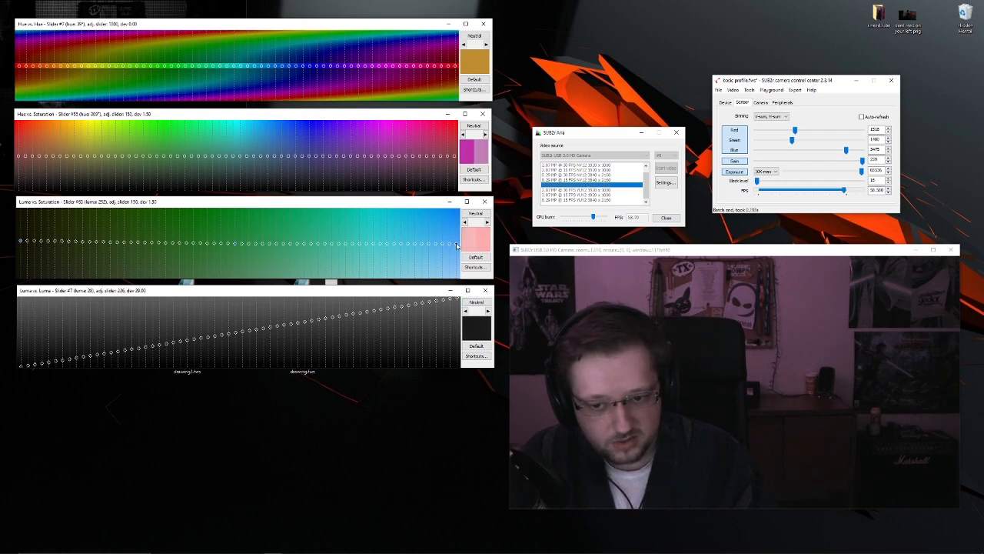
pyautogui.moveTo(457, 257); pyautogui.dragTo(456, 245)
# - Load the drawing quick preset
pyautogui.click(771, 90)
pyautogui.moveTo(778, 100)
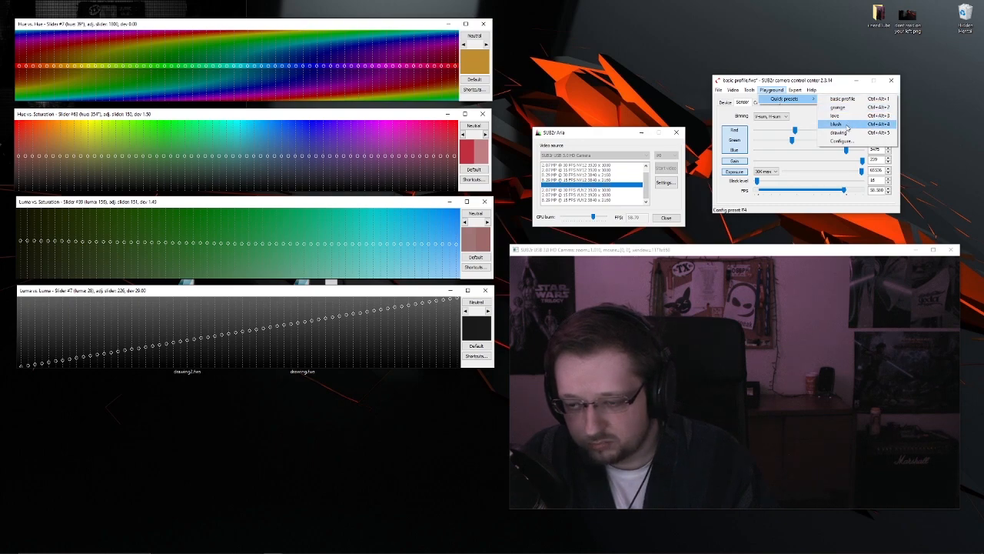
pyautogui.click(840, 132)
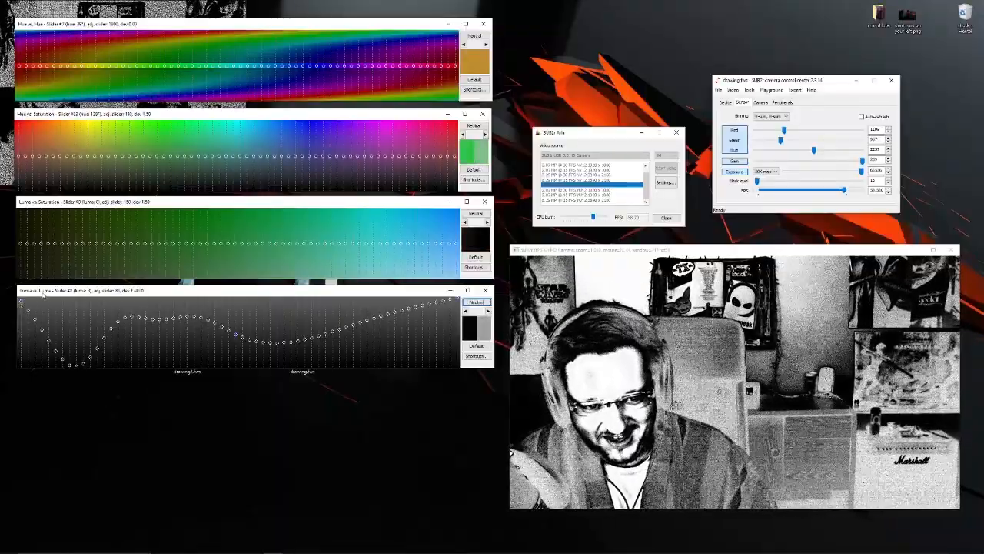
# - Reshape the Luma vs. Luma curve by lowering its darkest slider to mid-level and smoothing across to the brightest slider
pyautogui.moveTo(21, 300); pyautogui.dragTo(19, 338)
pyautogui.click(459, 300)
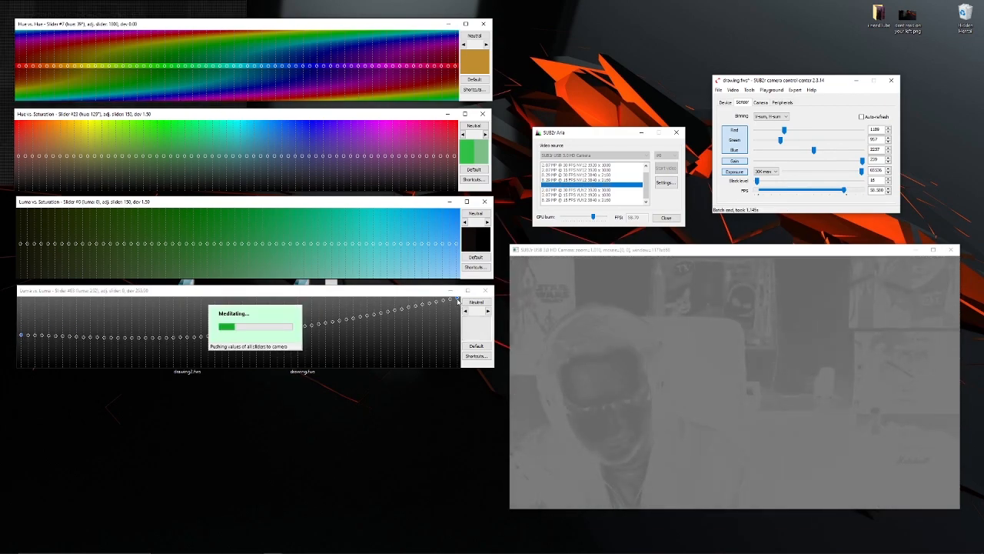
# - Flatten the Luma vs. Luma curve by lowering its brightest slider to mid-level
pyautogui.moveTo(459, 304); pyautogui.dragTo(455, 335)
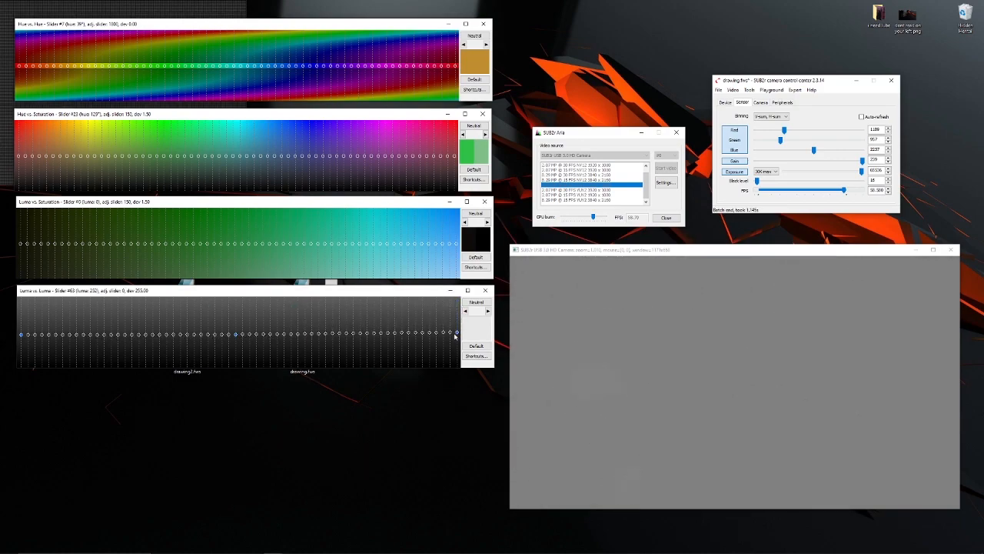
pyautogui.click(455, 337)
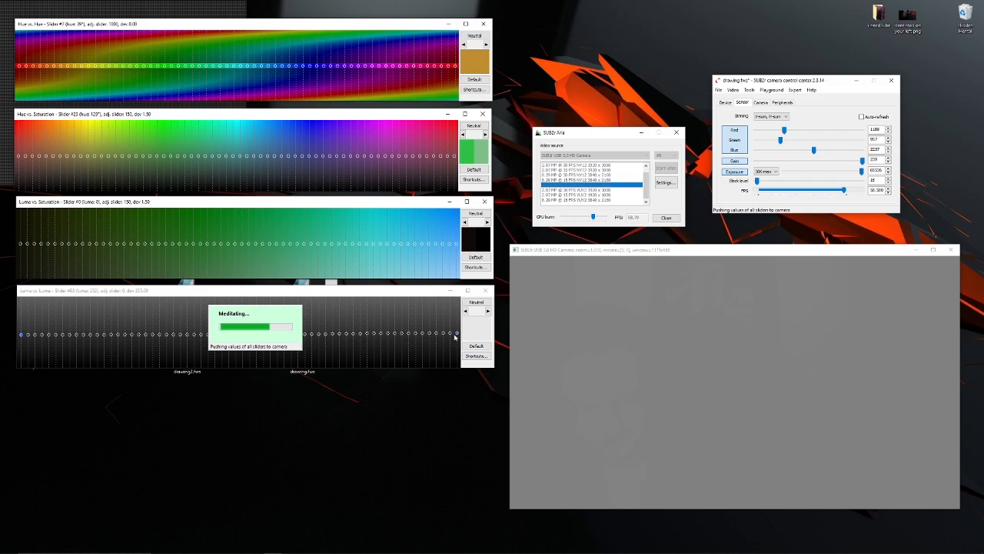
pyautogui.click(455, 336)
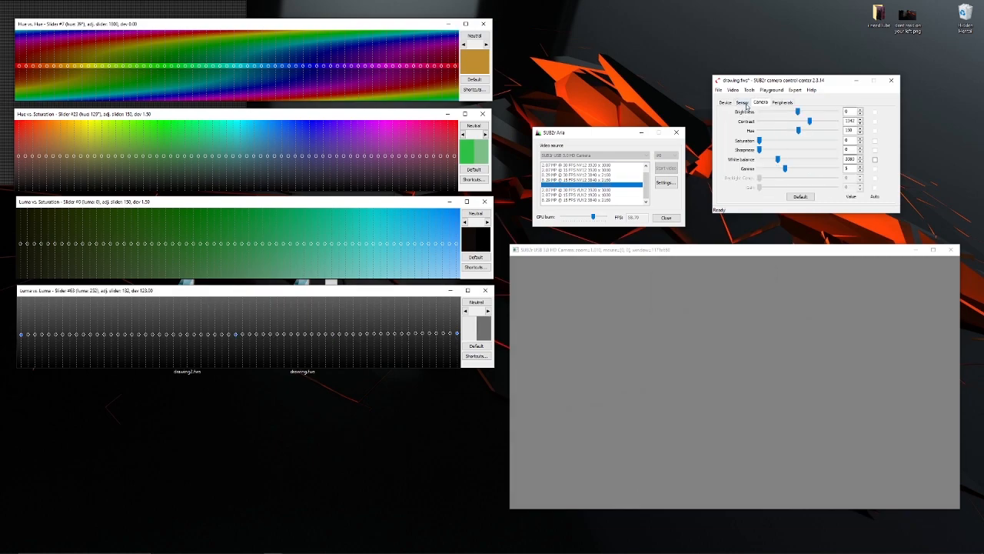
# - Try a lower sensor gain and reset the Luma vs. Luma curve to neutral
pyautogui.click(742, 102)
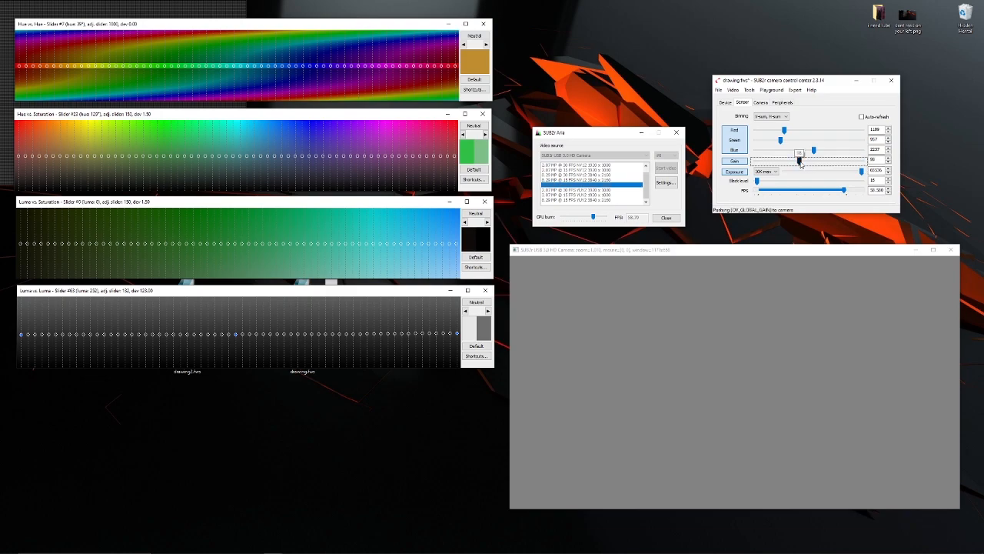
pyautogui.click(389, 331)
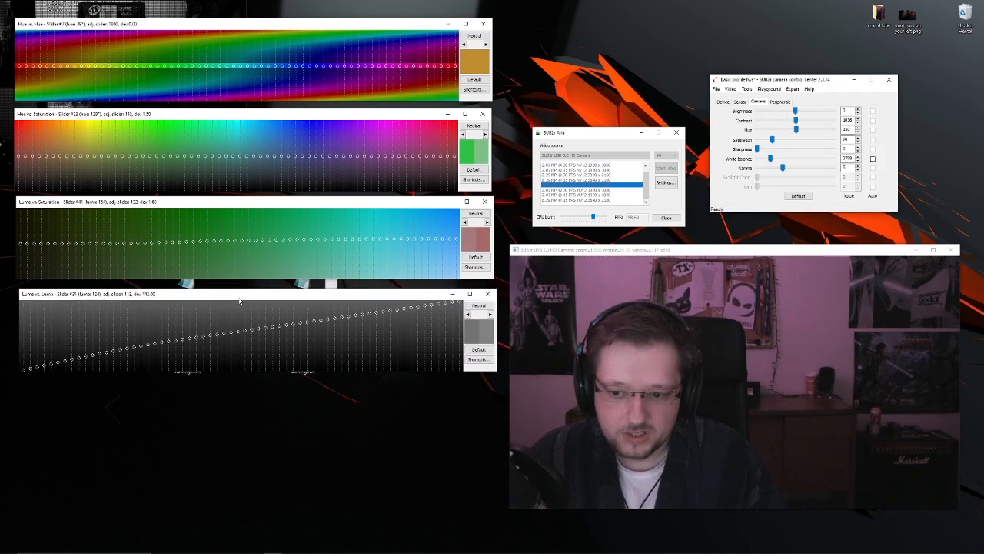
# - Bend the Luma vs. Luma curve at its middle slider, first downward to darken the midtones and finally upward to brighten them
pyautogui.moveTo(240, 299); pyautogui.dragTo(236, 302)
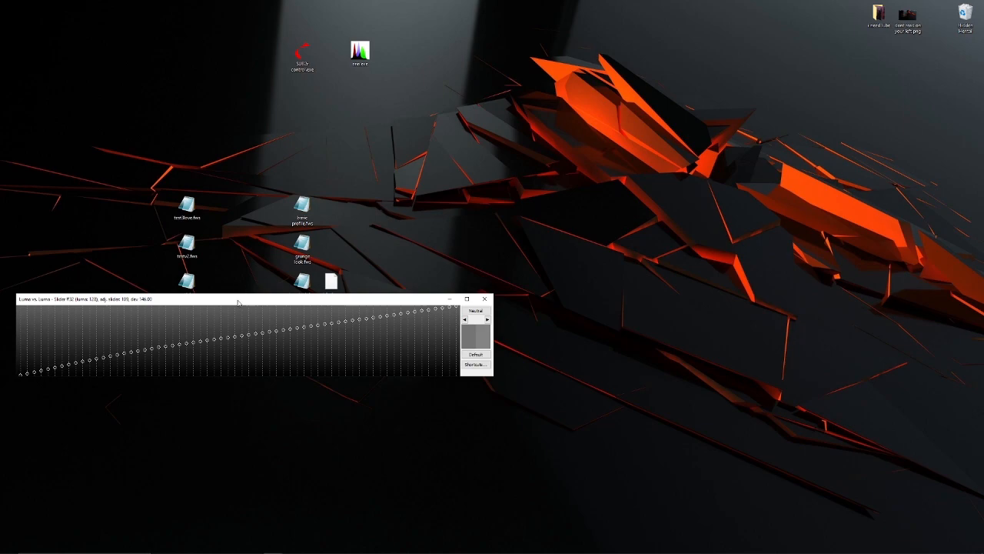
pyautogui.moveTo(238, 302)
pyautogui.mouseDown()
pyautogui.moveTo(231, 308)
pyautogui.moveTo(239, 295)
pyautogui.mouseUp()
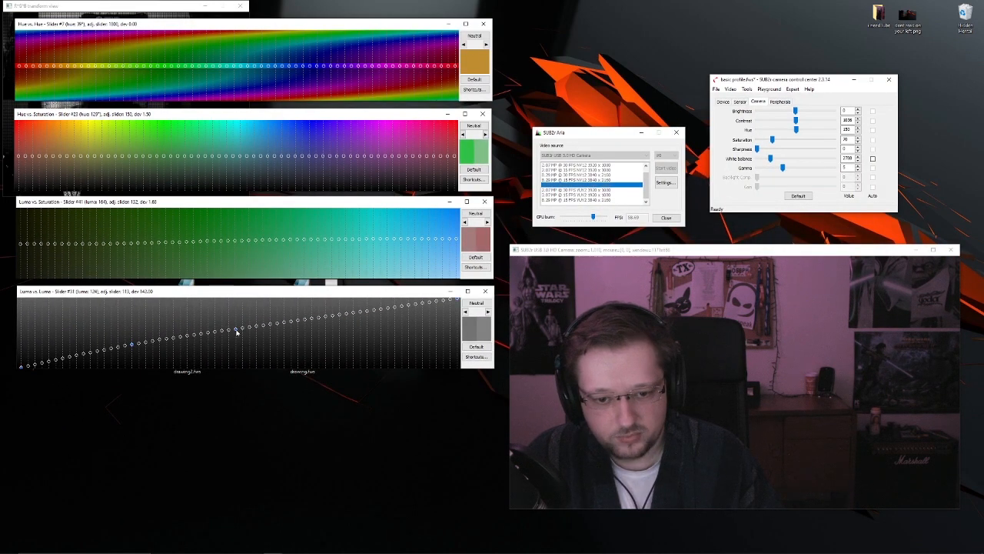
pyautogui.moveTo(238, 336)
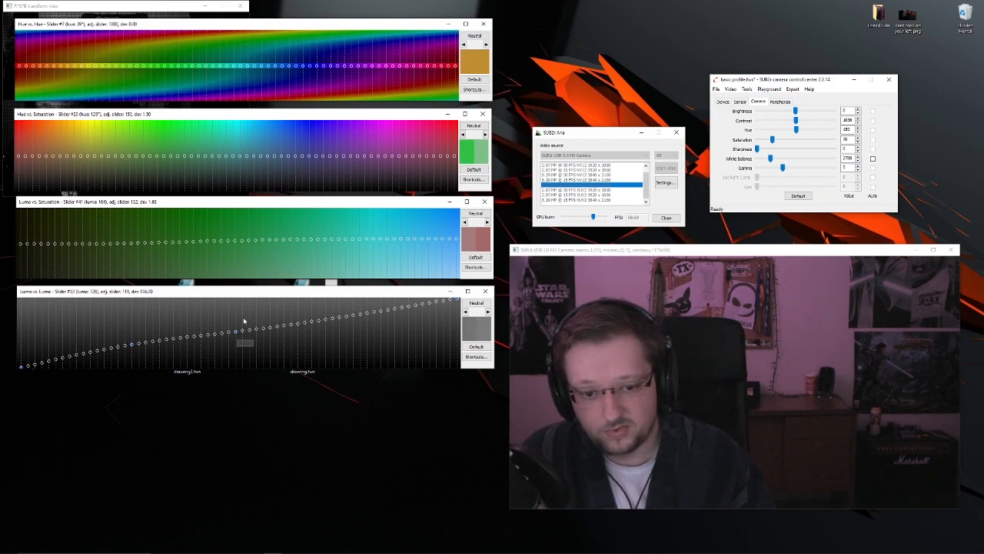
pyautogui.moveTo(236, 333); pyautogui.dragTo(237, 338)
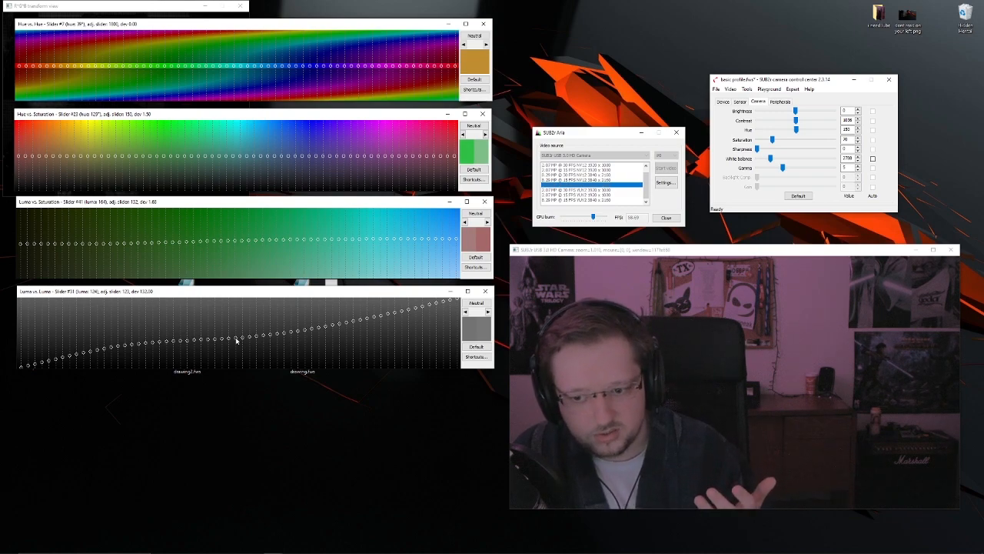
pyautogui.moveTo(239, 337)
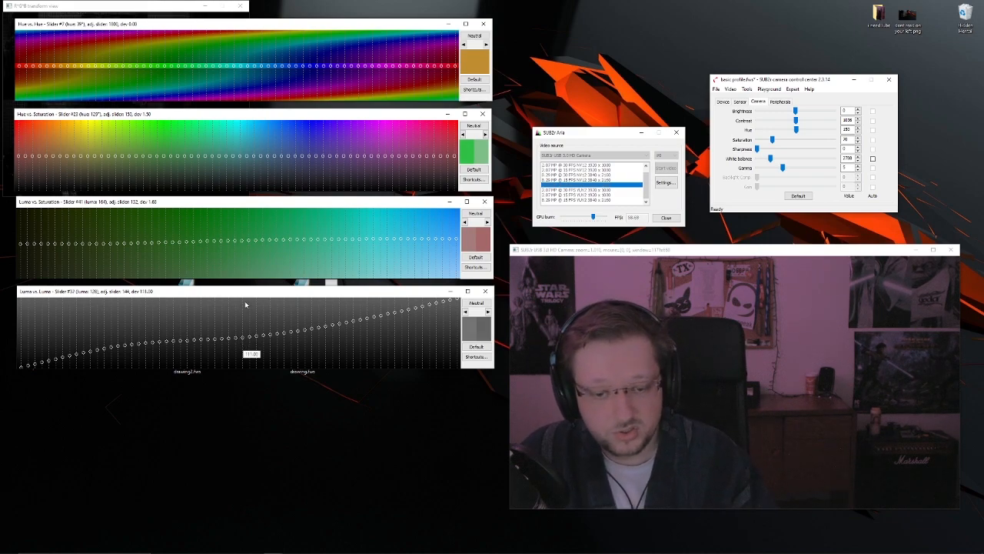
pyautogui.moveTo(236, 339); pyautogui.dragTo(238, 322)
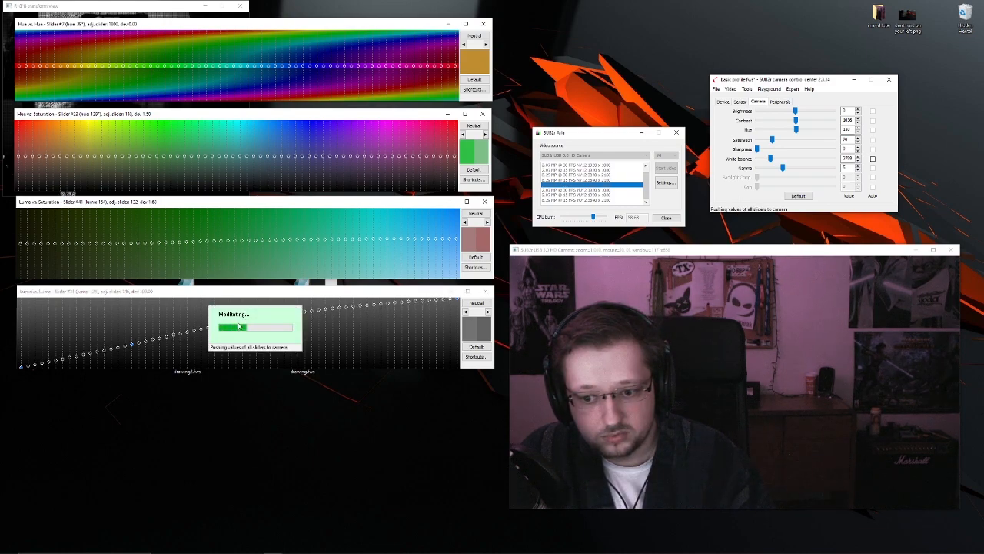
pyautogui.click(242, 328)
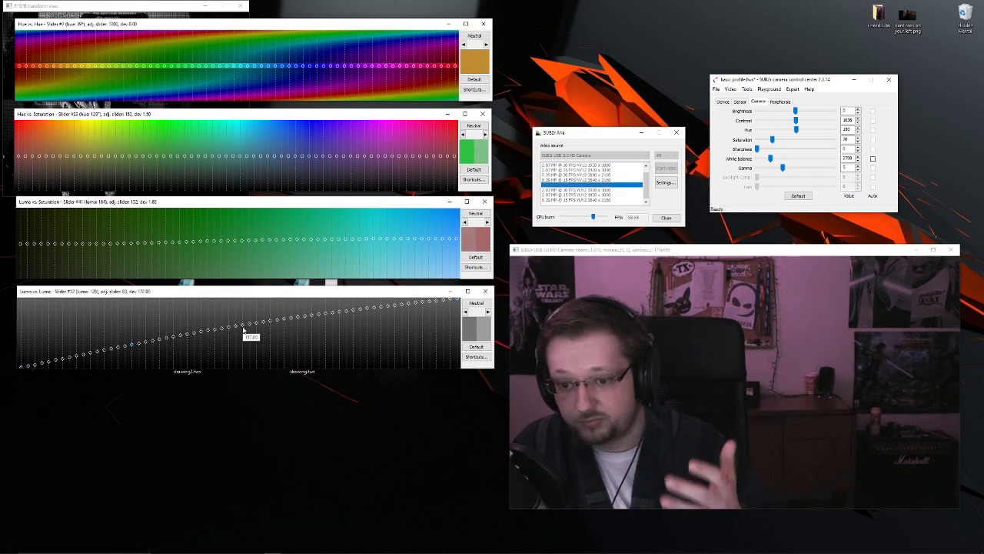
# - Lower and raise the middle slider of the Luma vs. Saturation curve, and settle it back near the 1.50 level
pyautogui.moveTo(220, 206); pyautogui.dragTo(217, 204)
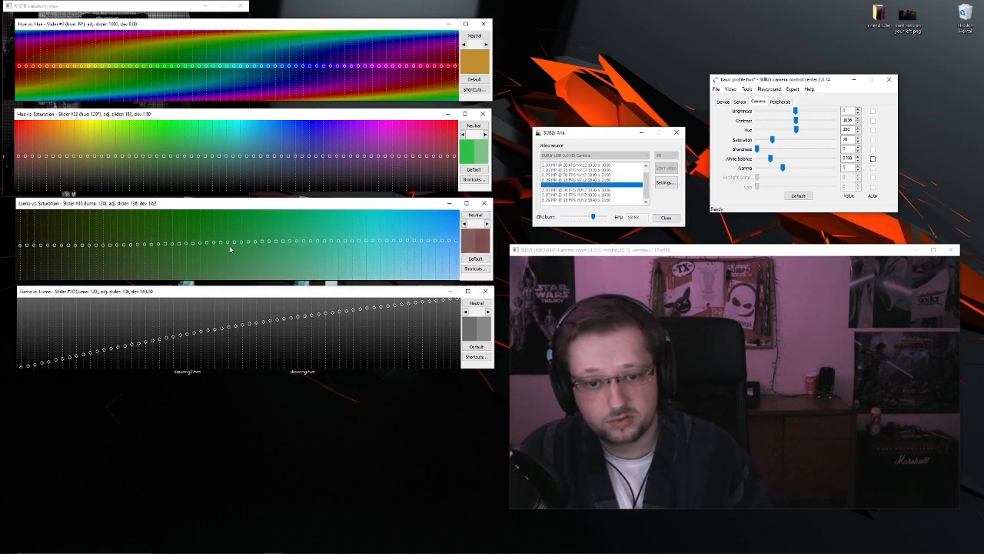
pyautogui.moveTo(234, 245); pyautogui.dragTo(235, 260)
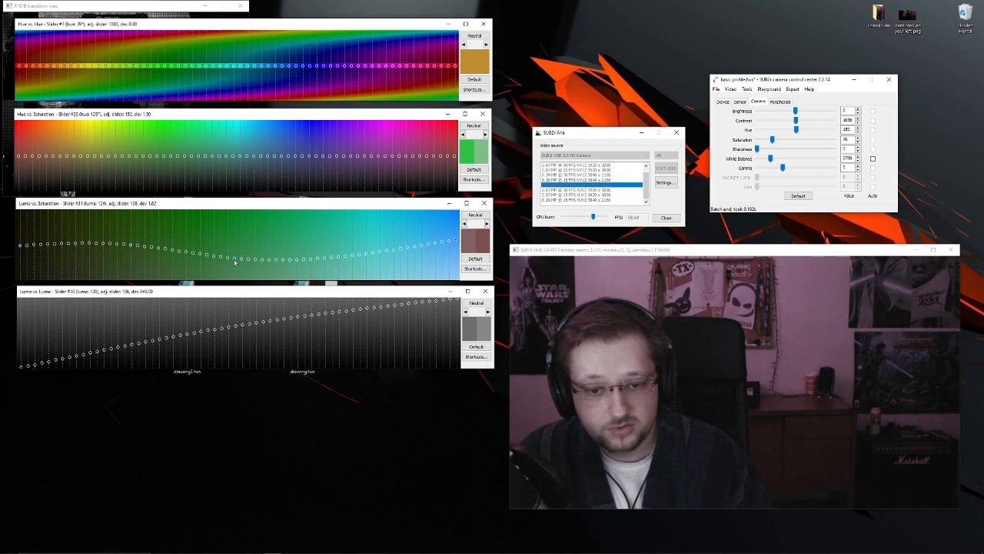
pyautogui.moveTo(236, 263); pyautogui.dragTo(238, 238)
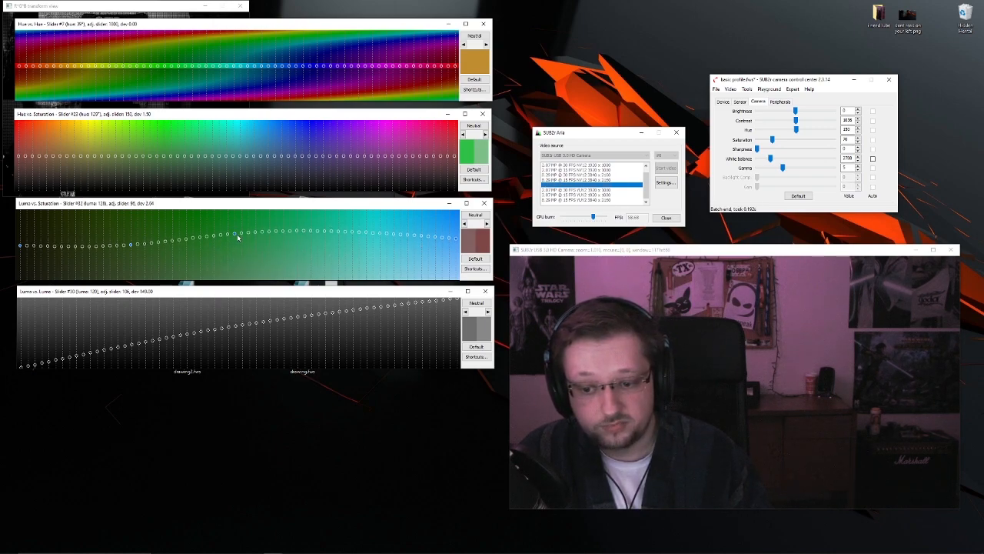
pyautogui.moveTo(235, 240)
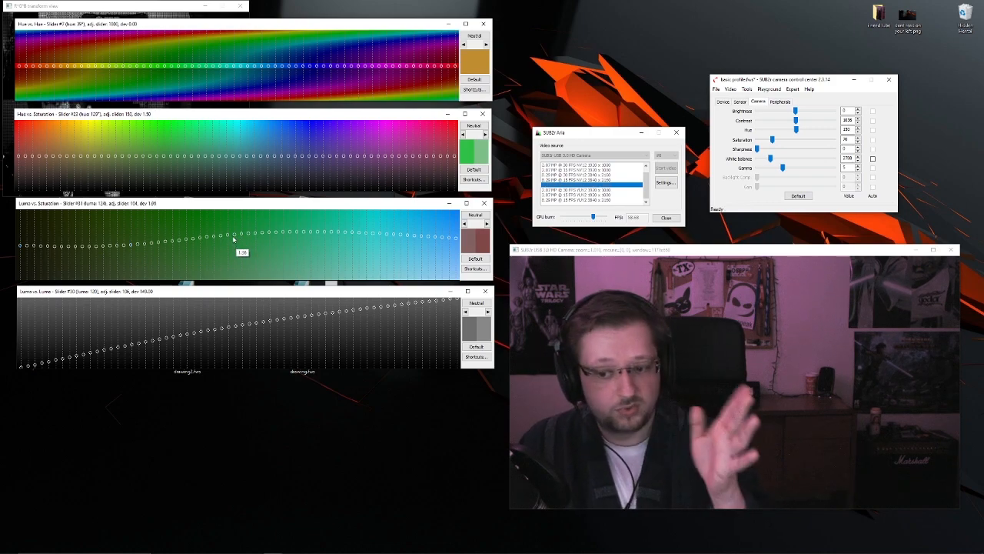
pyautogui.moveTo(234, 238); pyautogui.dragTo(250, 256)
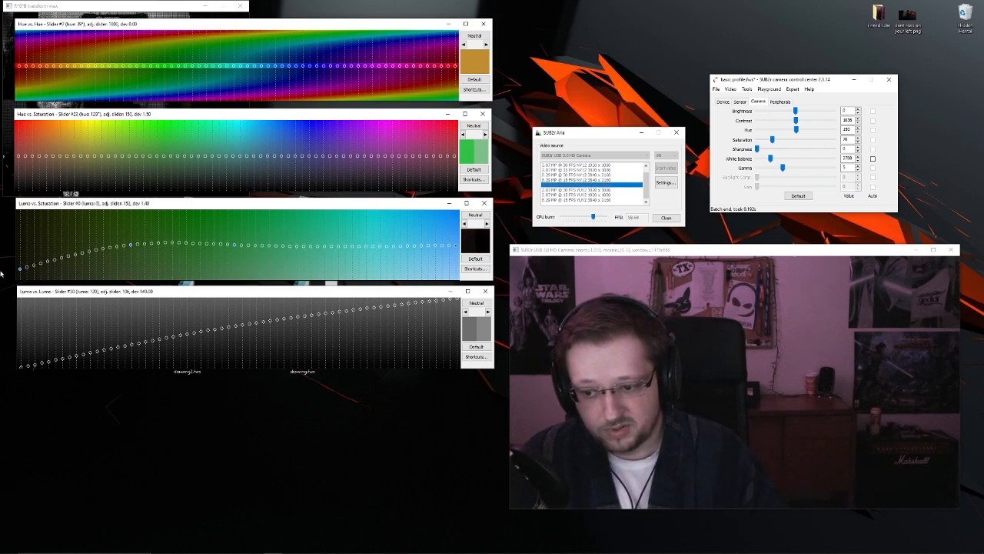
# - Lower the darkest slider of the Luma vs. Saturation curve and bring it back level with the rest
pyautogui.moveTo(2, 273); pyautogui.dragTo(2, 260)
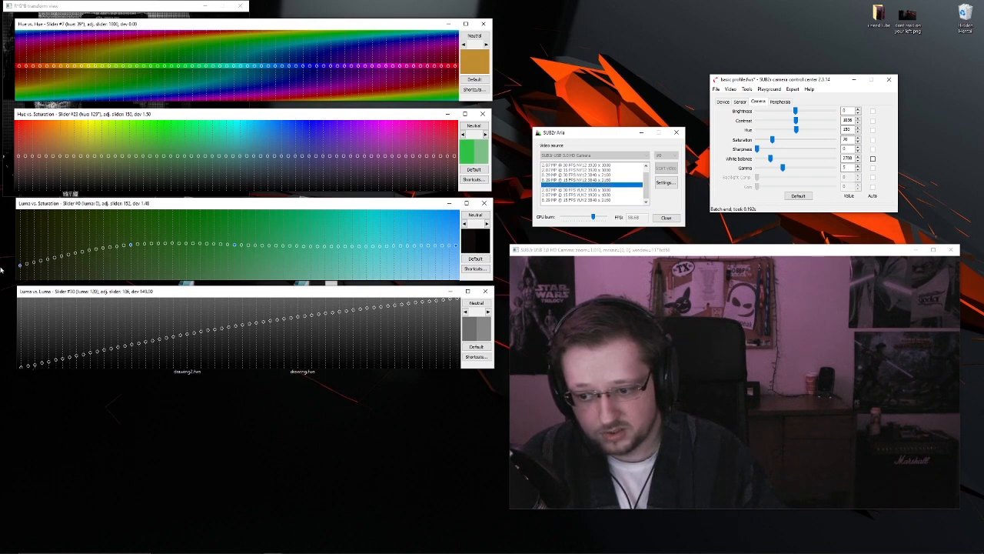
pyautogui.moveTo(1, 196); pyautogui.dragTo(11, 238)
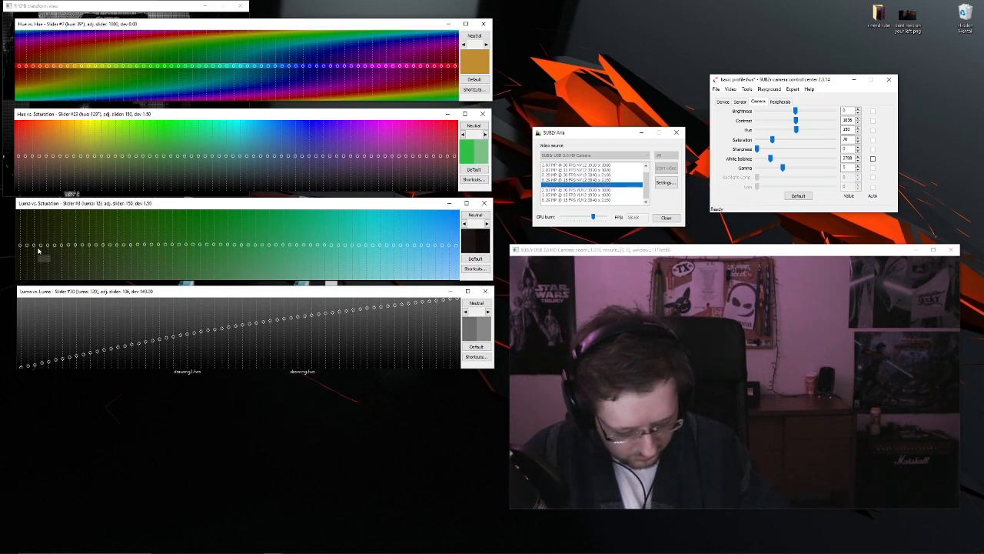
pyautogui.moveTo(18, 246); pyautogui.dragTo(17, 267)
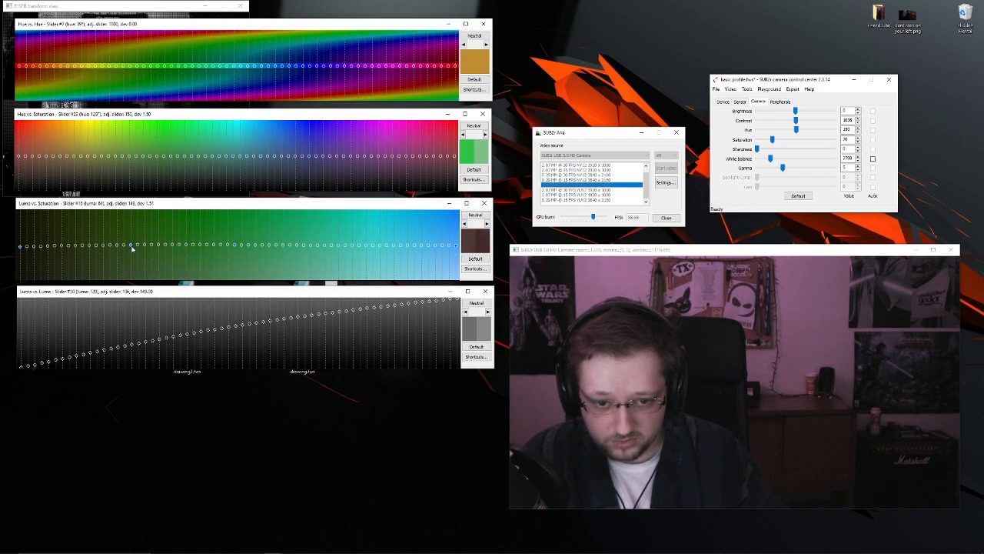
# - Move a small group of neighbouring sliders around luma 52 down and up in the Luma vs. Saturation curve, and return them to level
pyautogui.moveTo(104, 248)
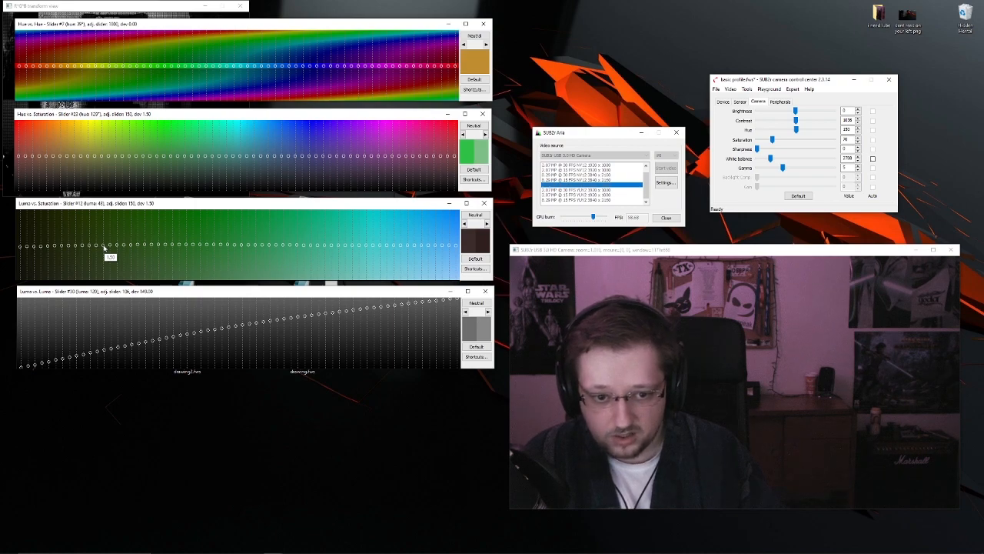
pyautogui.moveTo(110, 246); pyautogui.dragTo(110, 235)
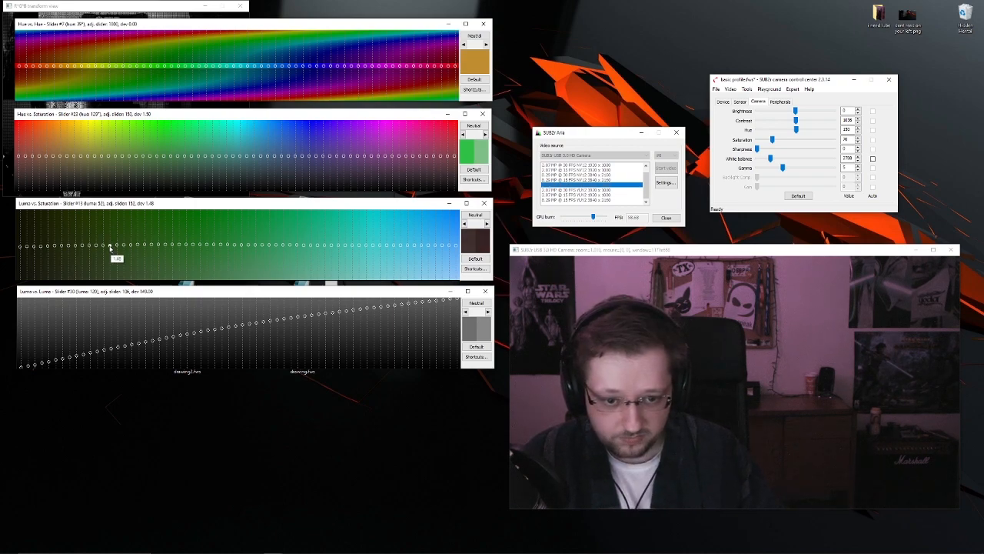
pyautogui.moveTo(111, 244); pyautogui.dragTo(112, 234)
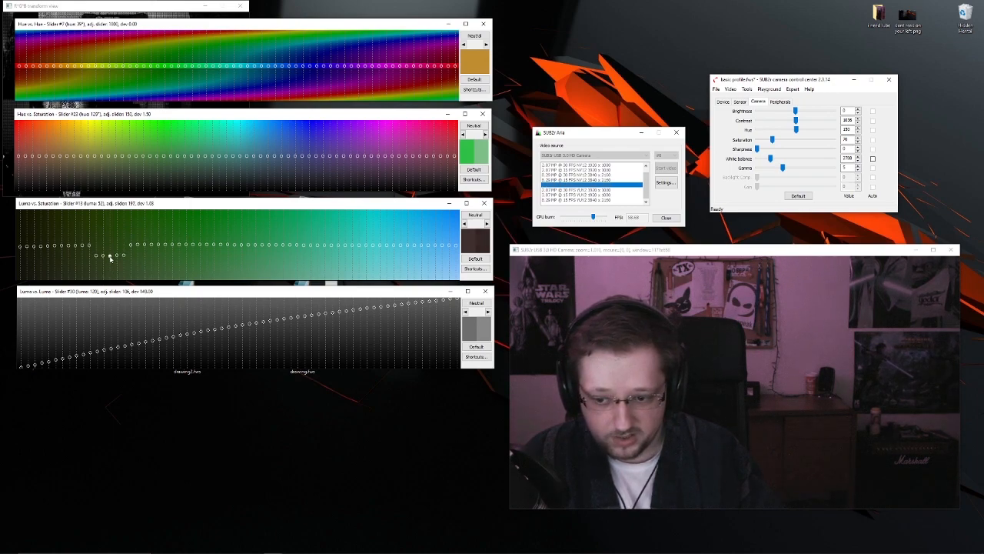
pyautogui.moveTo(110, 258); pyautogui.dragTo(112, 233)
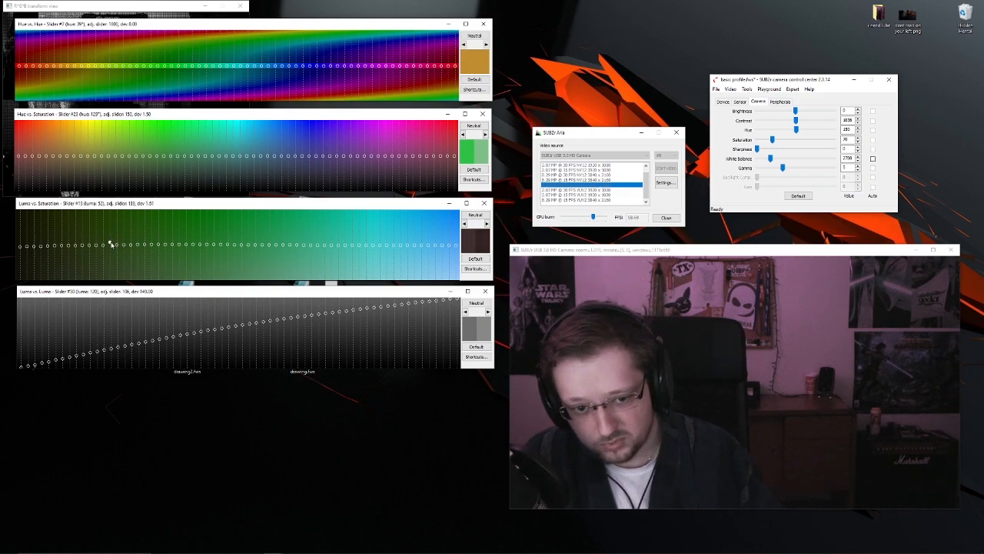
pyautogui.moveTo(110, 229); pyautogui.dragTo(110, 244)
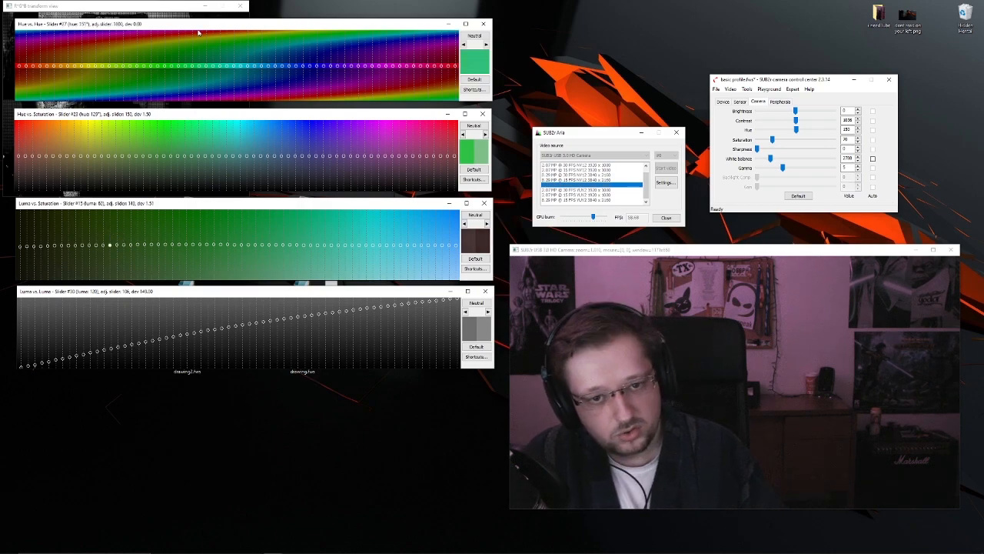
# - Shift the red sliders at both ends of the Hue vs. Hue curve toward blue, and lower the red sliders in Hue vs. Saturation
pyautogui.moveTo(198, 25); pyautogui.dragTo(198, 25)
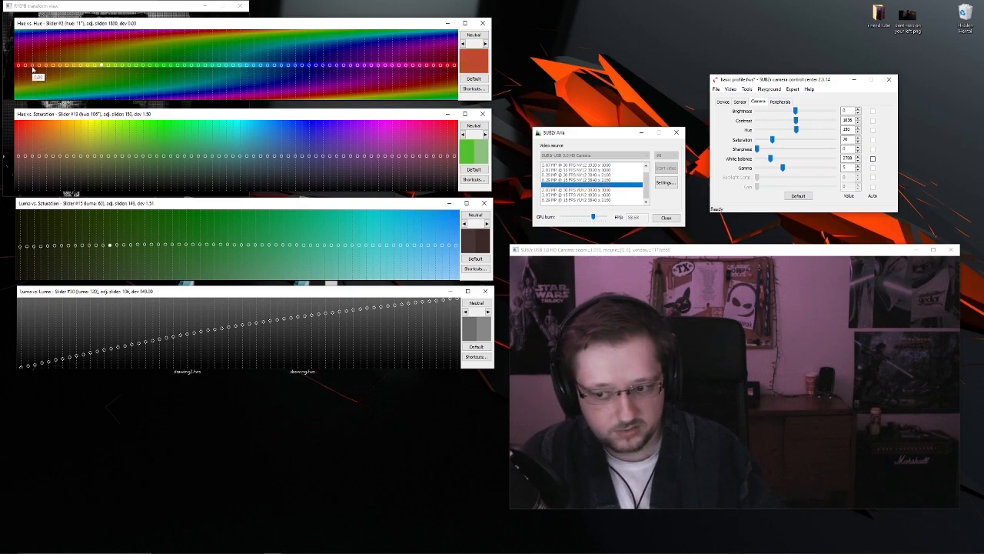
pyautogui.moveTo(18, 66); pyautogui.dragTo(20, 36)
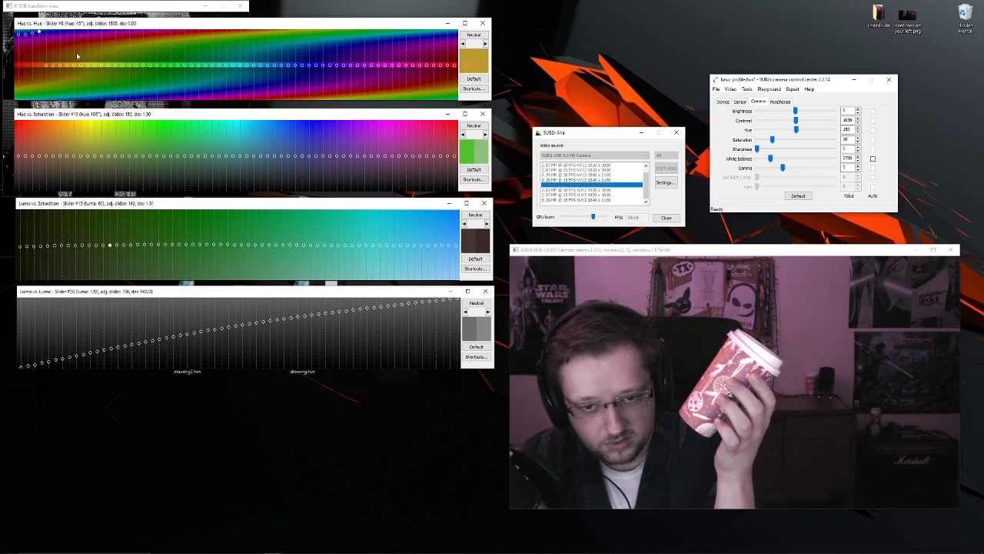
pyautogui.moveTo(454, 65); pyautogui.dragTo(452, 47)
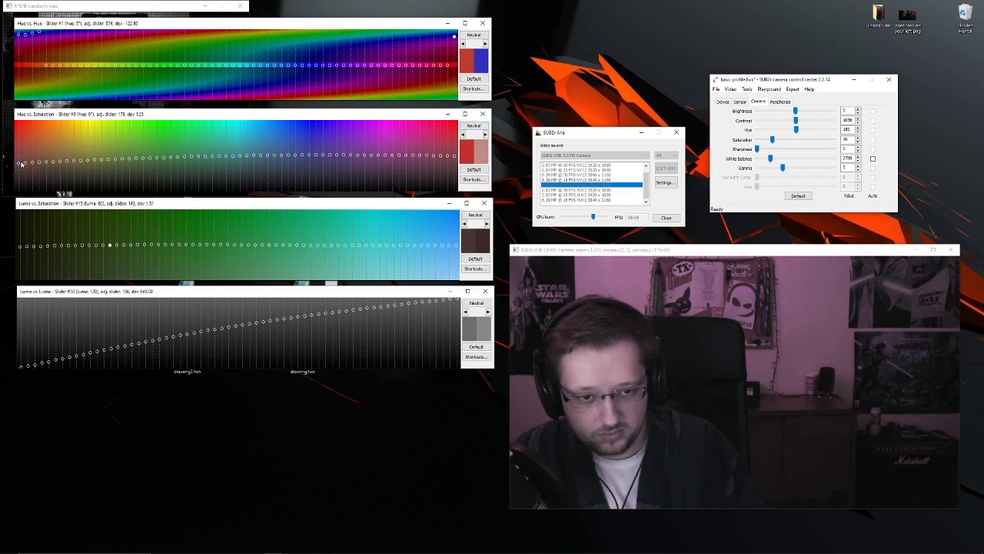
pyautogui.moveTo(19, 161); pyautogui.dragTo(19, 158)
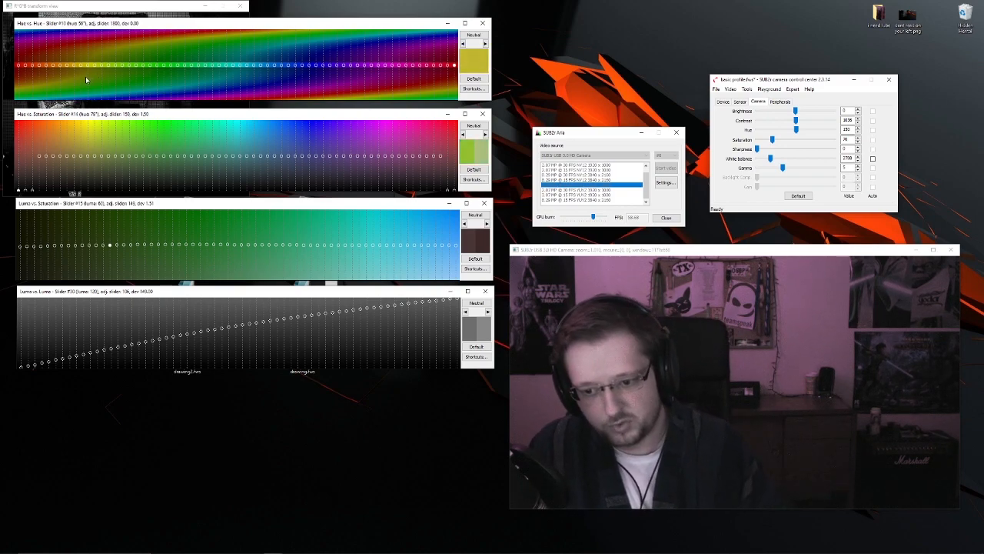
# - Bring the Hue vs. Hue and Hue vs. Saturation windows in front of the scopes windows
pyautogui.click(731, 89)
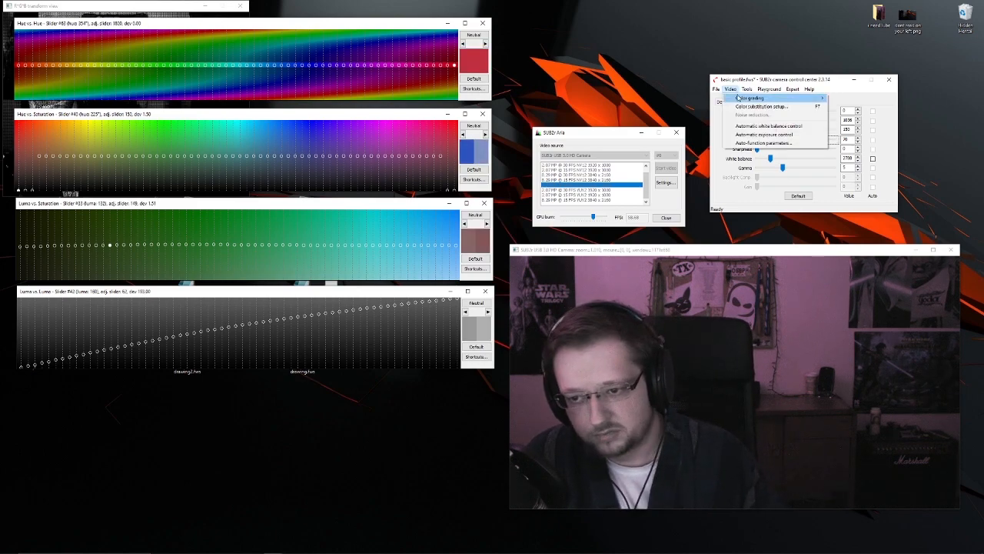
pyautogui.click(276, 27)
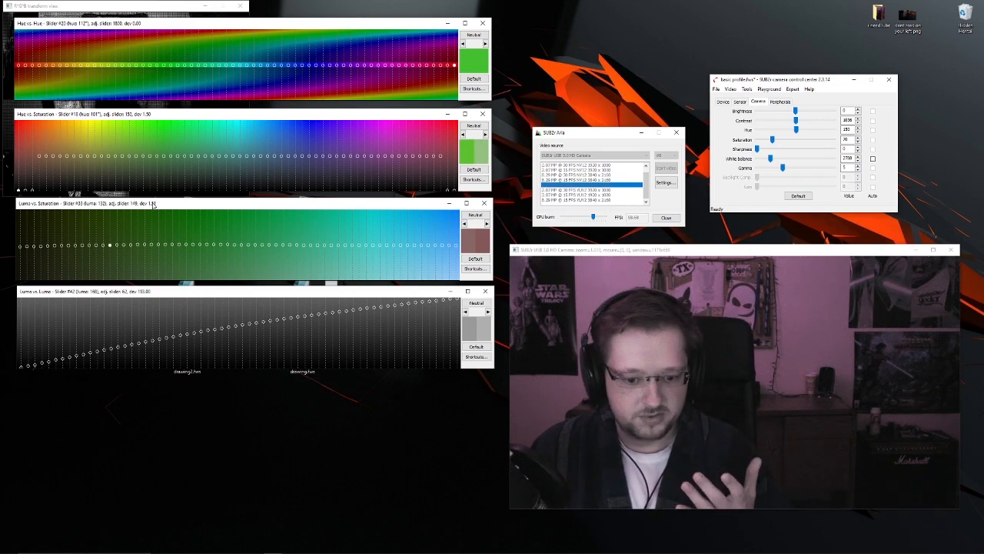
pyautogui.click(770, 89)
pyautogui.click(384, 25)
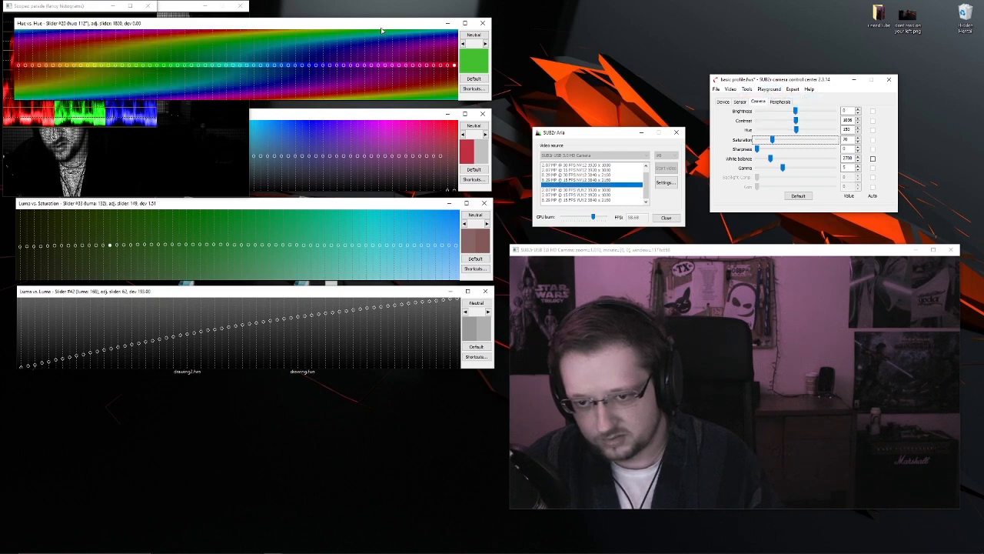
pyautogui.click(337, 113)
# - Load the drawing quick preset to show its grading curves
pyautogui.click(770, 89)
pyautogui.moveTo(799, 98)
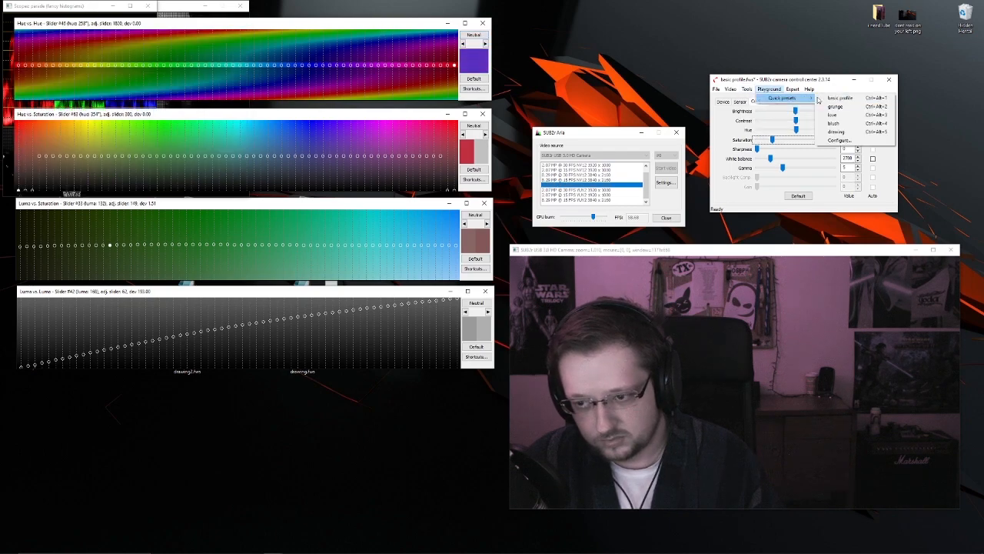
pyautogui.click(850, 135)
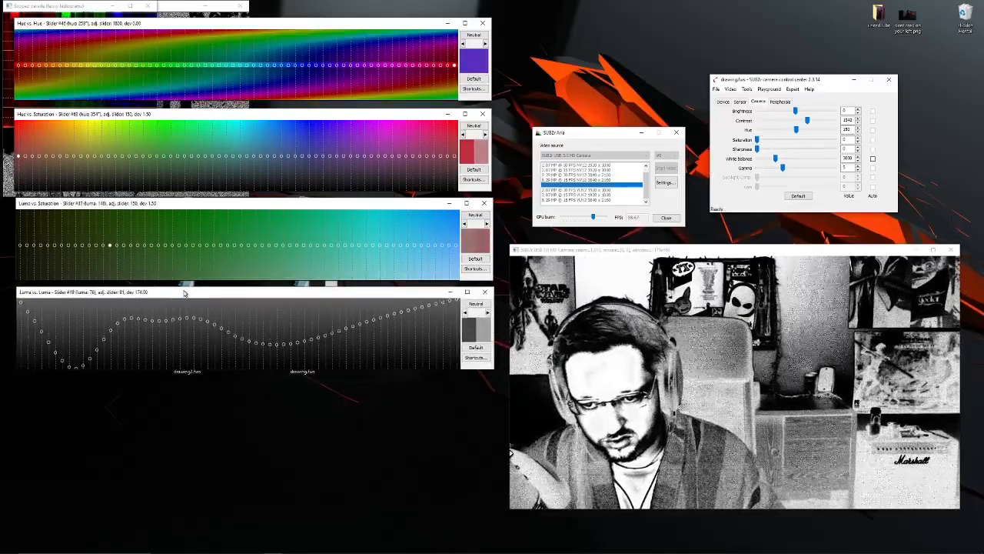
# - Load the blush quick preset
pyautogui.click(769, 89)
pyautogui.moveTo(780, 99)
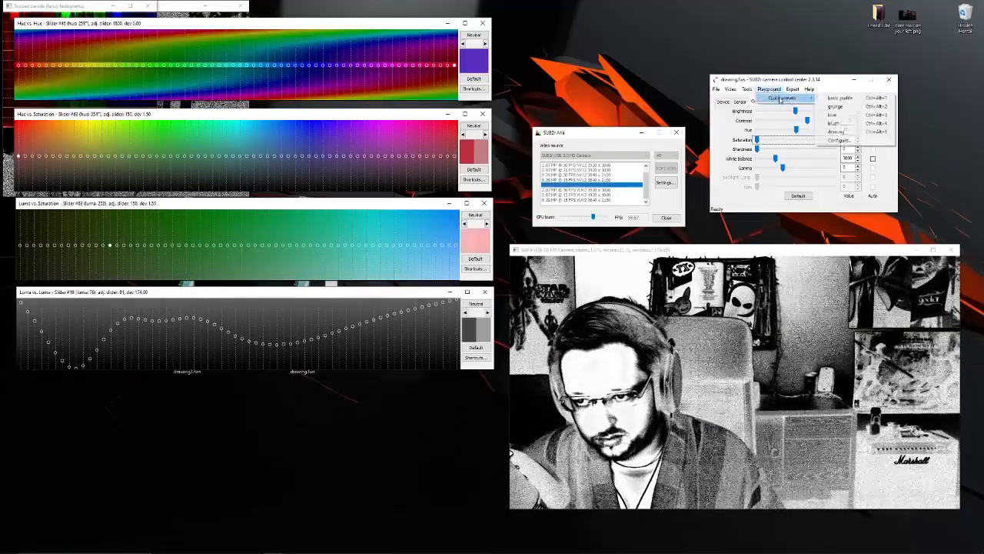
pyautogui.click(834, 123)
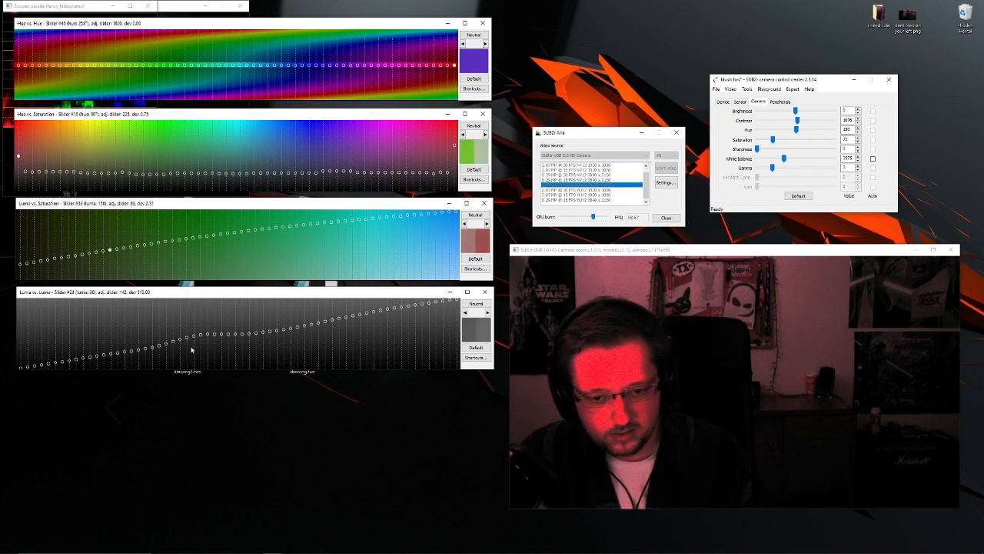
# - Straighten the Luma vs. Luma curve into an even diagonal and reposition the camera preview window slightly
pyautogui.moveTo(193, 295); pyautogui.dragTo(192, 295)
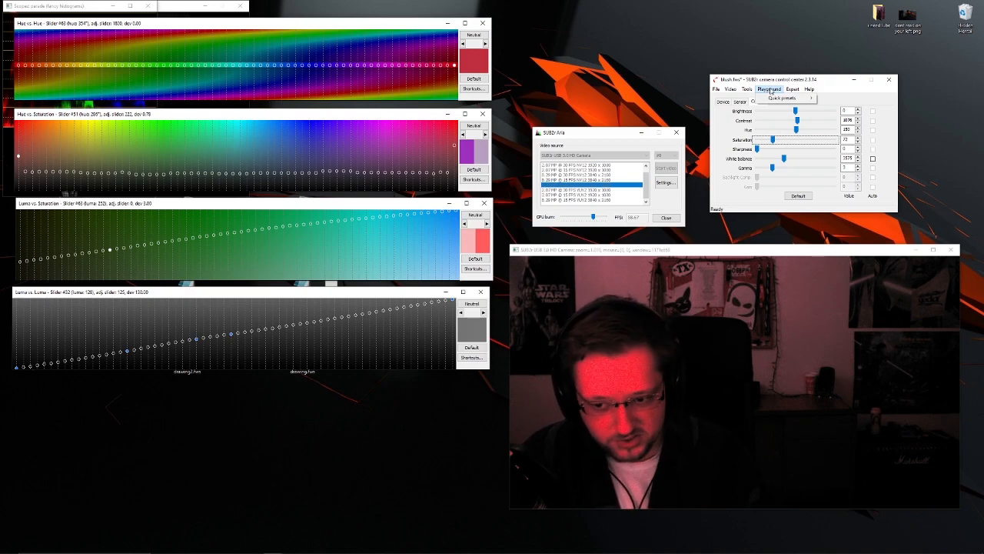
pyautogui.click(623, 252)
pyautogui.moveTo(715, 258)
pyautogui.mouseDown()
pyautogui.moveTo(731, 269)
pyautogui.moveTo(721, 260)
pyautogui.mouseUp()
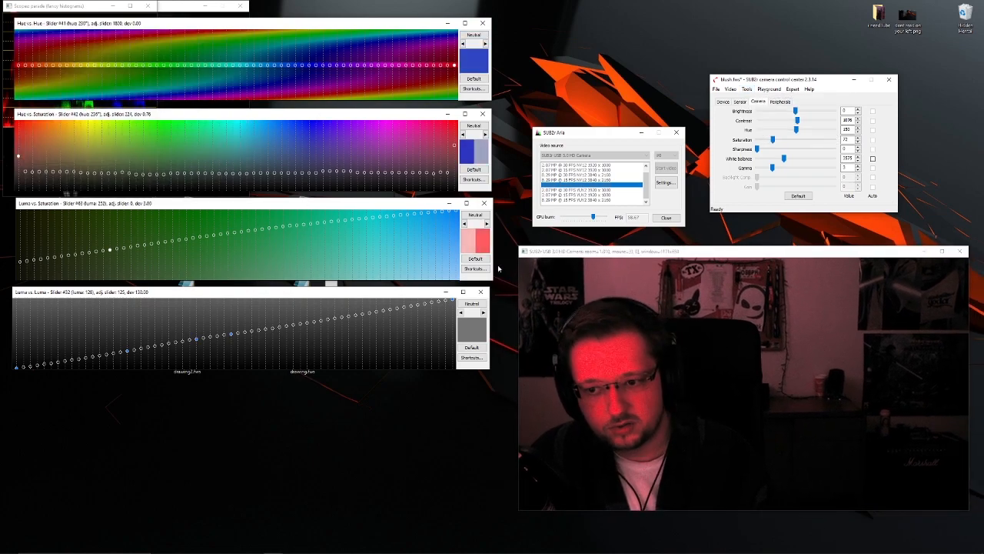
# - Load the love quick preset and reset its Luma vs. Luma curve to neutral
pyautogui.moveTo(786, 83); pyautogui.dragTo(766, 79)
pyautogui.click(736, 91)
pyautogui.click(736, 90)
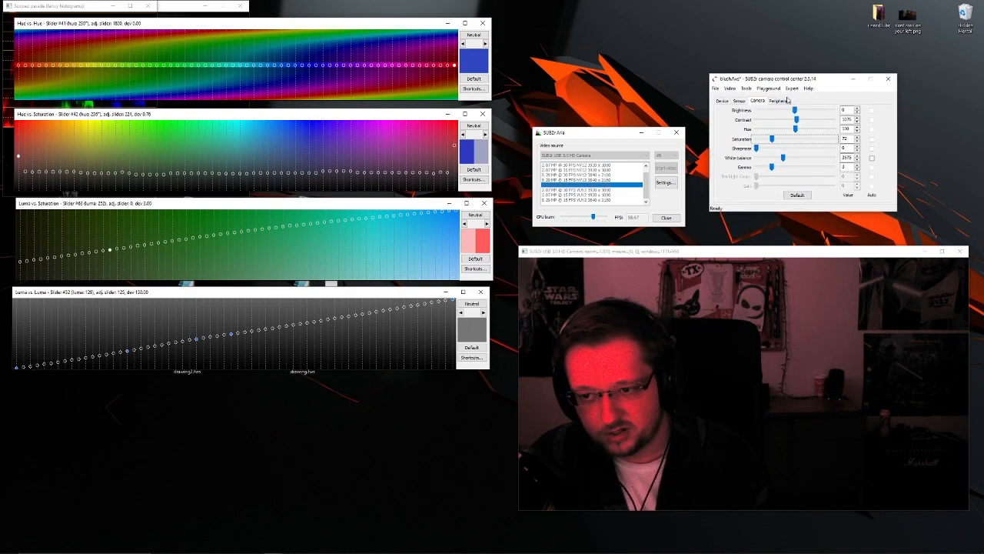
pyautogui.moveTo(792, 97)
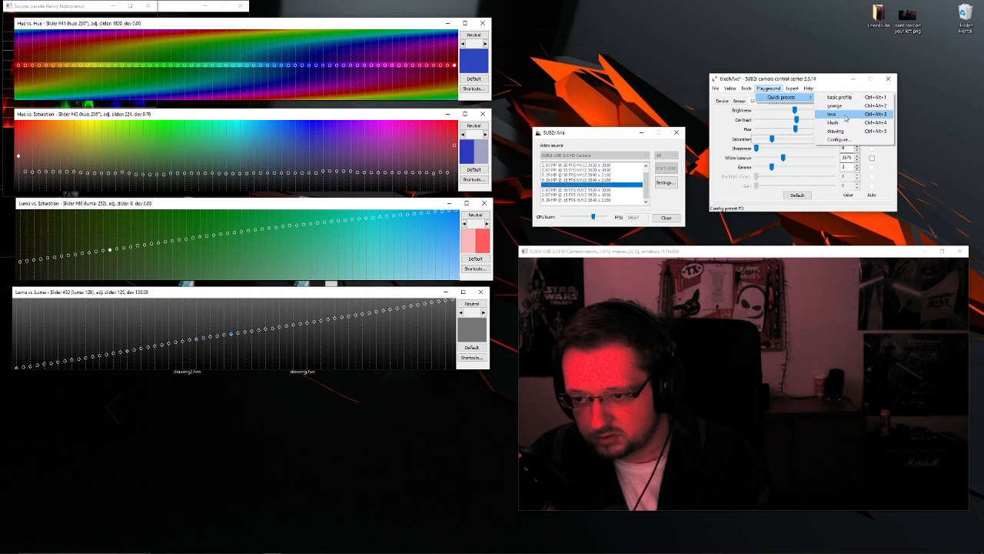
pyautogui.click(845, 115)
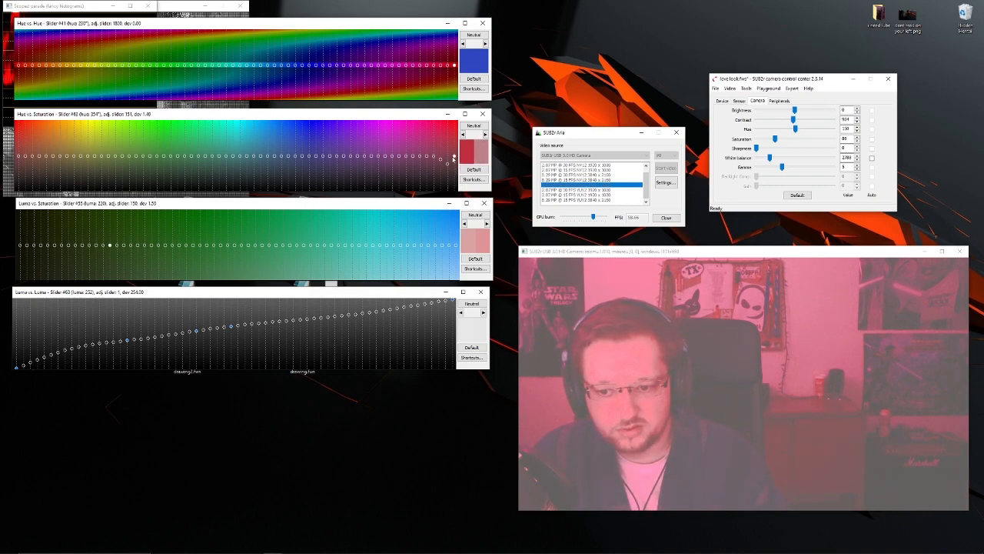
pyautogui.click(471, 304)
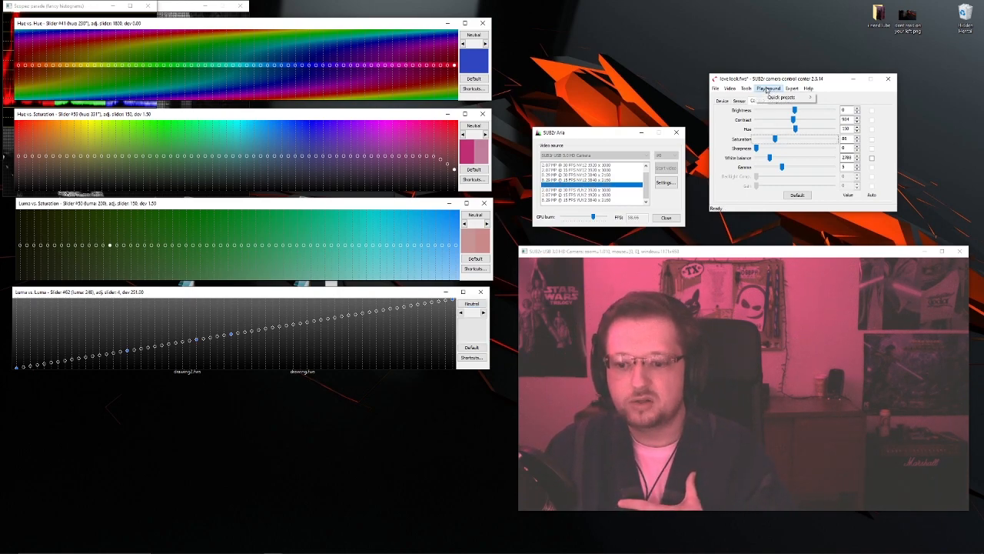
# - Load the grunge quick preset and bring the scopes windows in front of the hue curve windows
pyautogui.moveTo(792, 98)
pyautogui.click(842, 106)
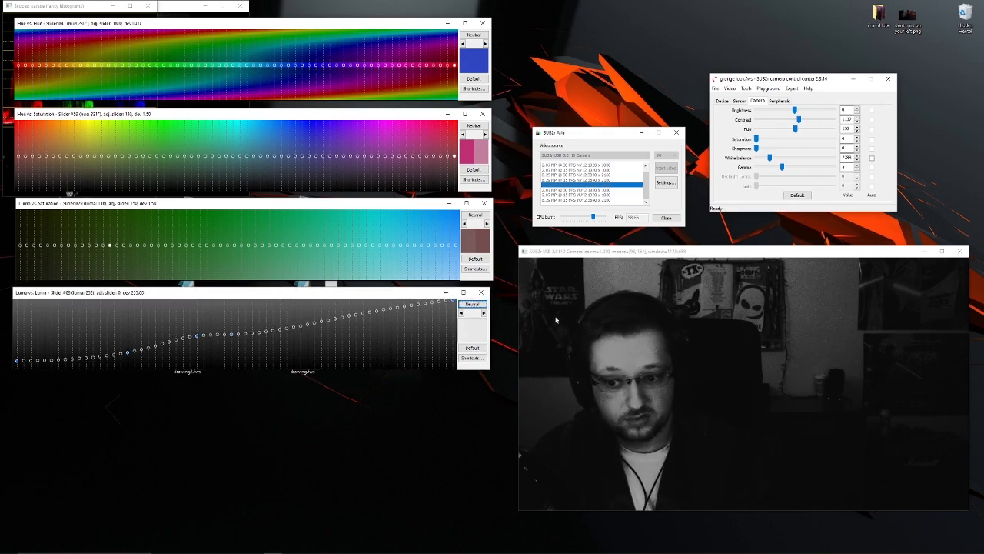
pyautogui.moveTo(236, 27); pyautogui.dragTo(233, 25)
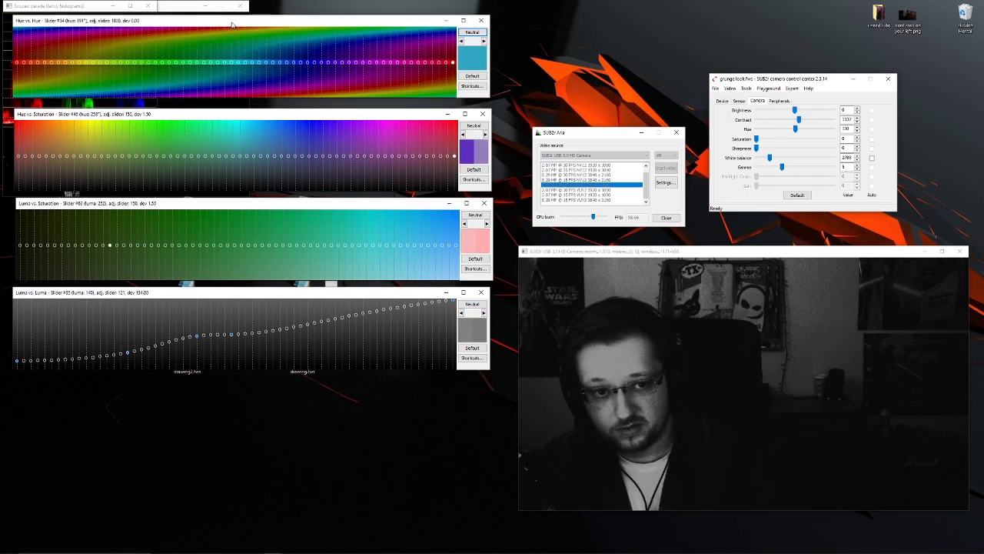
pyautogui.click(595, 136)
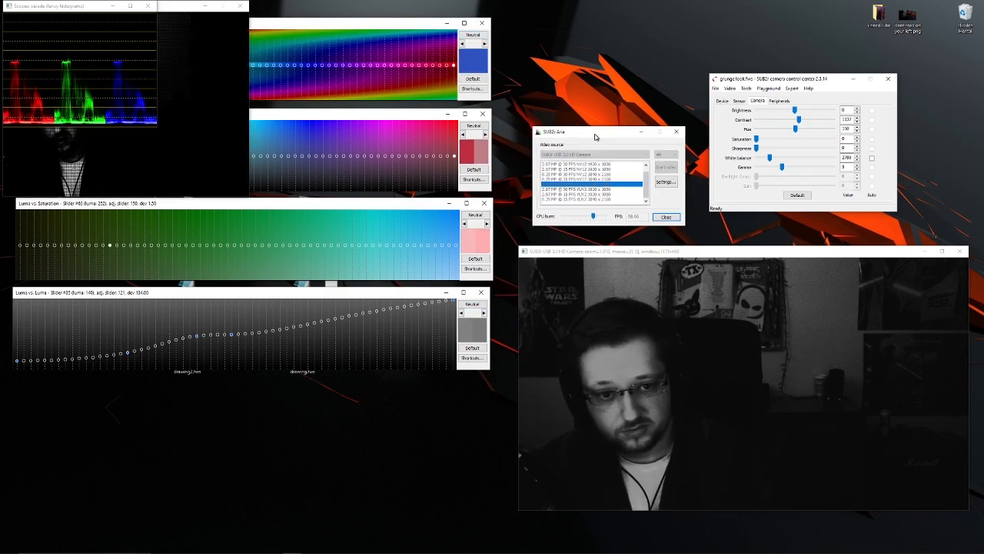
pyautogui.moveTo(741, 256); pyautogui.dragTo(738, 256)
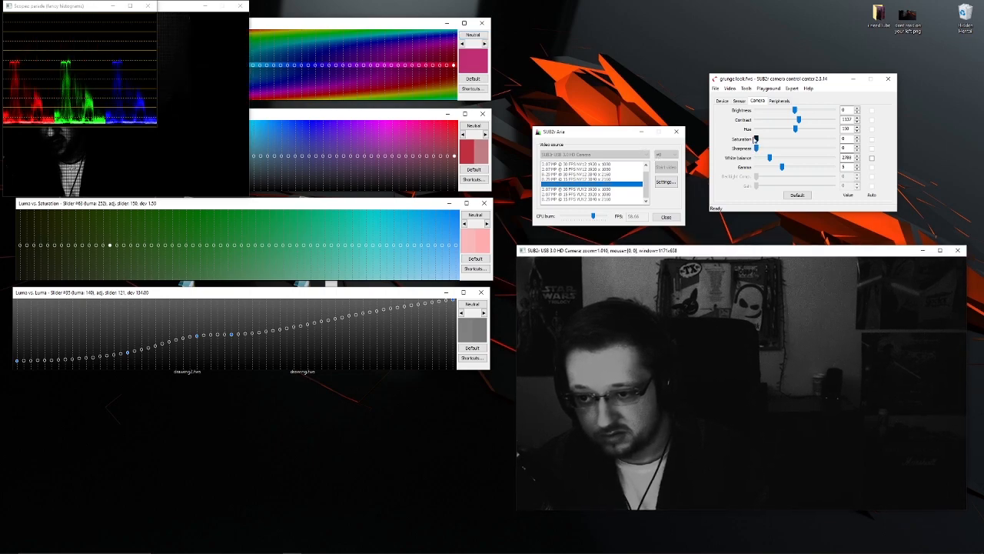
# - Raise the camera saturation to 151 to bring color into the grunge look, and move the SUB2r Aria window slightly
pyautogui.click(756, 138)
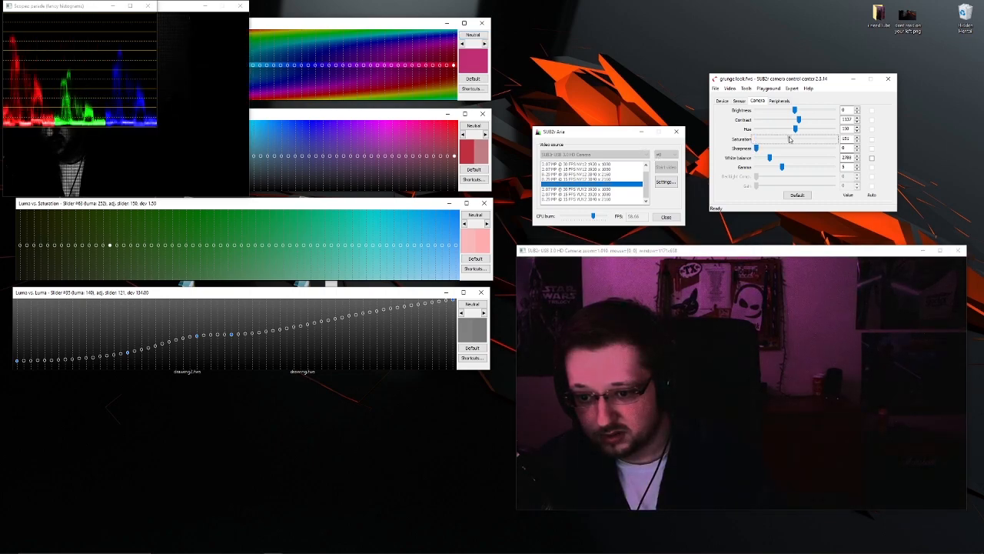
pyautogui.moveTo(605, 137); pyautogui.dragTo(598, 126)
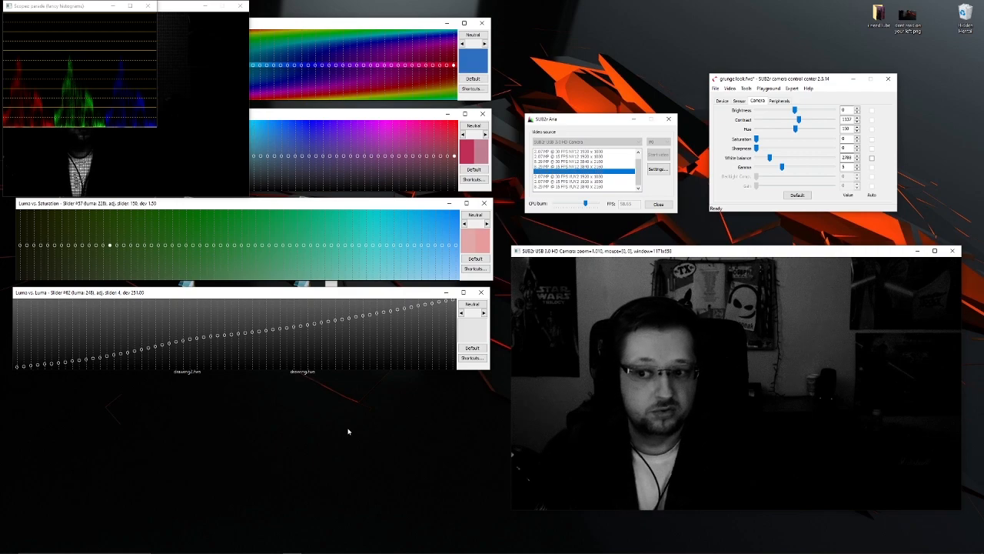
# - Raise the dark end of the Luma vs. Luma curve to invert the shadows, and zoom in closely on the camera preview
pyautogui.moveTo(724, 254); pyautogui.dragTo(725, 247)
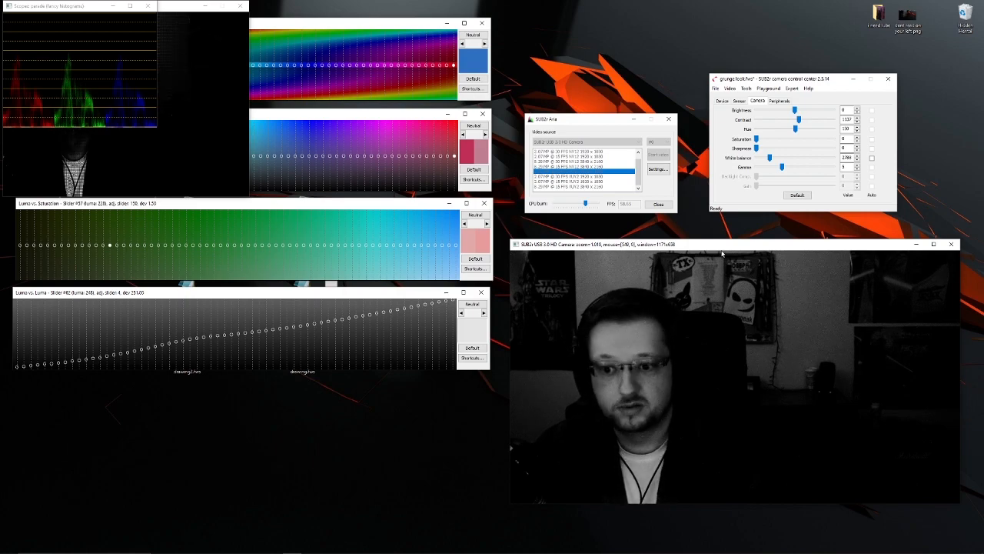
pyautogui.moveTo(311, 547)
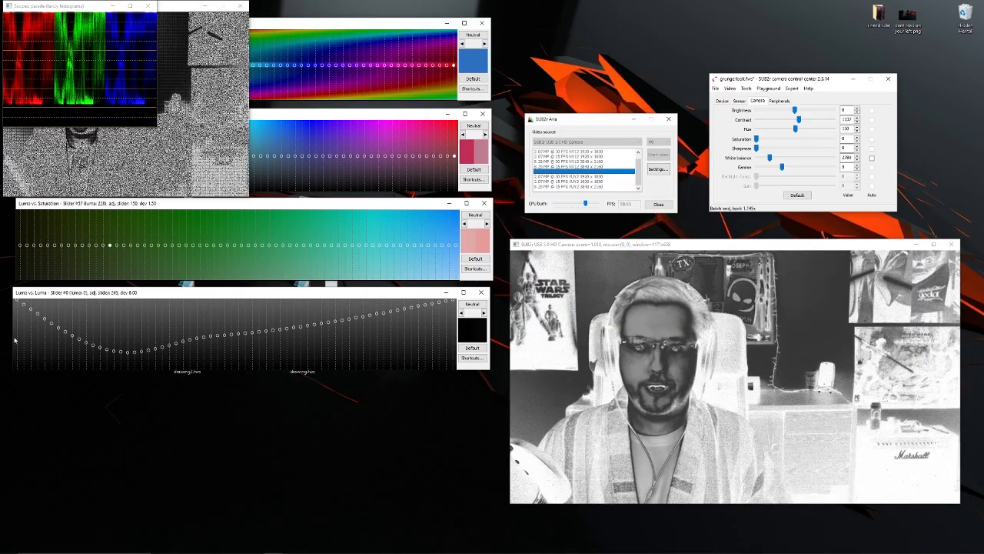
pyautogui.scroll(5, 873, 422)
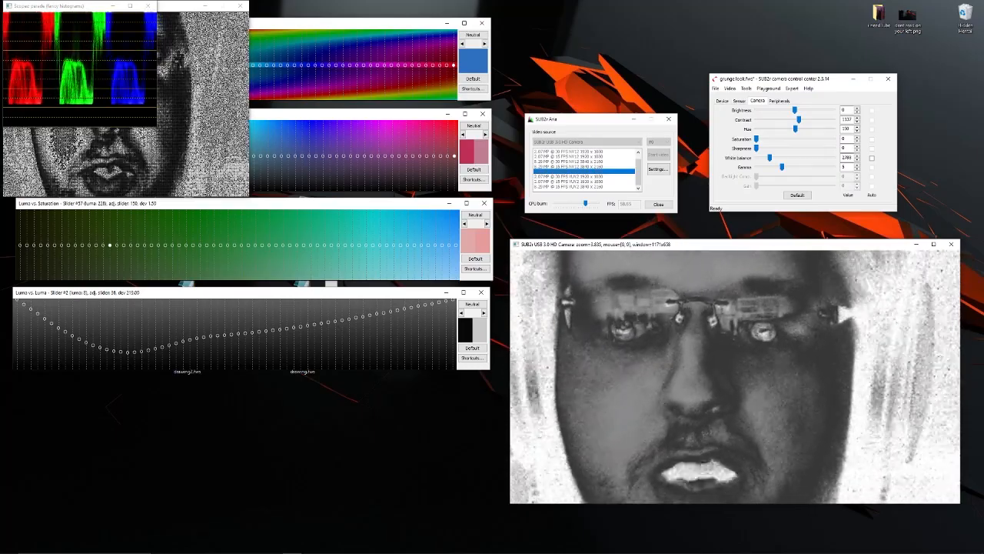
pyautogui.moveTo(250, 549)
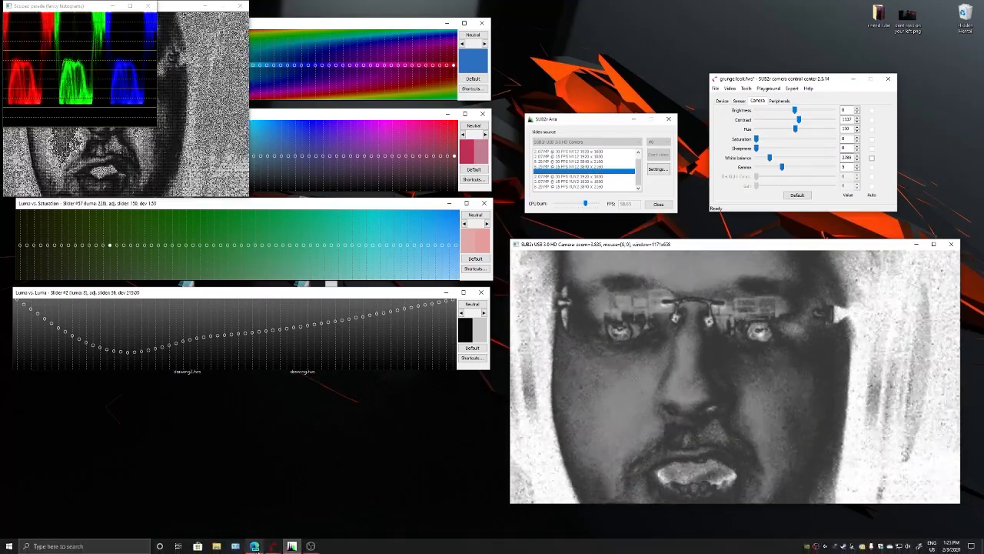
pyautogui.scroll(8, 848, 390)
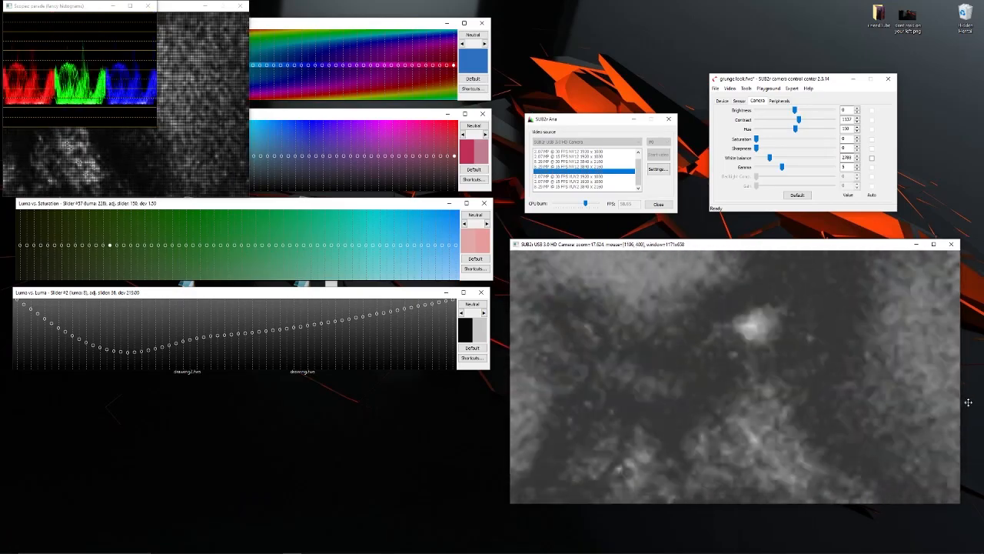